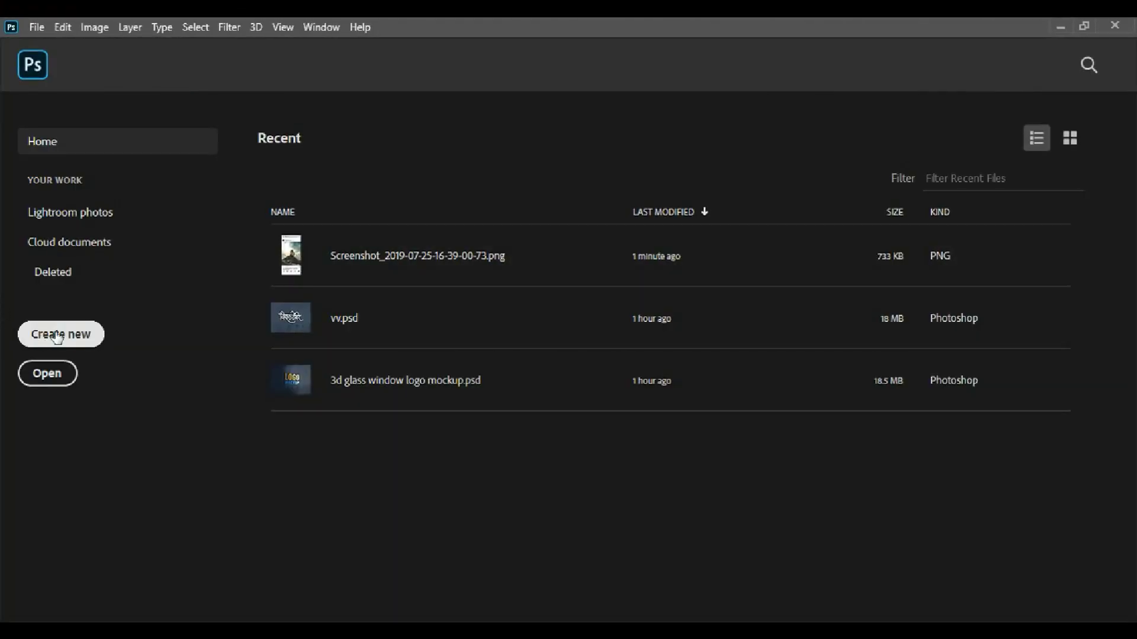
# Create an 1800 × 2100 px document, place the mountain screenshot scaled to about 61.8%, and add Layer 1
pyautogui.click(58, 335)
pyautogui.doubleClick(186, 236)
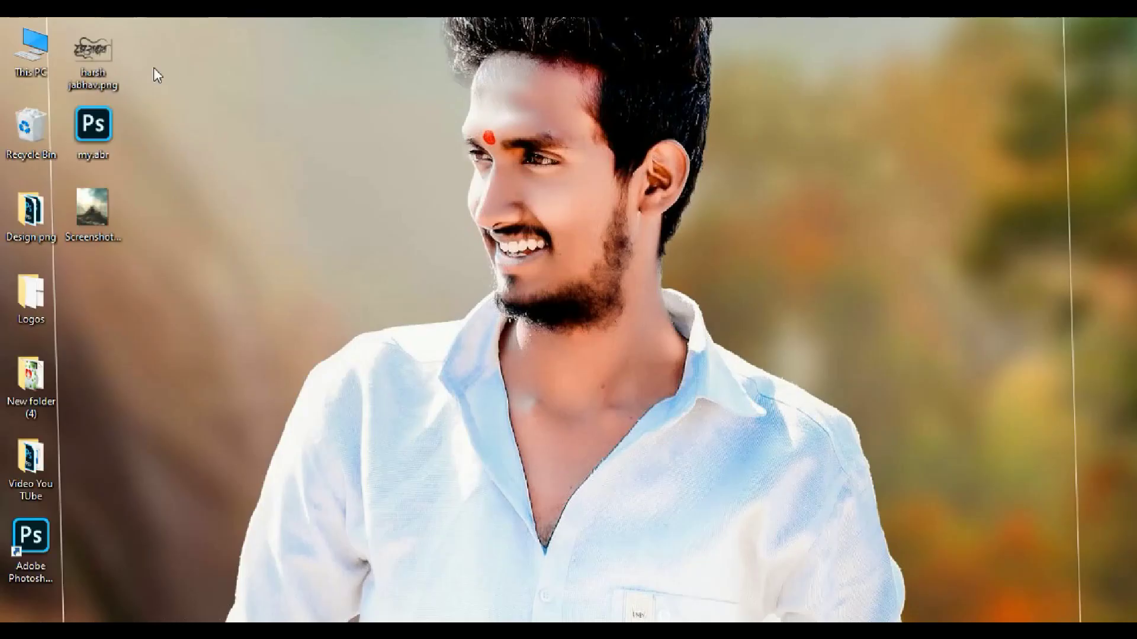
pyautogui.moveTo(93, 207); pyautogui.dragTo(630, 615)
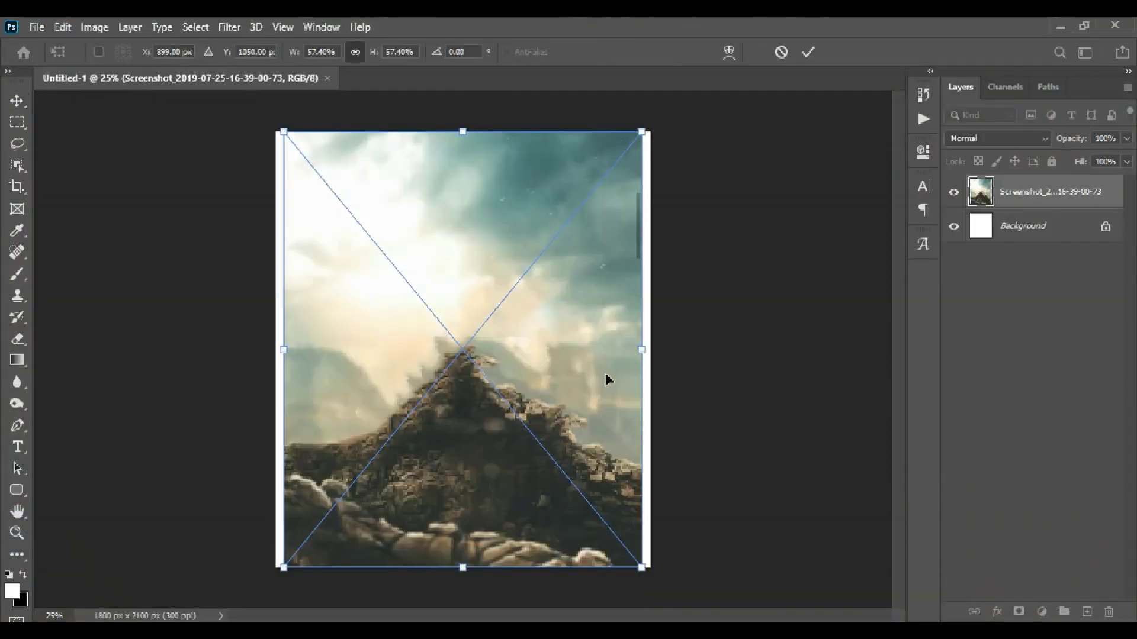
pyautogui.moveTo(641, 342); pyautogui.dragTo(670, 348)
pyautogui.moveTo(586, 383); pyautogui.dragTo(583, 379)
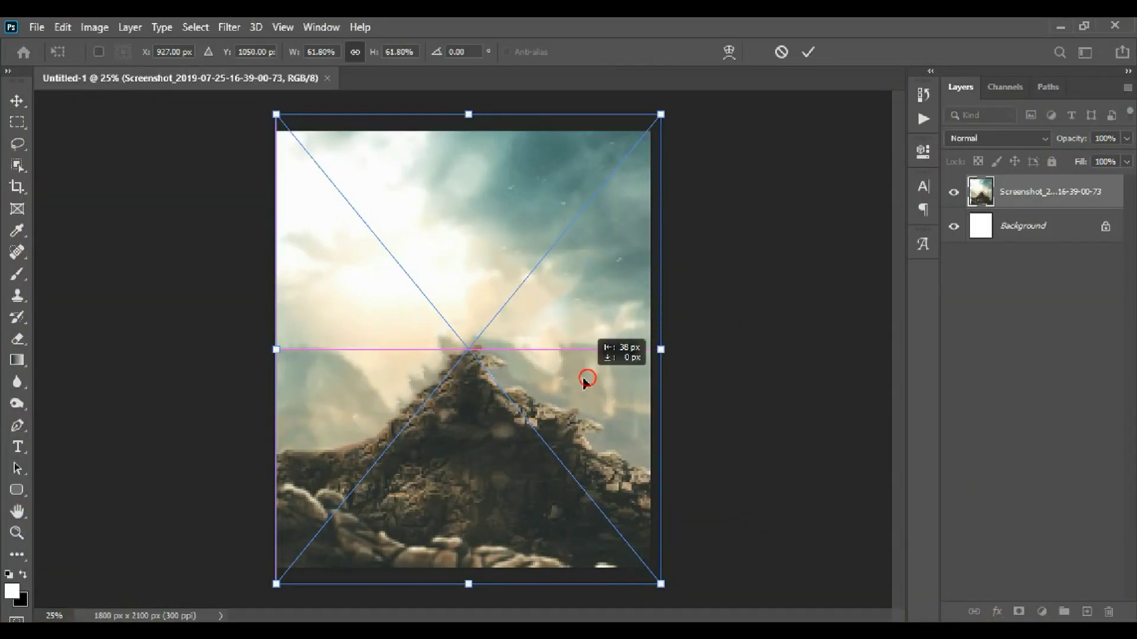
pyautogui.press('Return')
pyautogui.click(1087, 612)
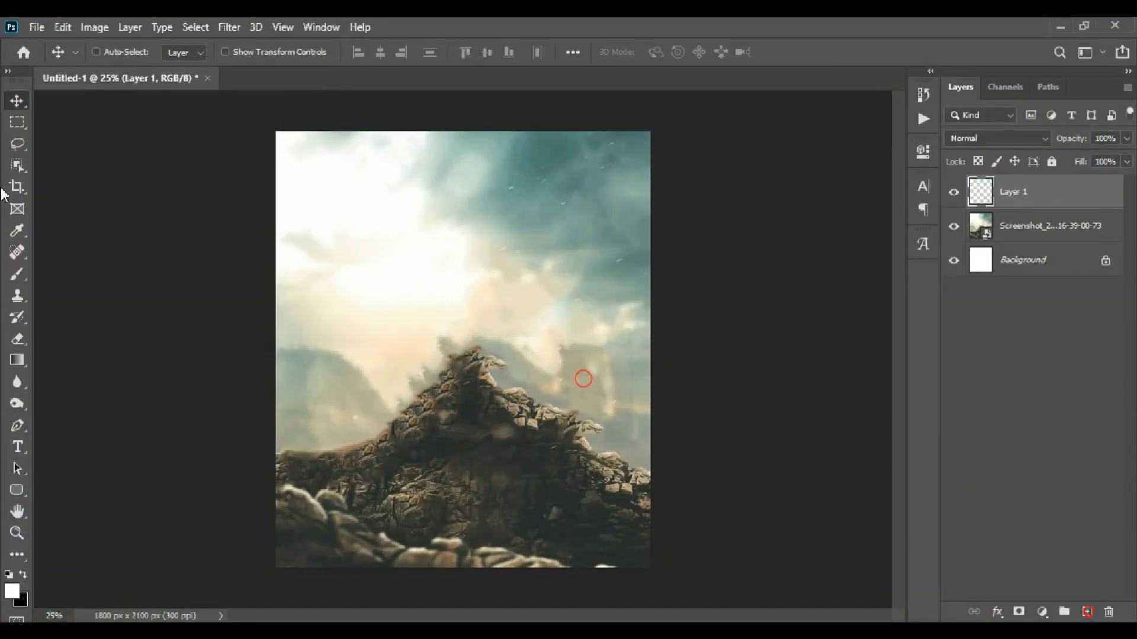
# With a soft brush, dab dark and grey-green tones over the sky and rocks
pyautogui.click(16, 275)
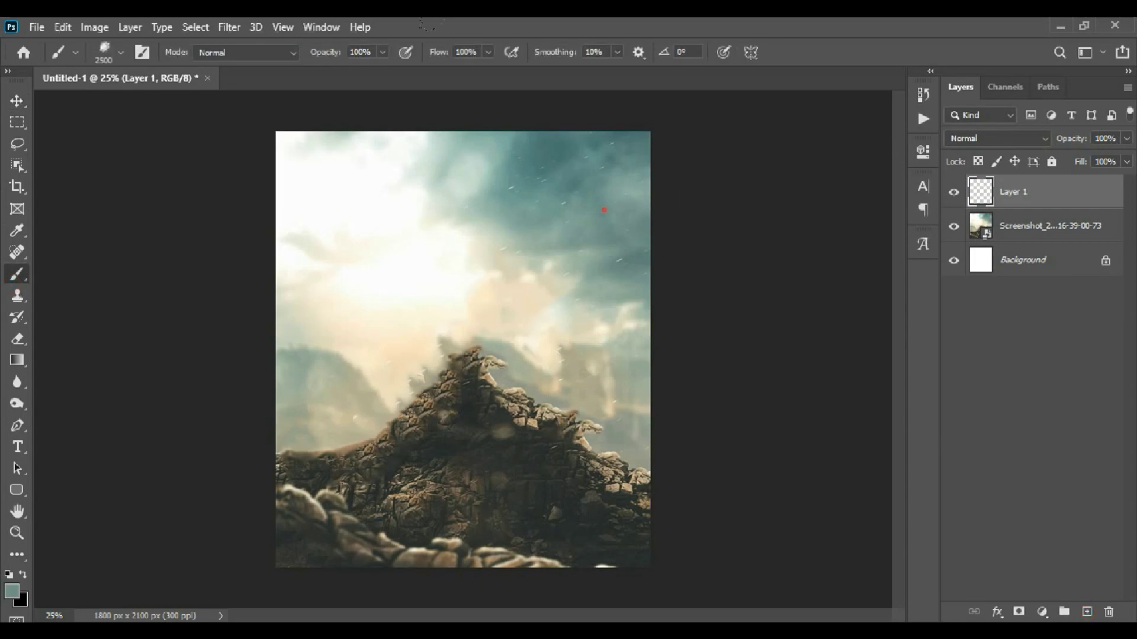
pyautogui.click(604, 210)
pyautogui.click(607, 516)
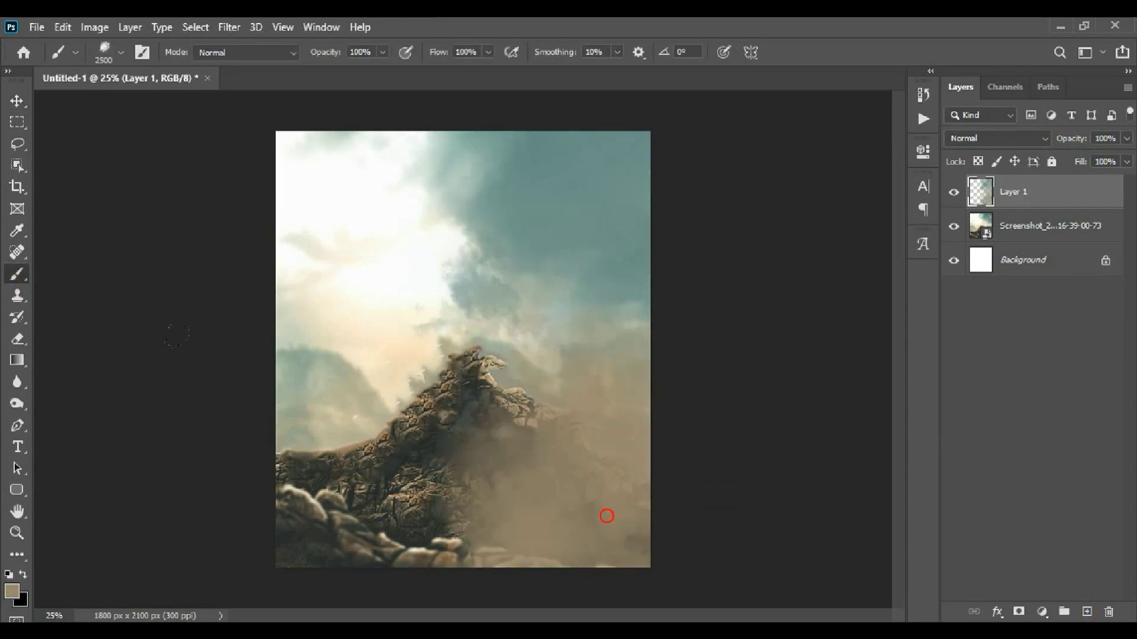
pyautogui.hotkey('ctrl', 'z')
pyautogui.click(600, 512)
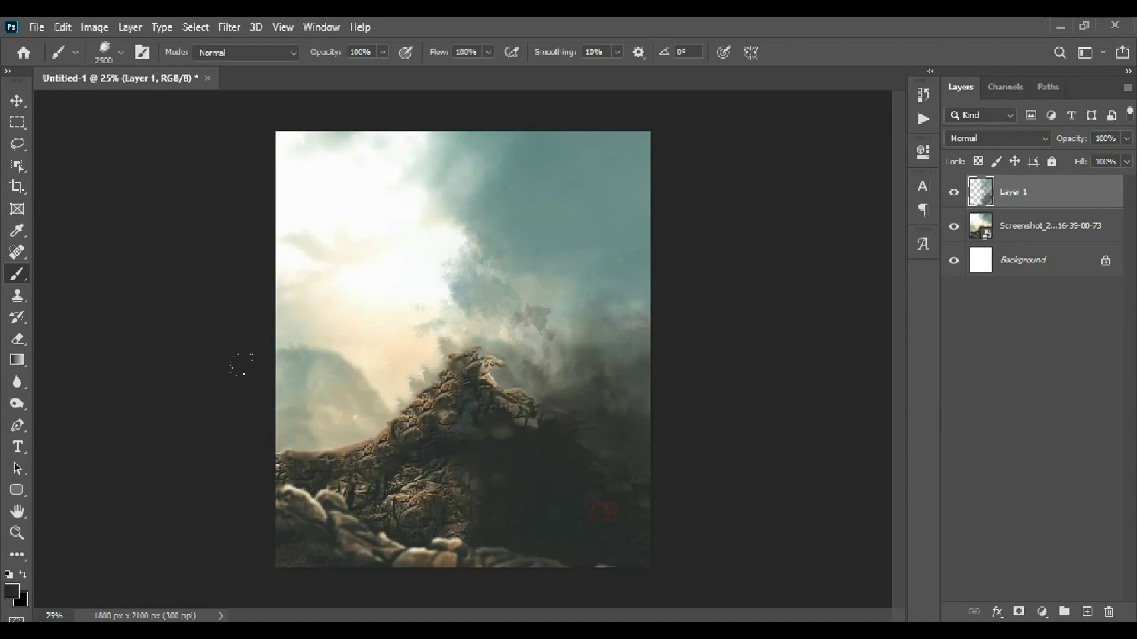
pyautogui.click(290, 531)
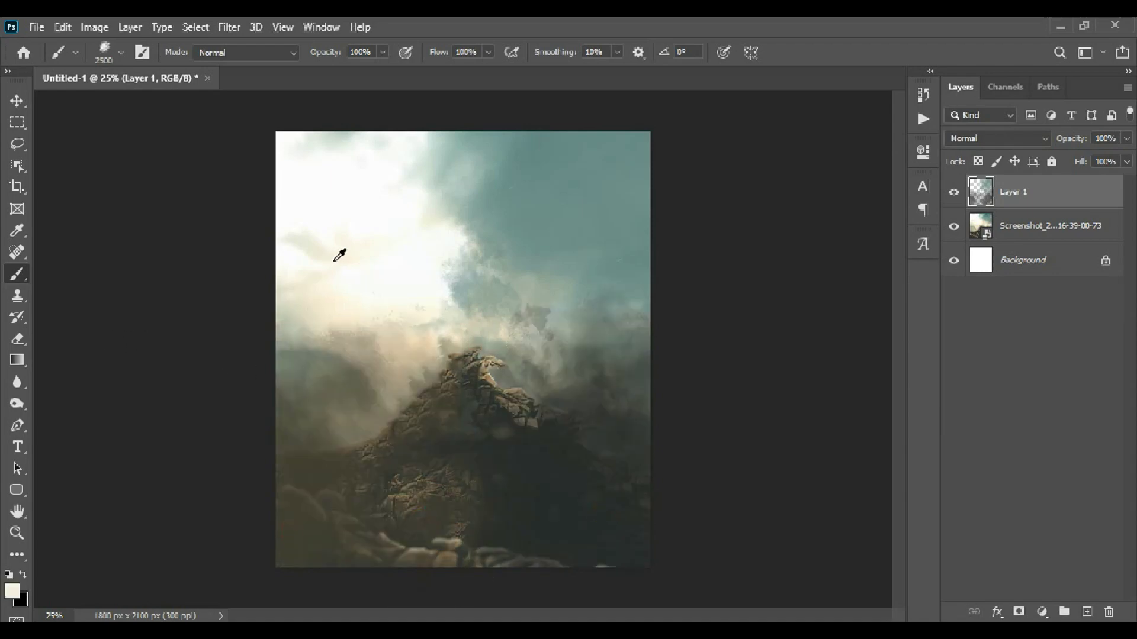
pyautogui.keyDown('alt'); pyautogui.click(279, 247); pyautogui.keyUp('alt')
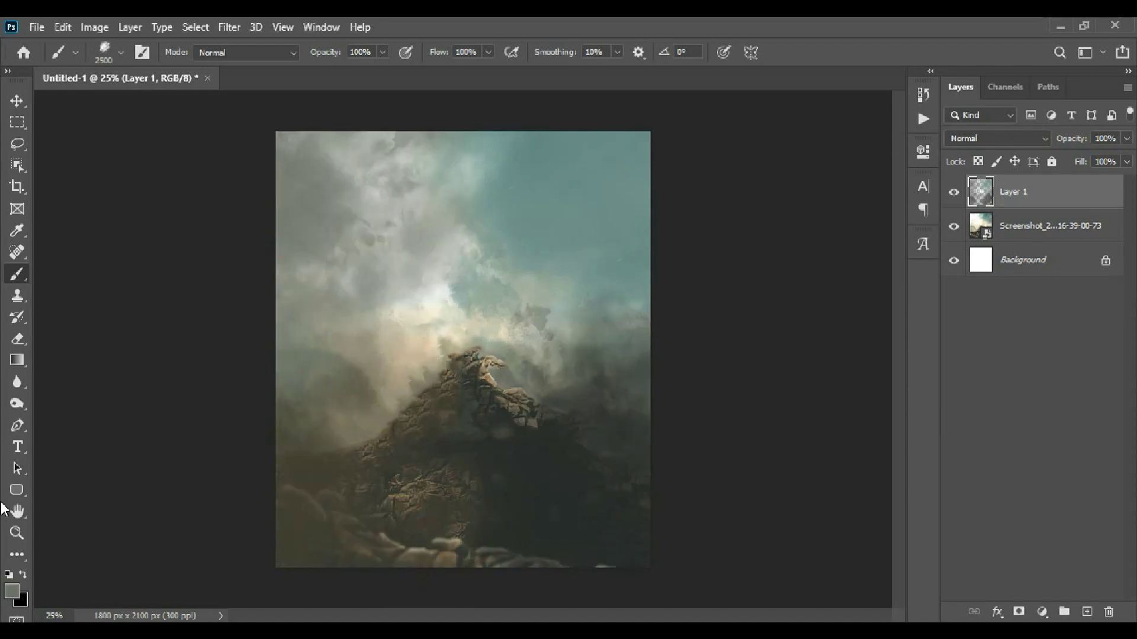
# Paint dark red 7b2525 down the right side and over the upper-left area
pyautogui.click(16, 588)
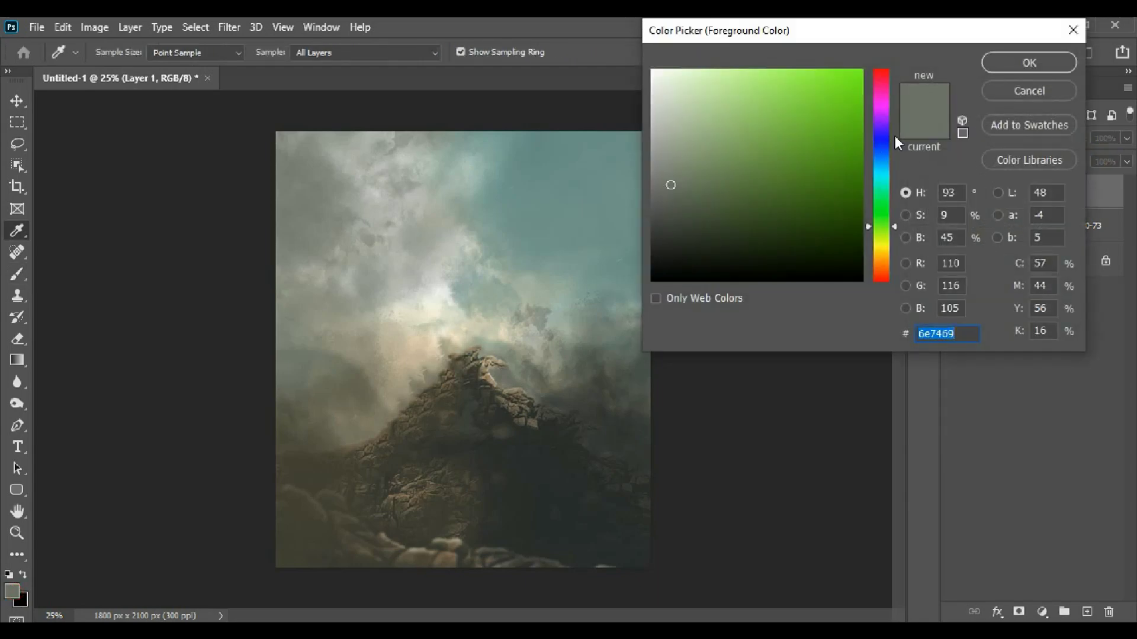
pyautogui.moveTo(895, 142); pyautogui.dragTo(894, 68)
pyautogui.moveTo(763, 179); pyautogui.dragTo(799, 179)
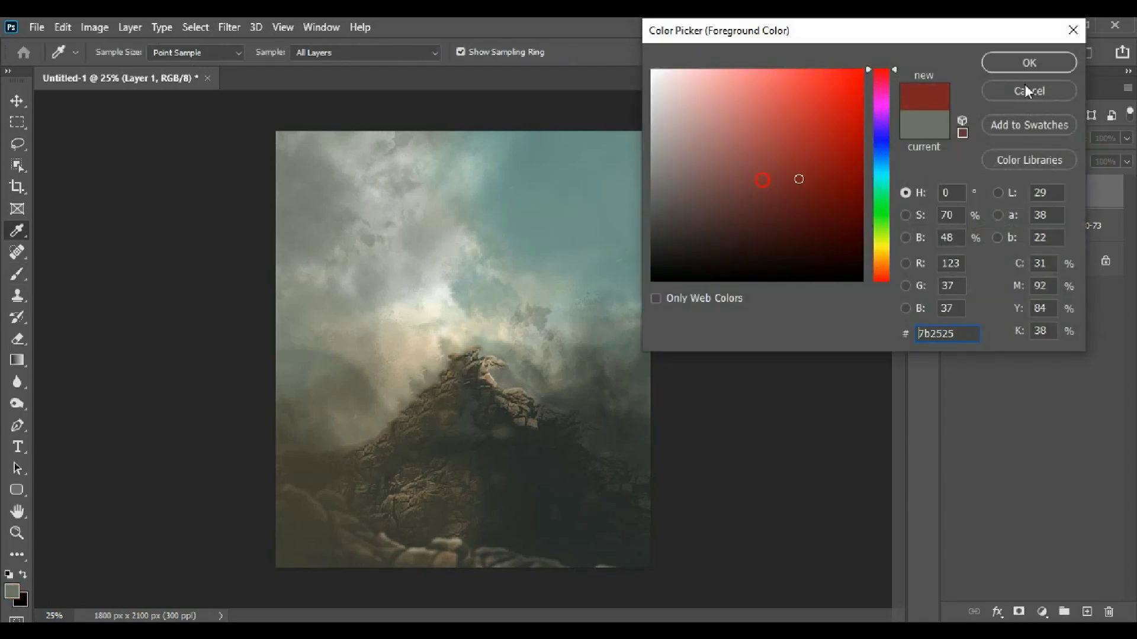
pyautogui.click(1028, 62)
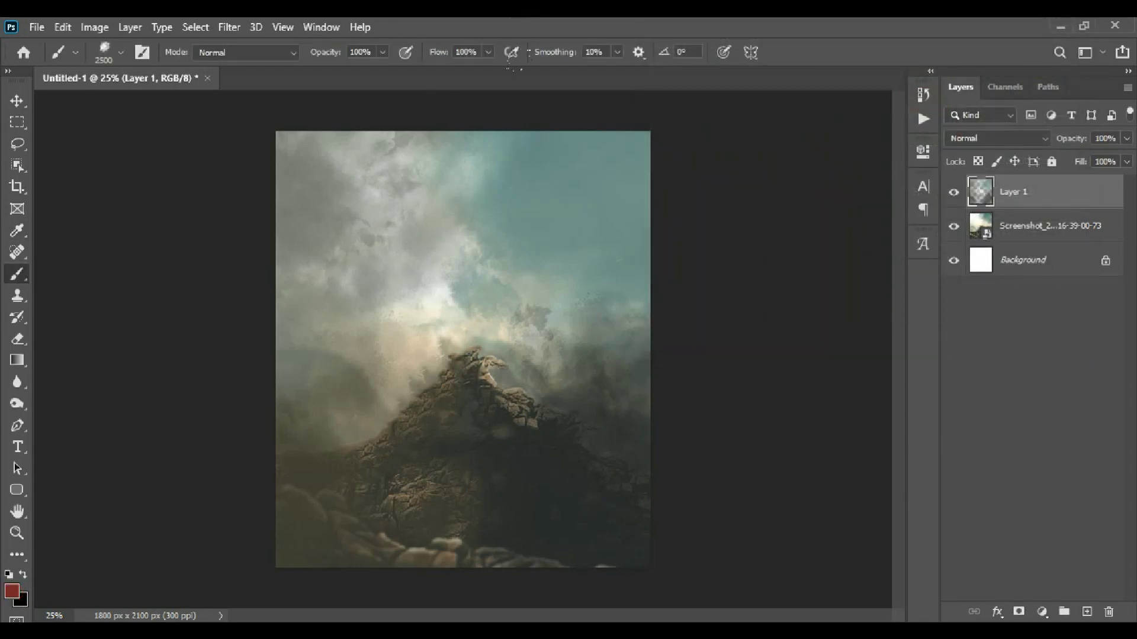
pyautogui.moveTo(700, 256); pyautogui.dragTo(700, 331)
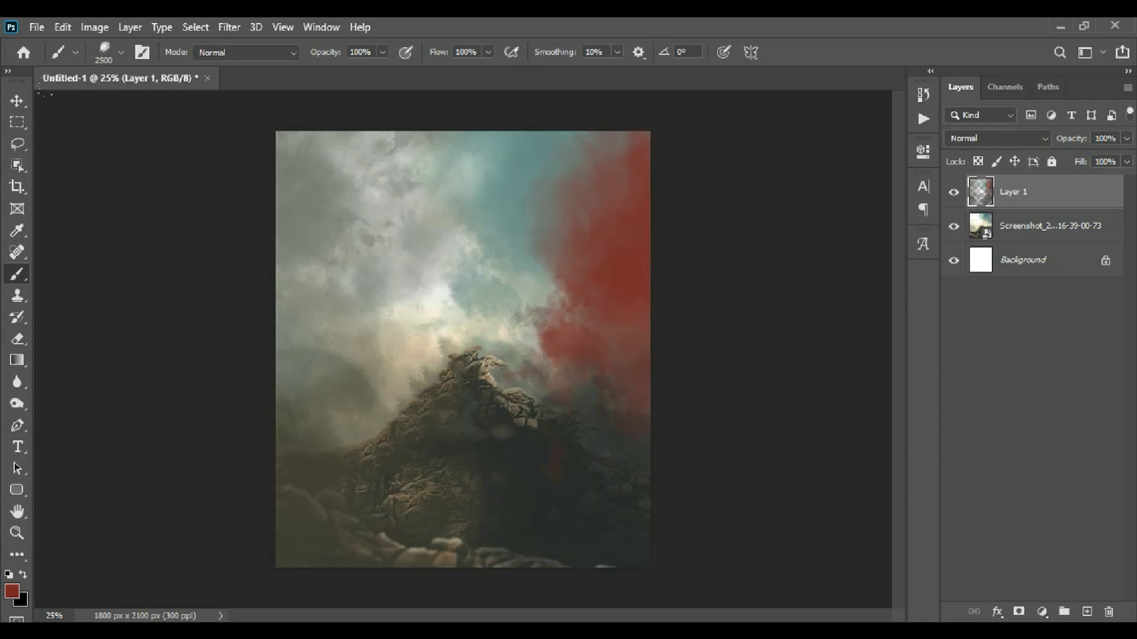
pyautogui.moveTo(230, 224); pyautogui.dragTo(230, 275)
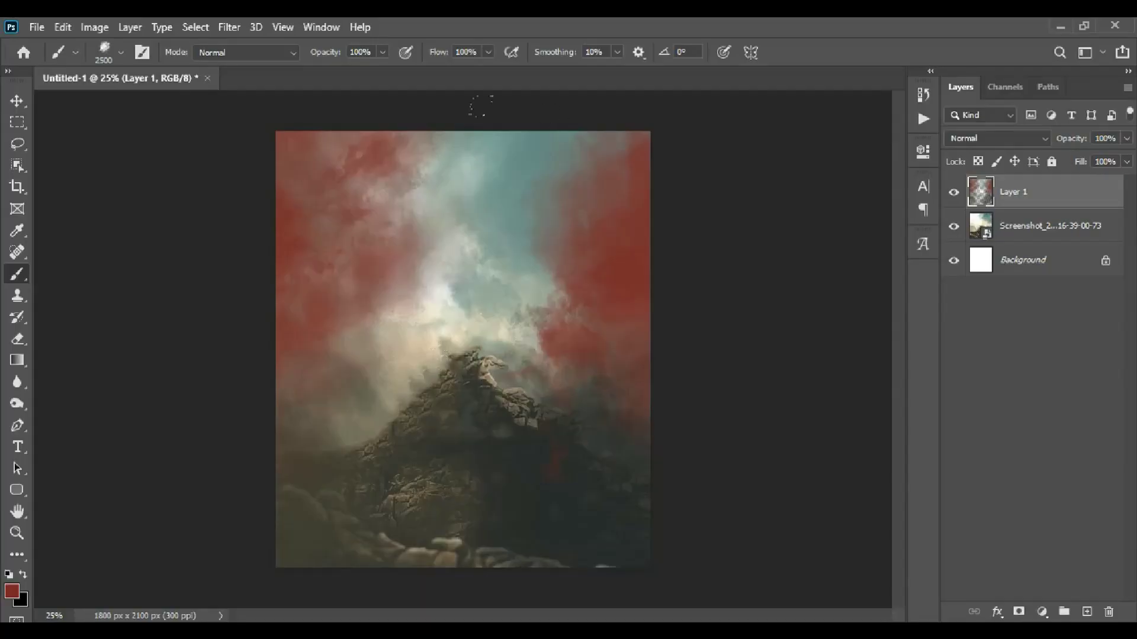
# Paint brown 7b5825 over the lower half and the red on the left
pyautogui.click(12, 591)
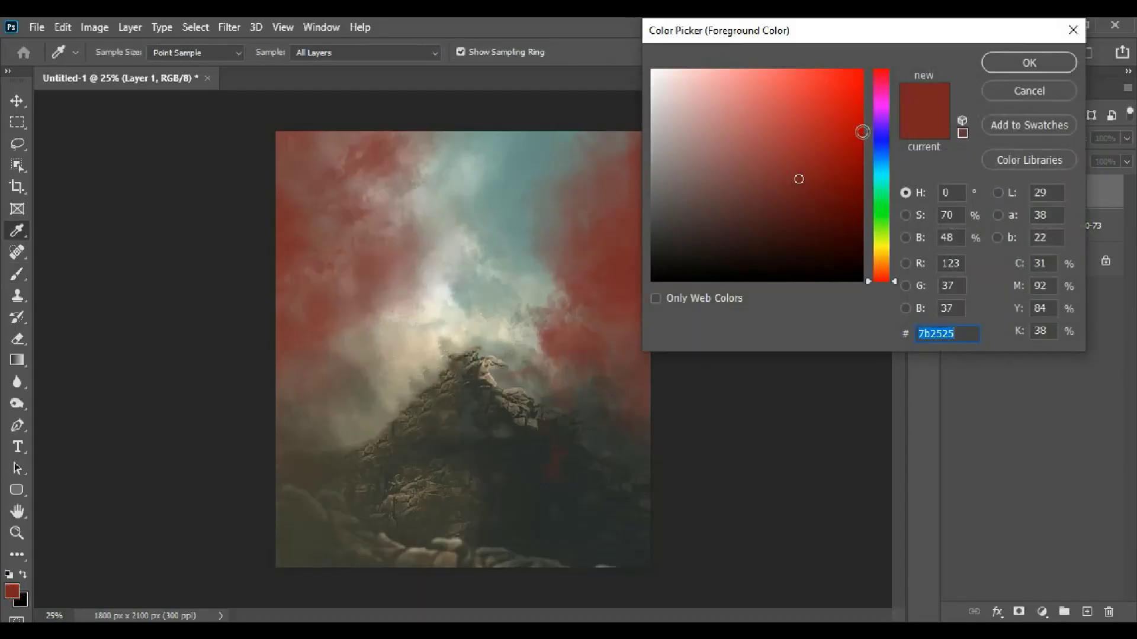
pyautogui.moveTo(881, 89); pyautogui.dragTo(886, 260)
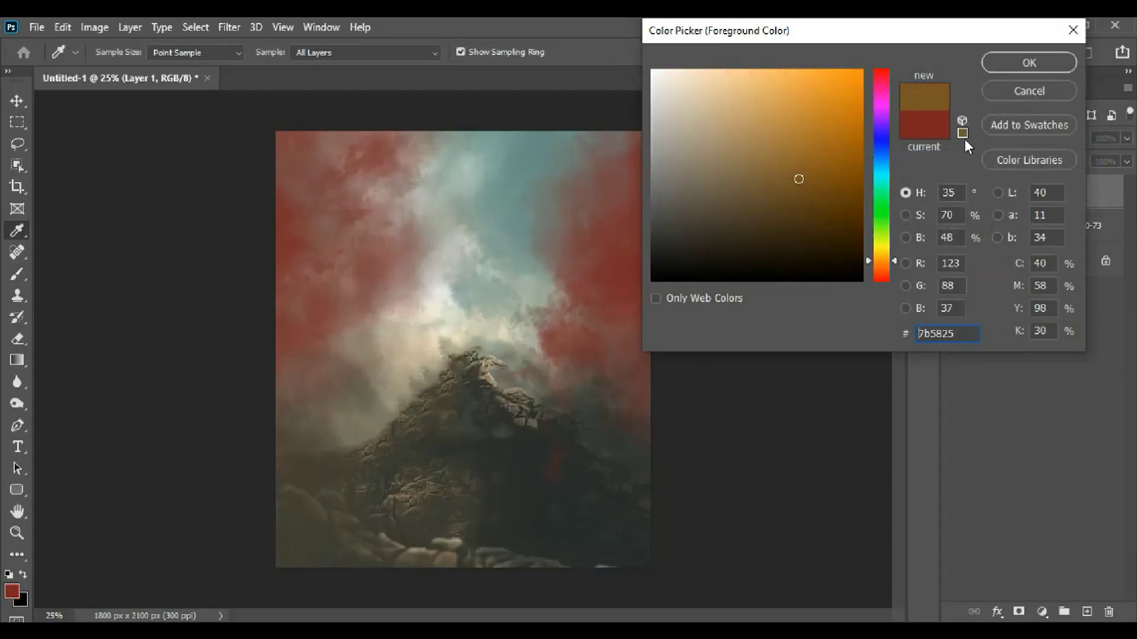
pyautogui.click(999, 67)
pyautogui.press('b')
pyautogui.moveTo(260, 308)
pyautogui.mouseDown()
pyautogui.moveTo(444, 503)
pyautogui.moveTo(666, 513)
pyautogui.mouseUp()
pyautogui.click(201, 389)
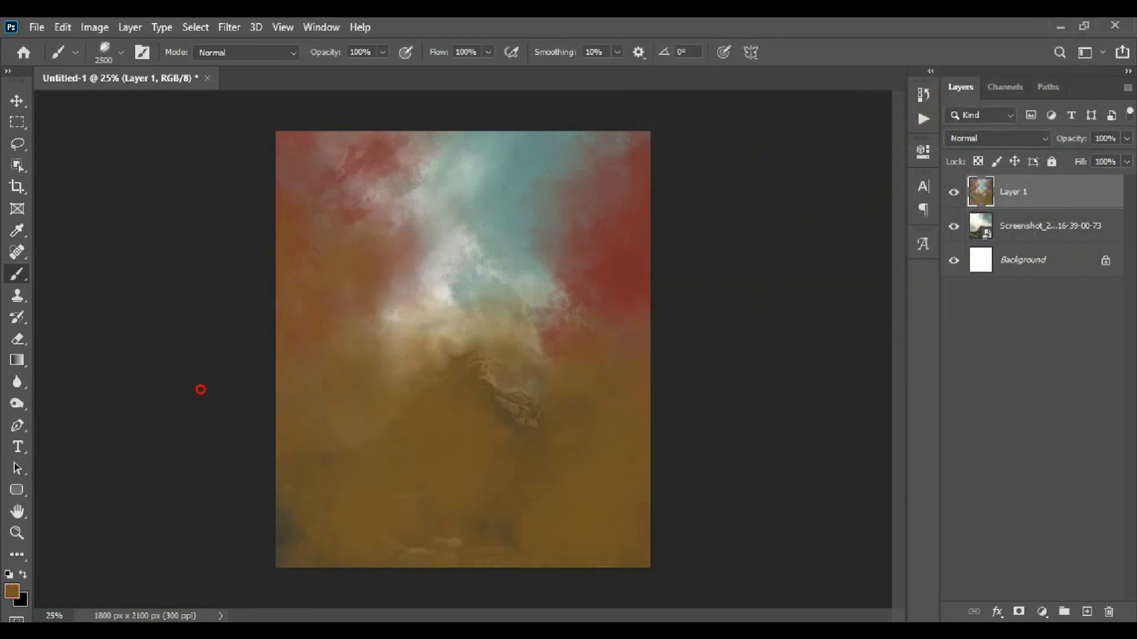
# Try a white ffffff dab mid-canvas, then undo it
pyautogui.click(11, 591)
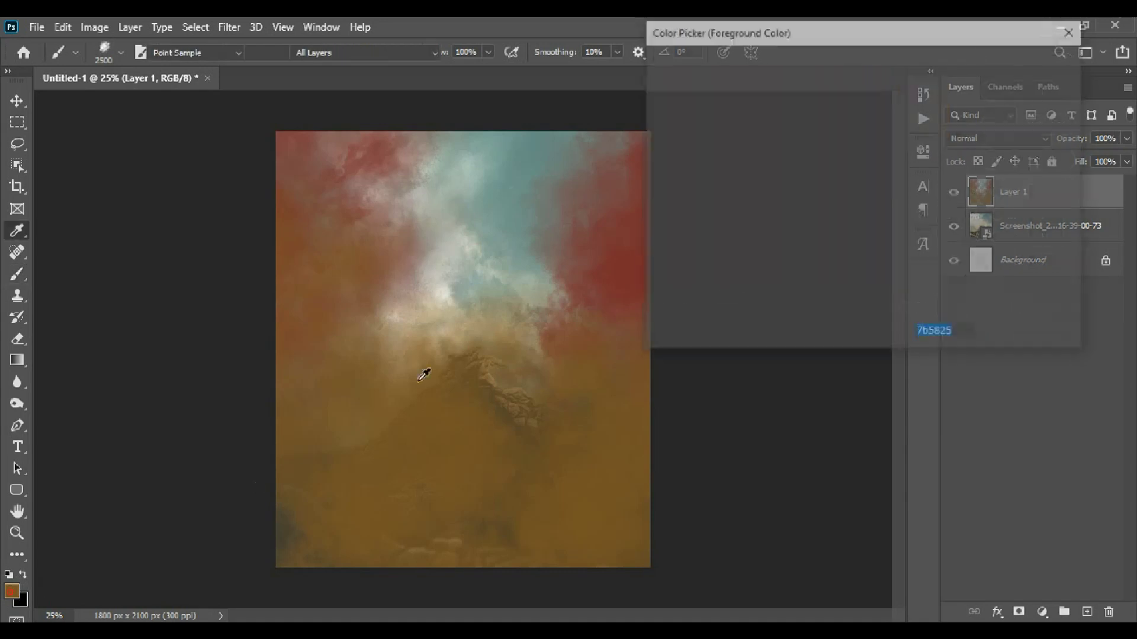
pyautogui.write('ffffff')
pyautogui.click(987, 62)
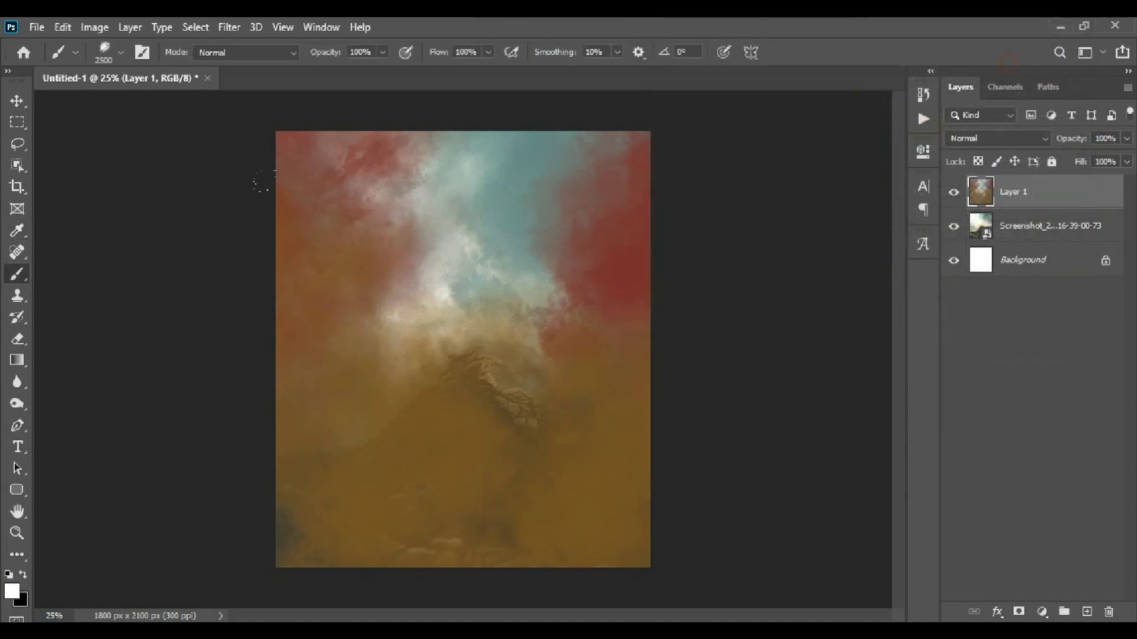
pyautogui.click(454, 360)
pyautogui.scroll(-1, 434, 172)
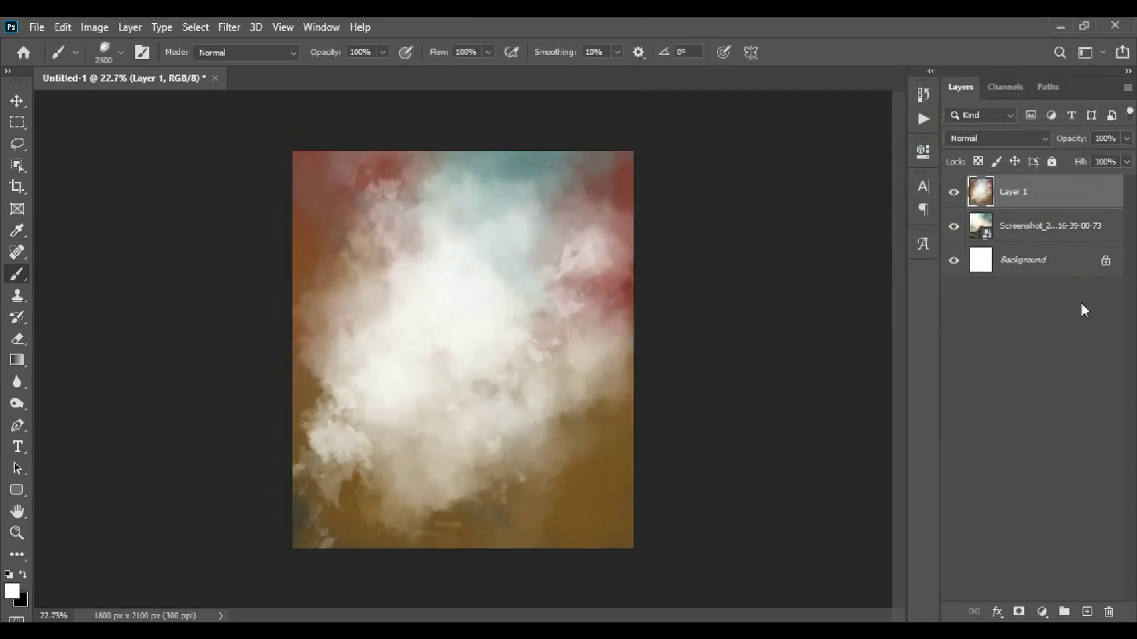
pyautogui.hotkey('ctrl', 'z')
# Add Layer 2 and try a rescaled white cloud in the centre, then undo it
pyautogui.click(1088, 613)
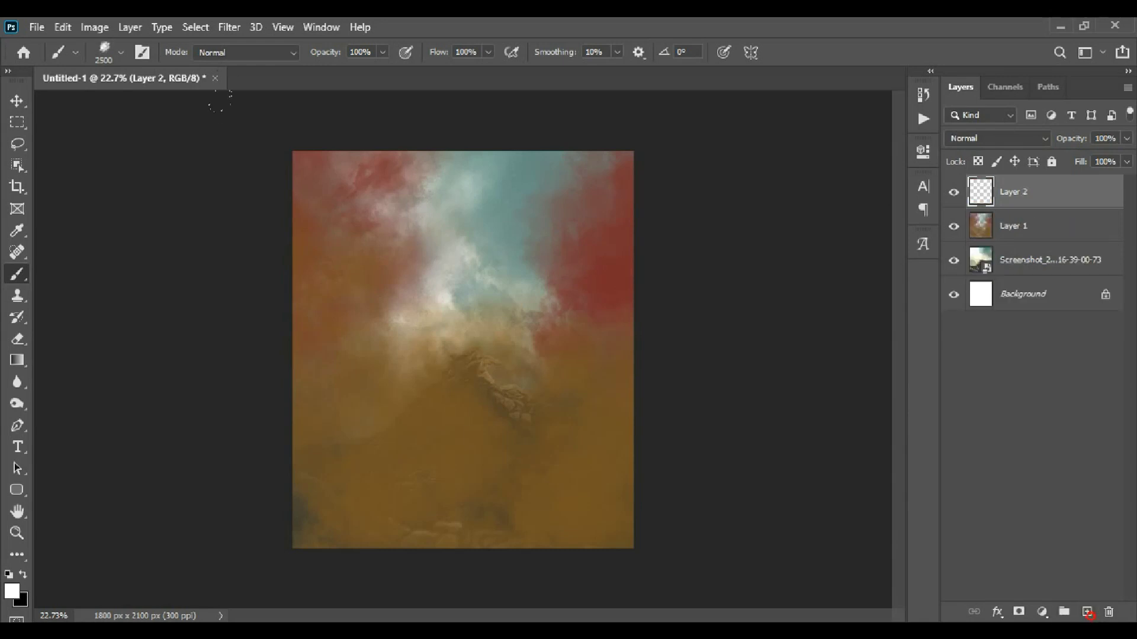
pyautogui.click(458, 372)
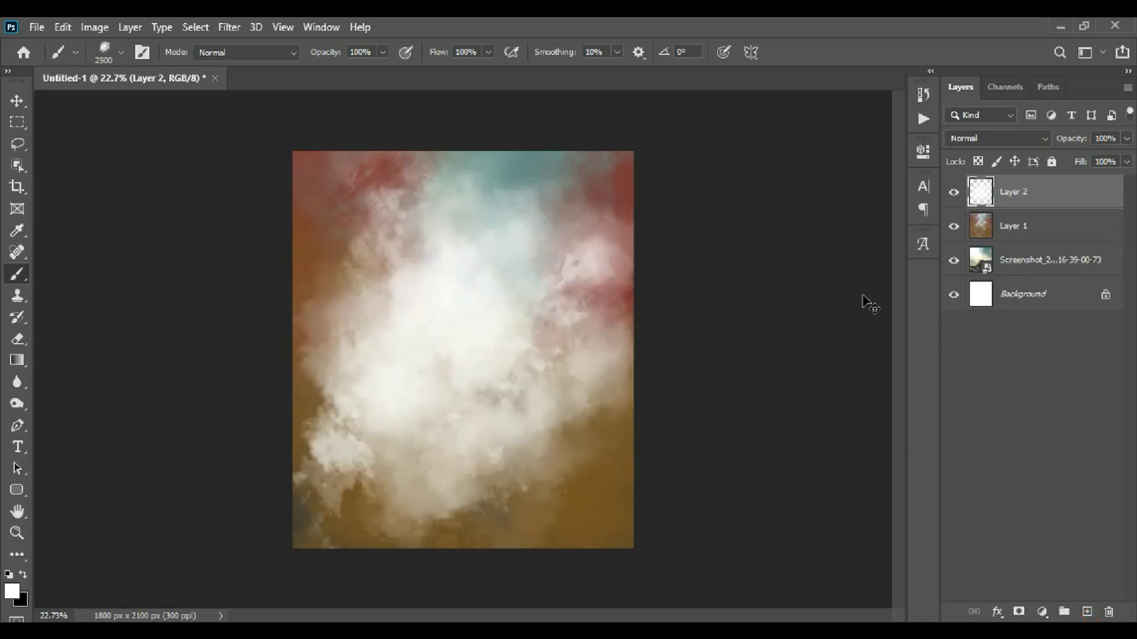
pyautogui.hotkey('ctrl', 't')
pyautogui.moveTo(641, 167); pyautogui.dragTo(634, 156)
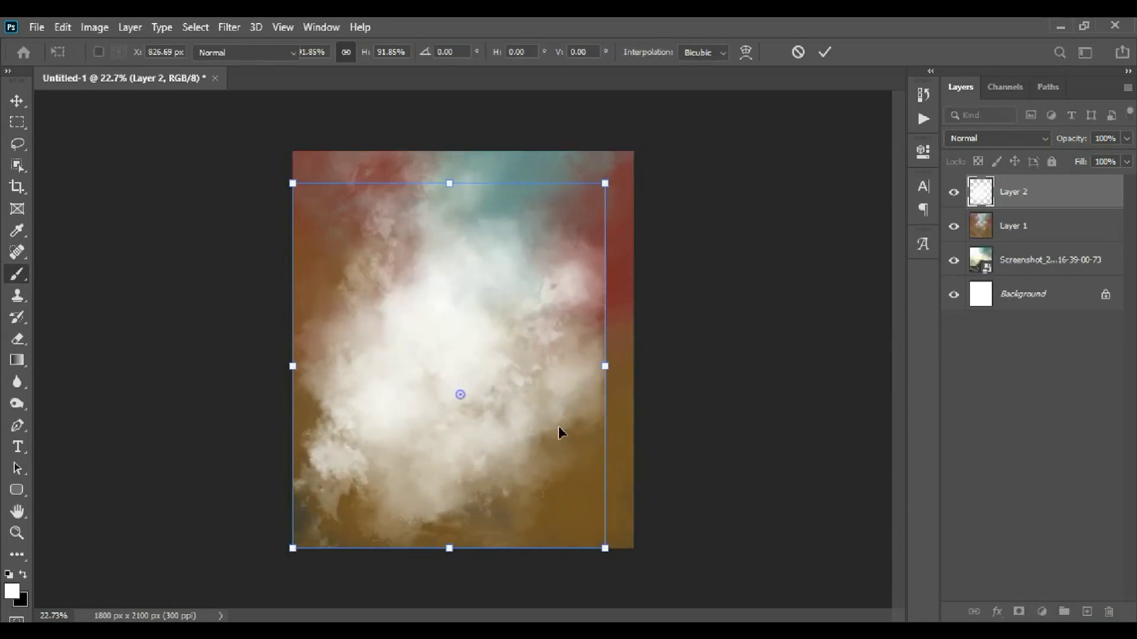
pyautogui.press('Return')
pyautogui.press('b')
pyautogui.hotkey('ctrl', 'z')
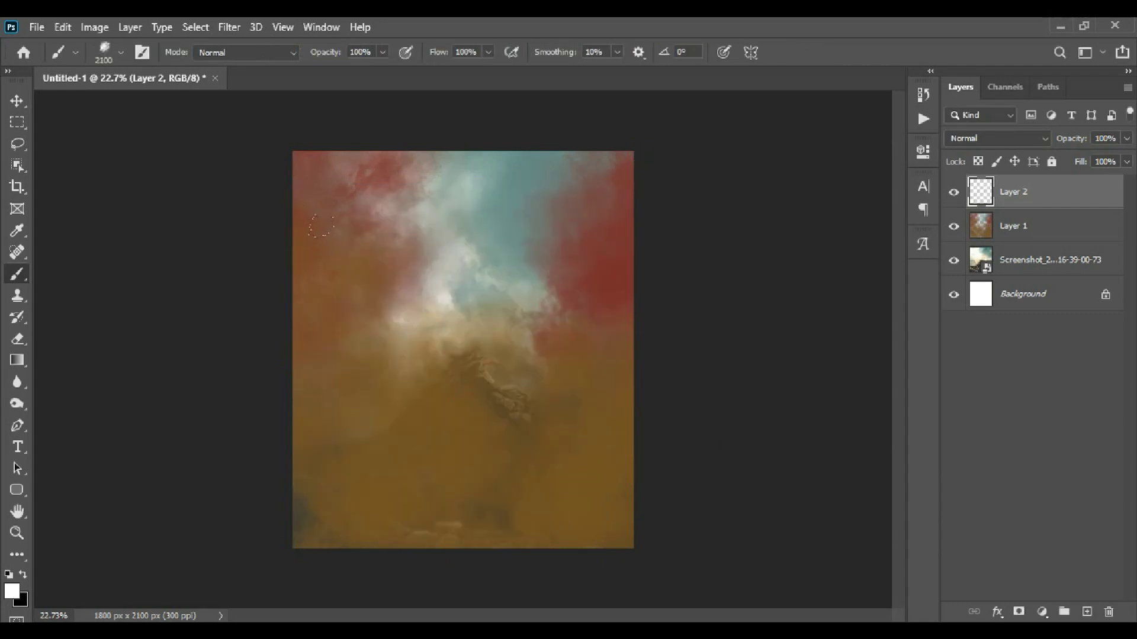
# Stamp a new white cloud, enlarge it across the canvas, and set it to 54% opacity
pyautogui.click(455, 369)
pyautogui.hotkey('ctrl', 't')
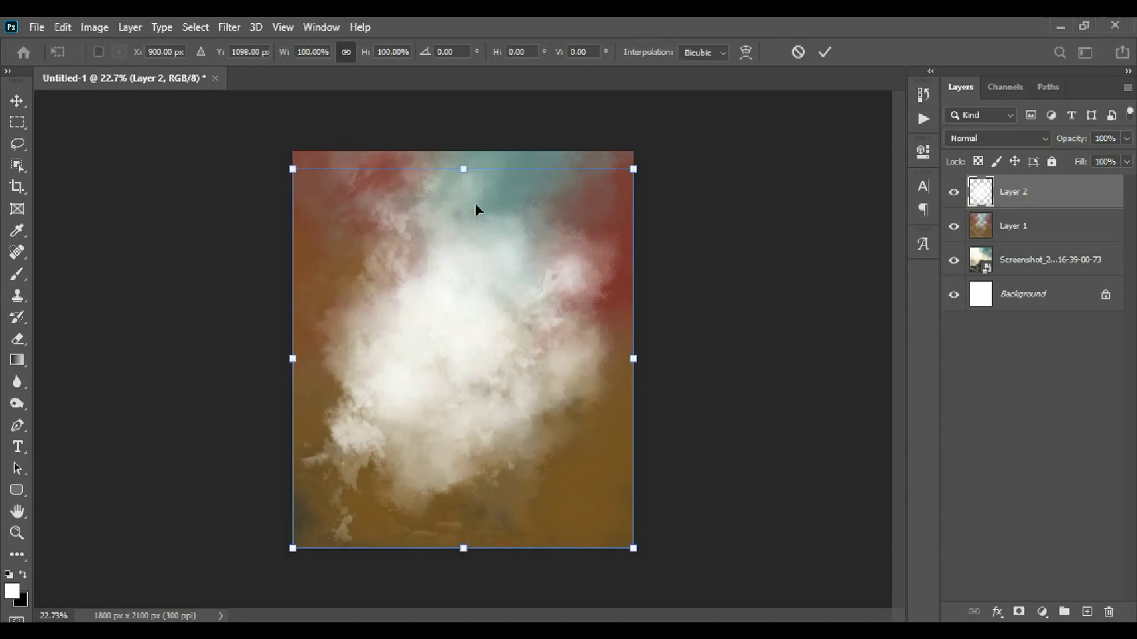
pyautogui.moveTo(470, 155); pyautogui.dragTo(510, 289)
pyautogui.write('b')
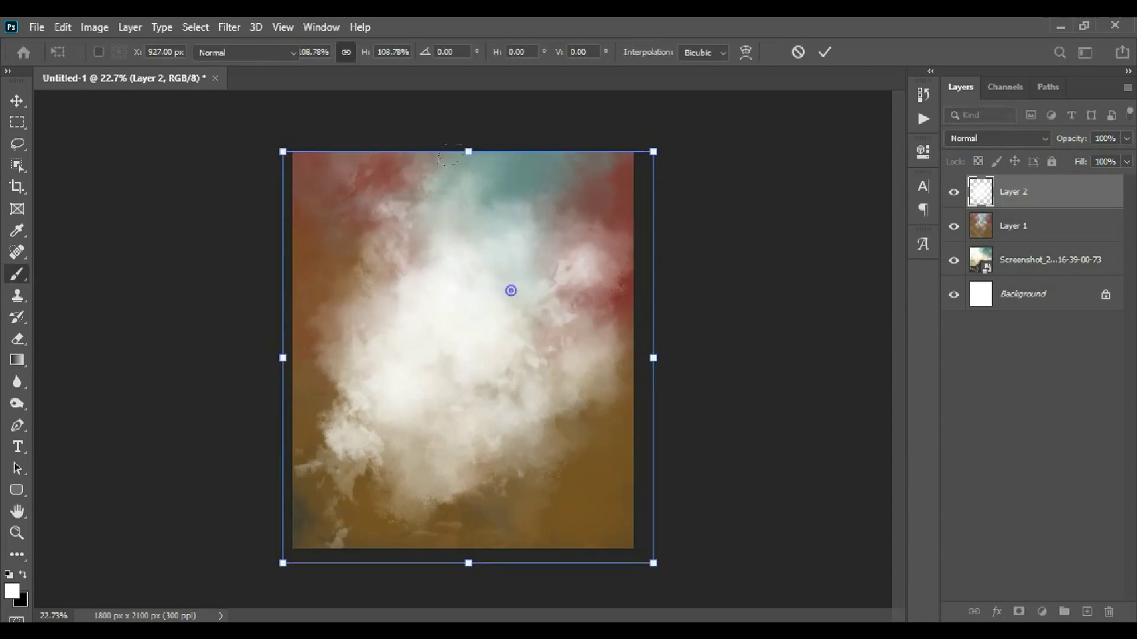
pyautogui.write('54')
pyautogui.press('Return')
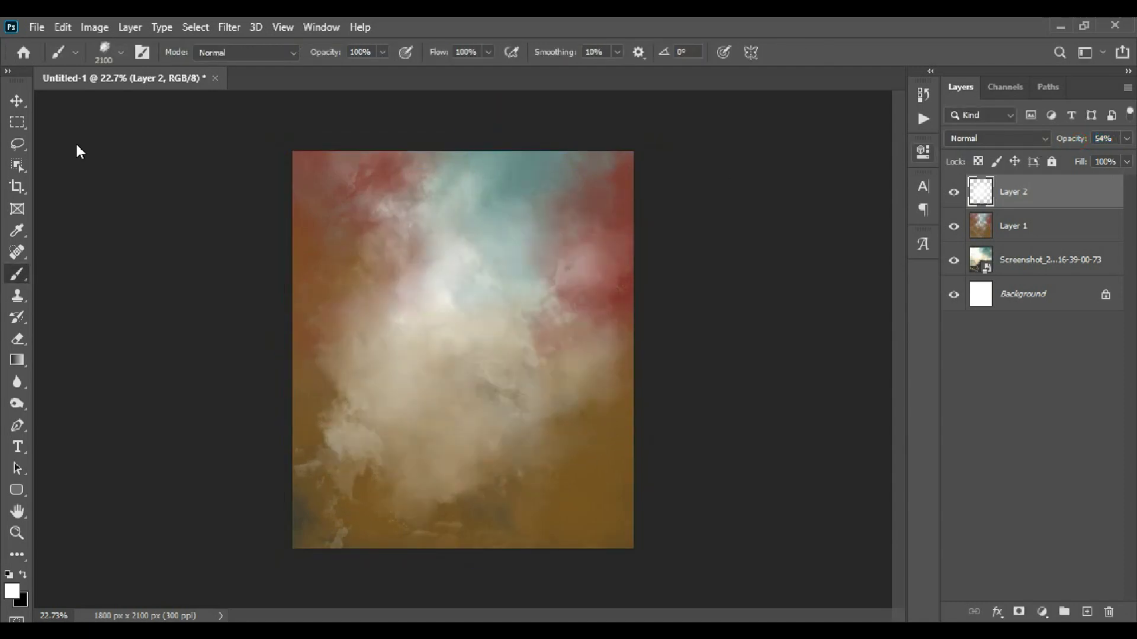
# Move the mountain screenshot layer to the top of the layer stack
pyautogui.click(16, 103)
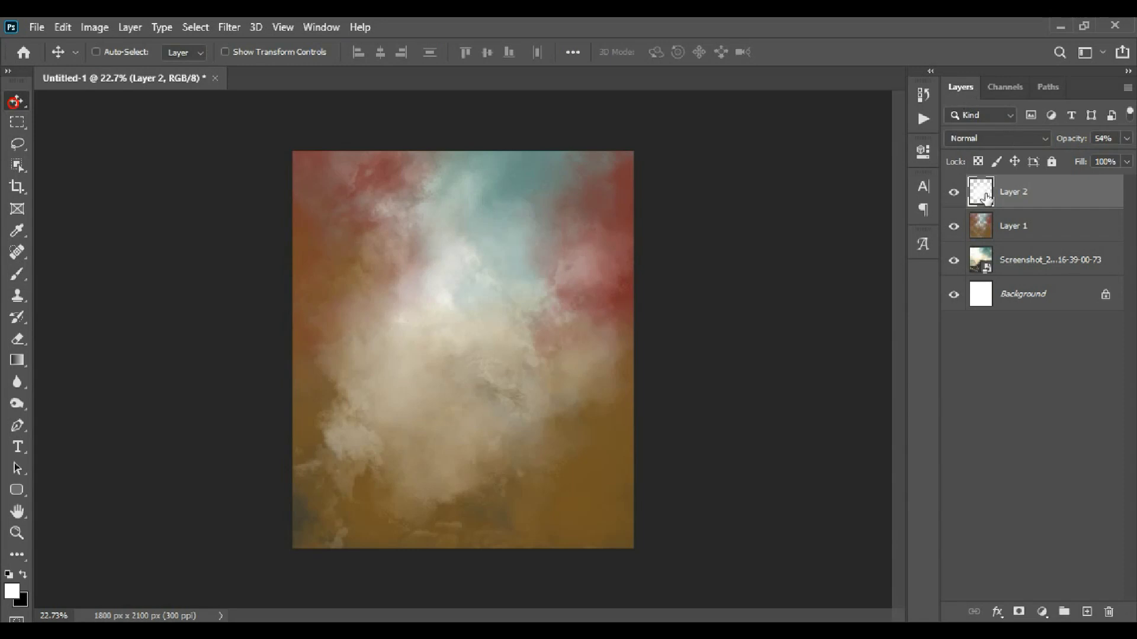
pyautogui.keyDown('shift'); pyautogui.click(1046, 230); pyautogui.keyUp('shift')
pyautogui.hotkey('ctrl', '[')
# Set the top screenshot layer's blend mode to Soft Light
pyautogui.click(1048, 192)
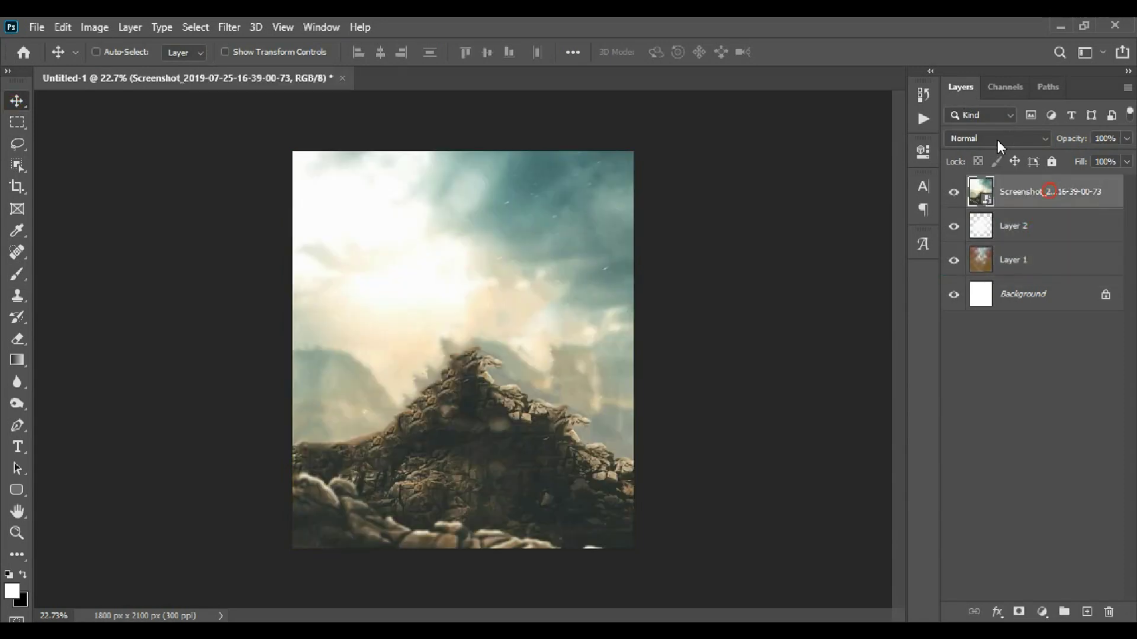
pyautogui.click(998, 142)
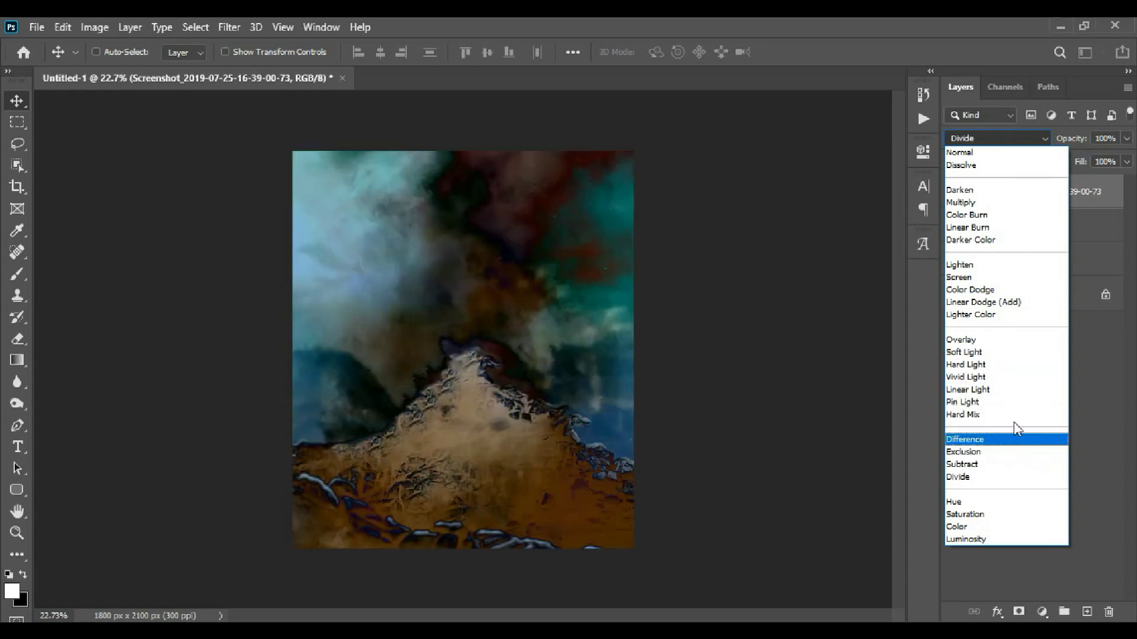
pyautogui.click(1000, 359)
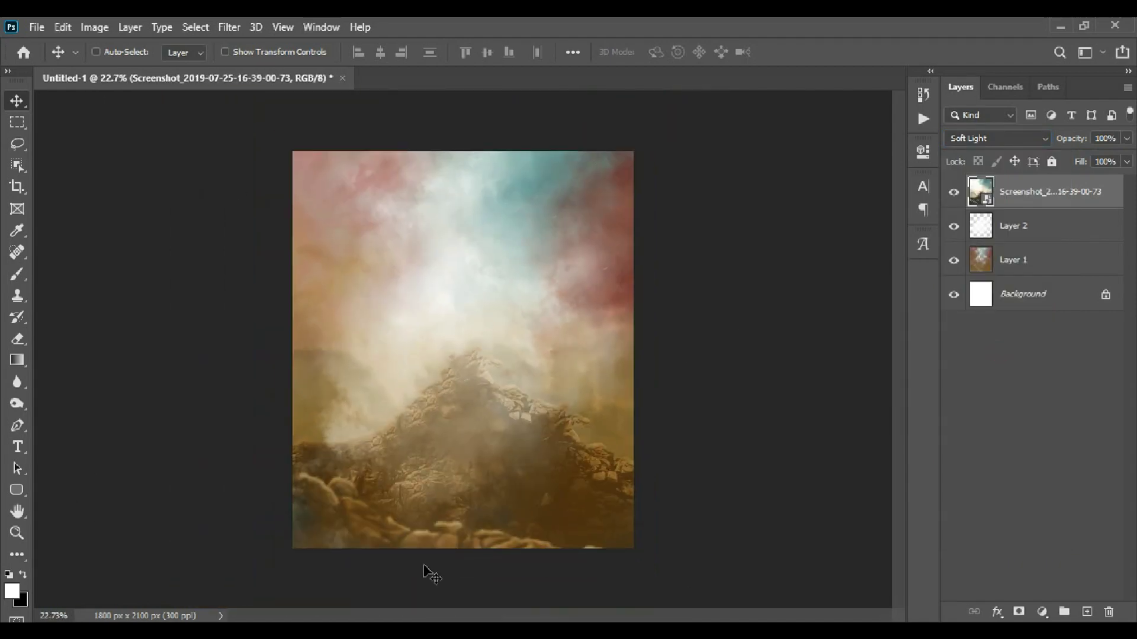
# Add a Color Lookup adjustment layer and step through LUTs to filmstock_50.3dl
pyautogui.click(1042, 612)
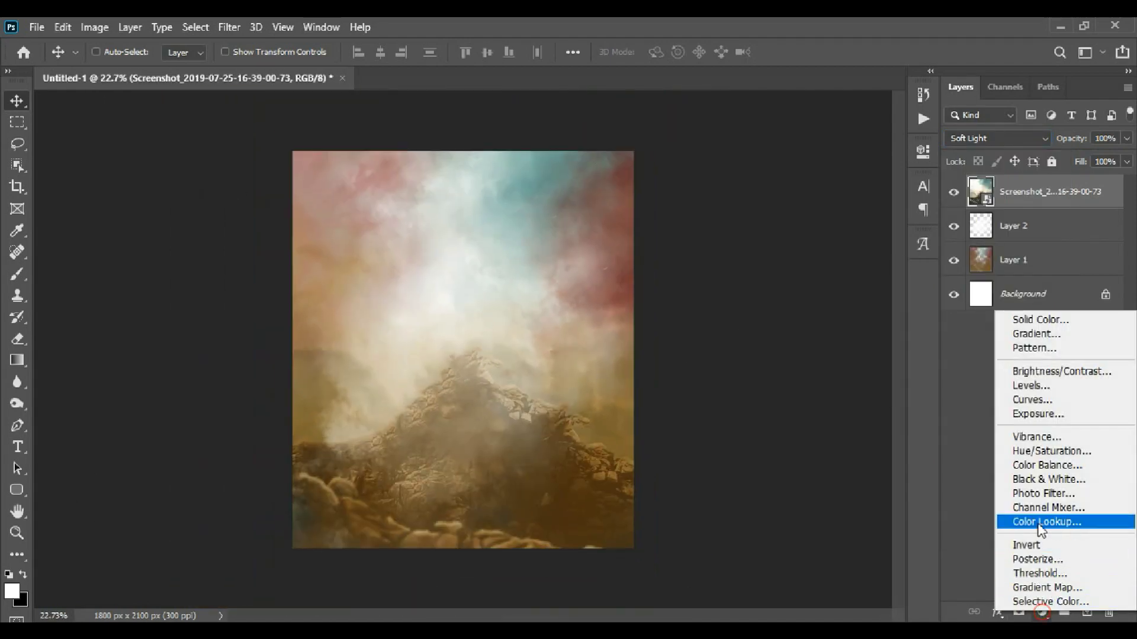
pyautogui.click(1118, 523)
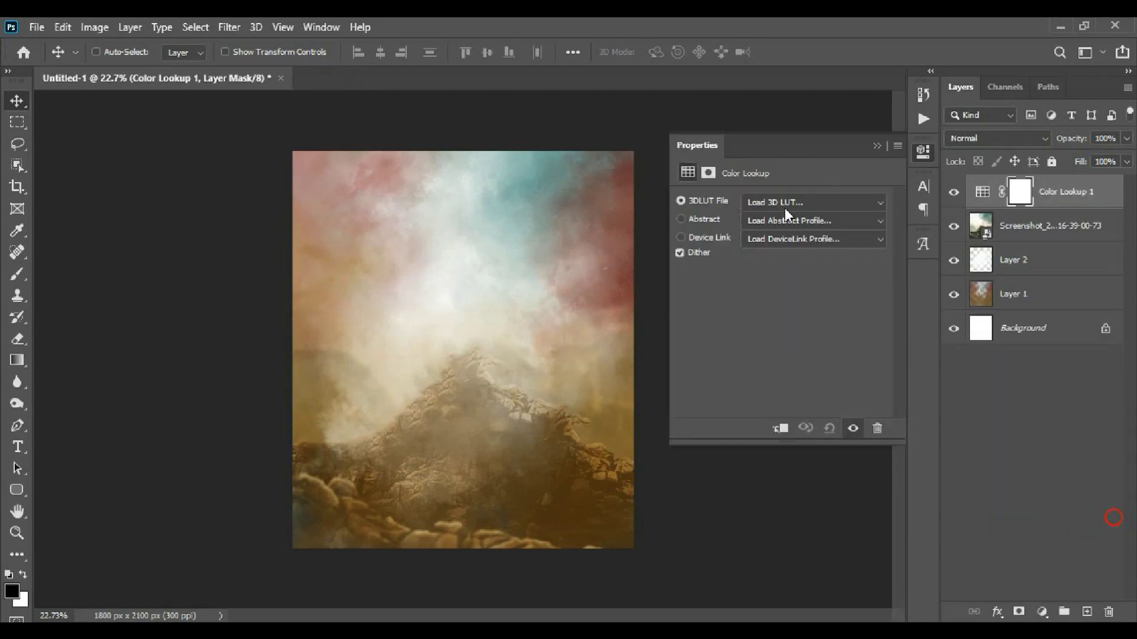
pyautogui.click(787, 206)
pyautogui.click(776, 90)
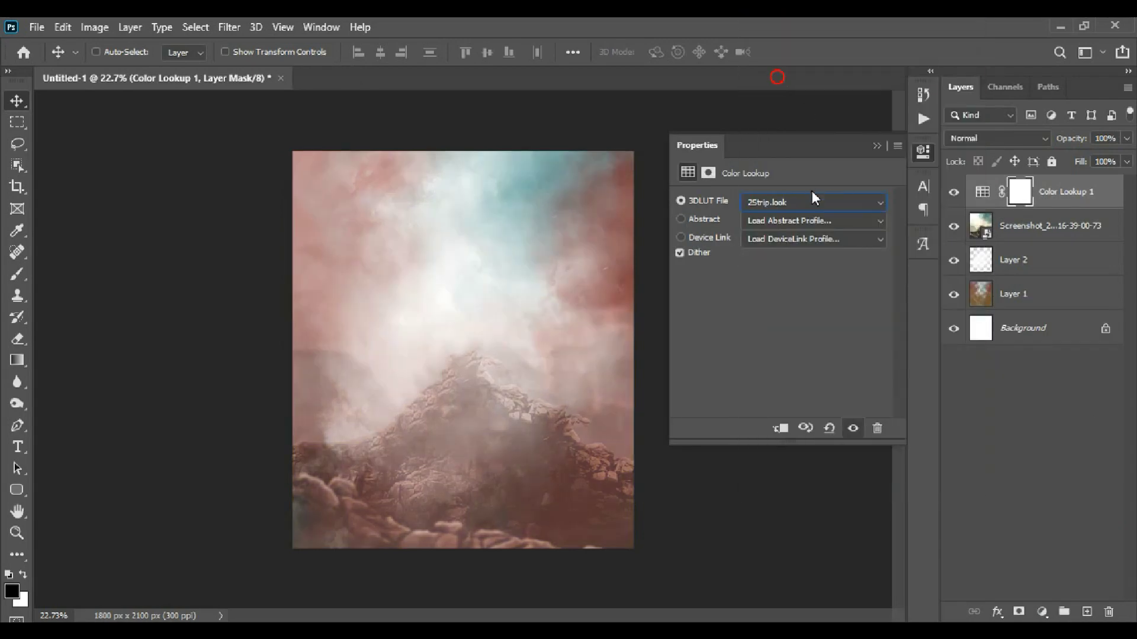
pyautogui.press('Down')
pyautogui.press('Down')
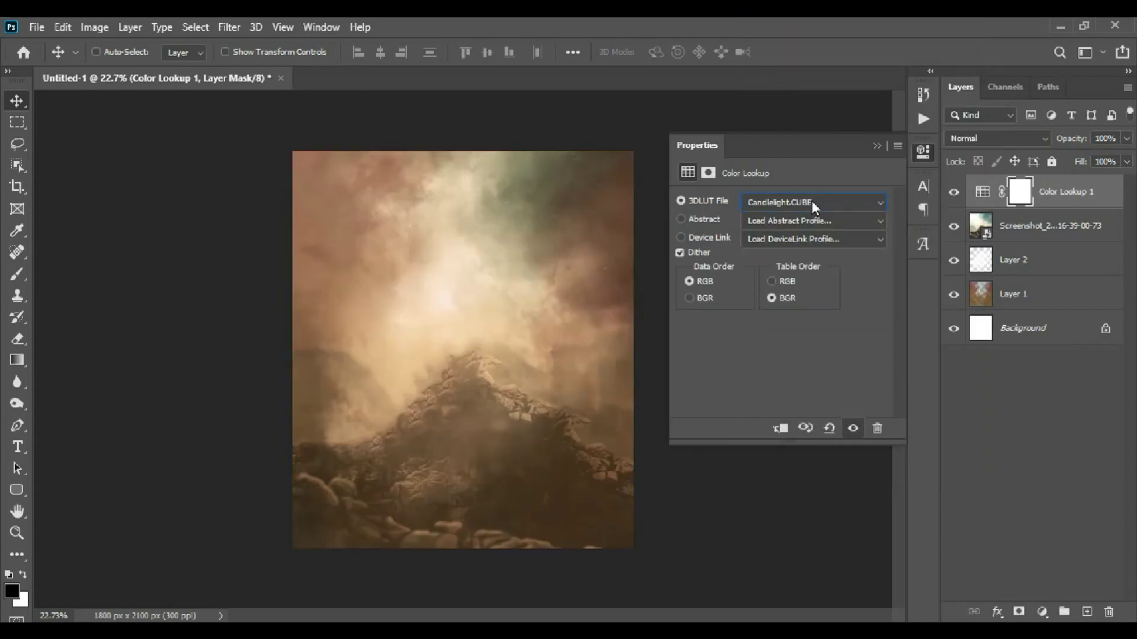
pyautogui.press('Down')
pyautogui.press('Down')
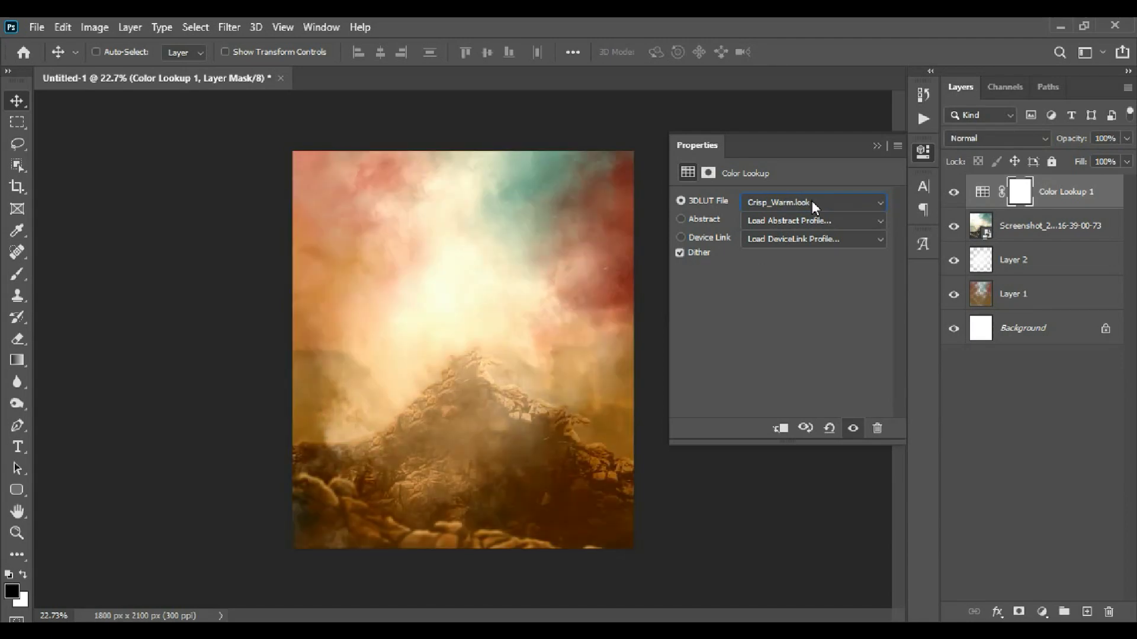
pyautogui.press('Down')
pyautogui.press('Down')
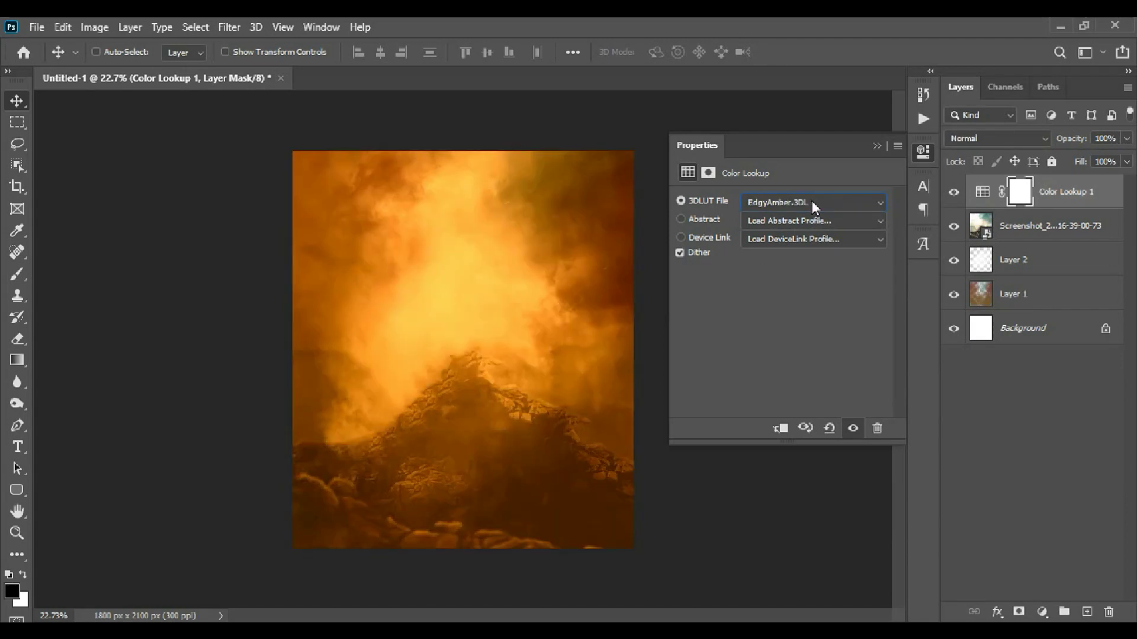
pyautogui.press('Down')
pyautogui.press('Down')
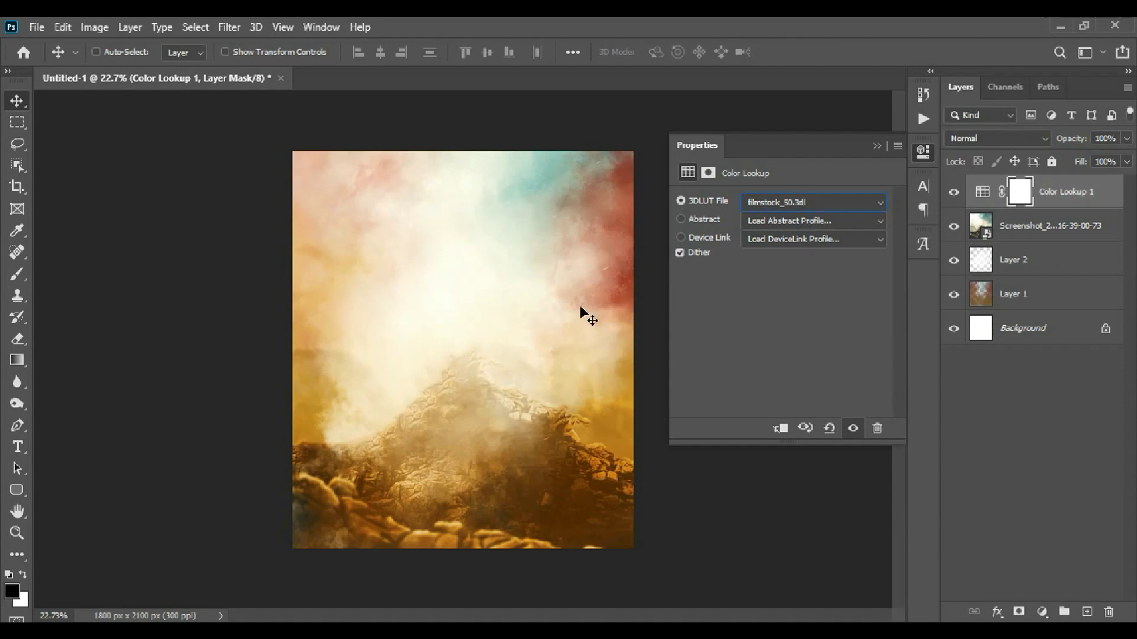
pyautogui.click(873, 147)
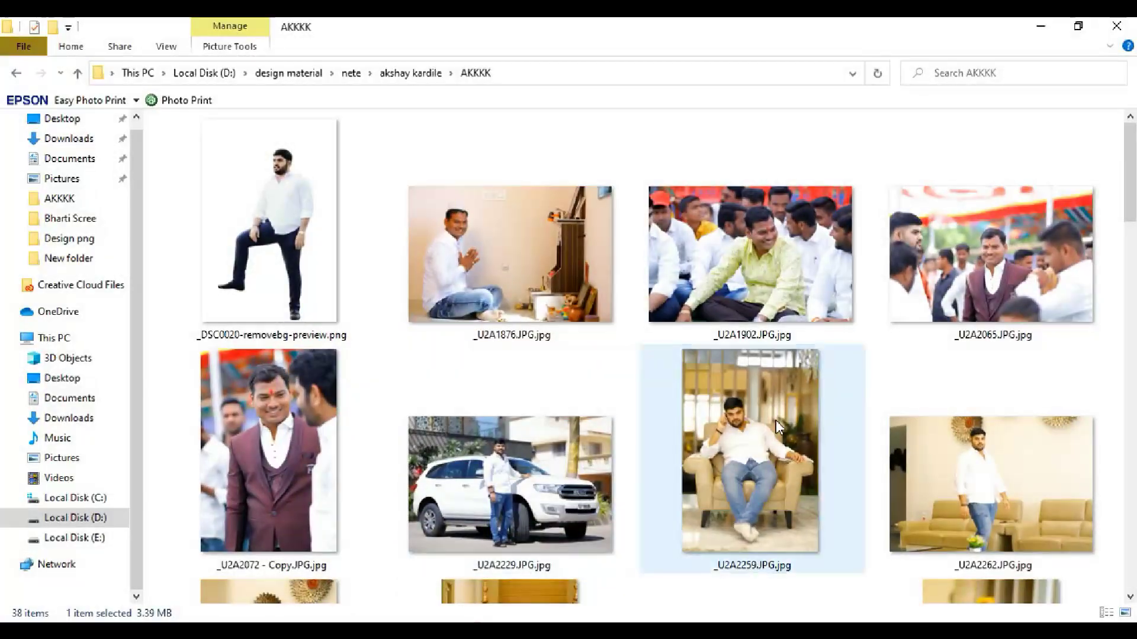
# Browse the removebg cut-out photos, previewing 041A9266, 041A9258, 041A9264 and the AK portraits
pyautogui.scroll(-5, 776, 420)
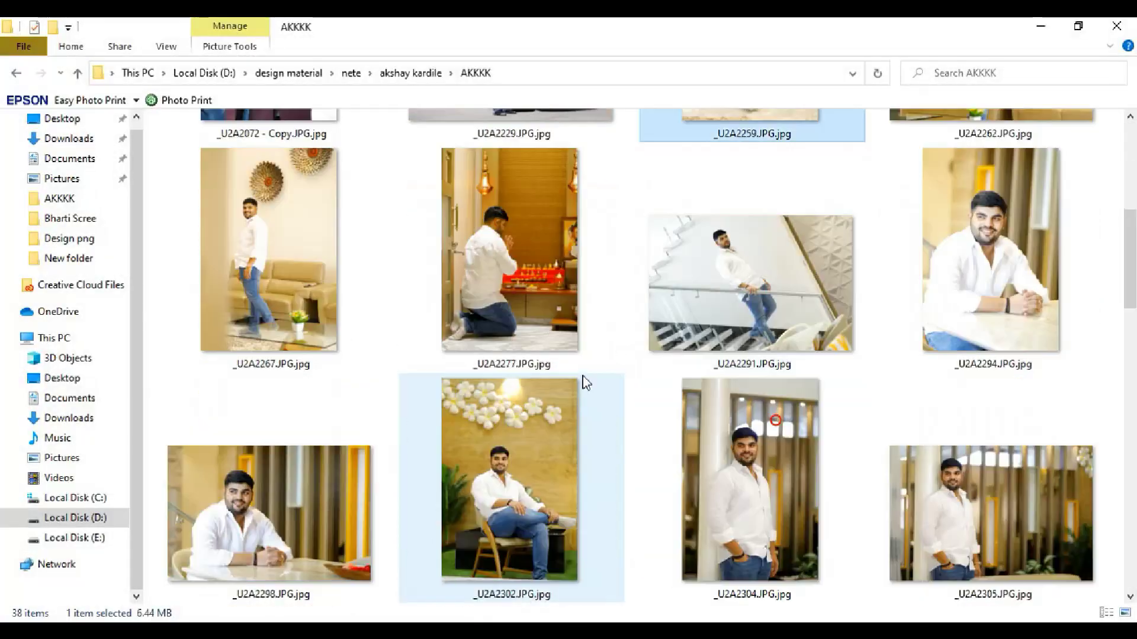
pyautogui.scroll(-5, 730, 381)
pyautogui.scroll(-5, 587, 386)
pyautogui.click(280, 275)
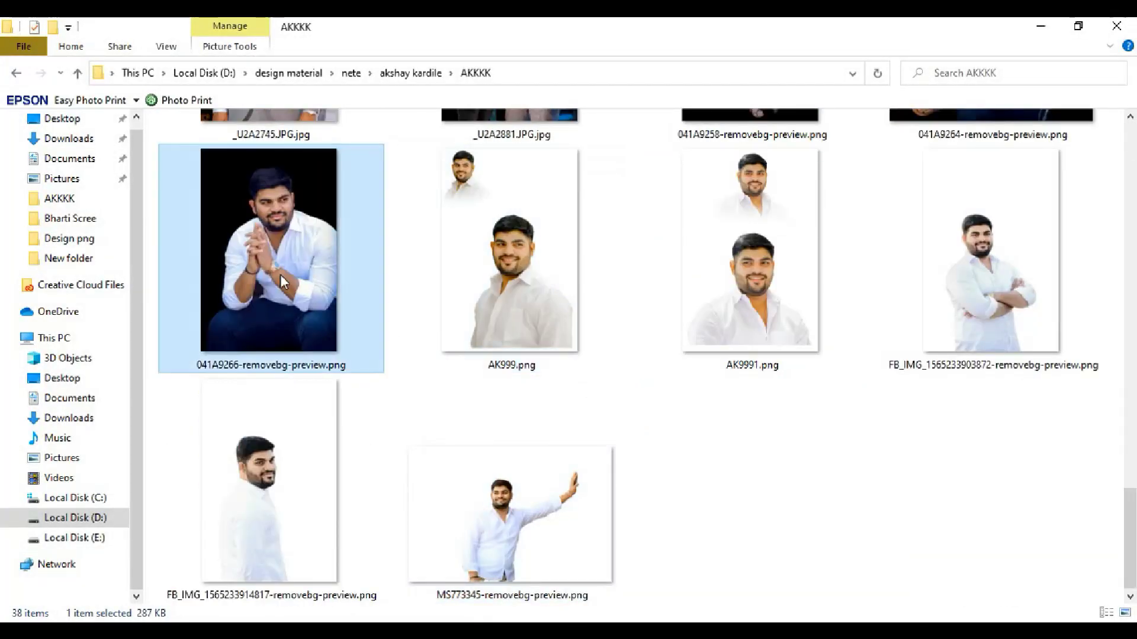
pyautogui.click(951, 279)
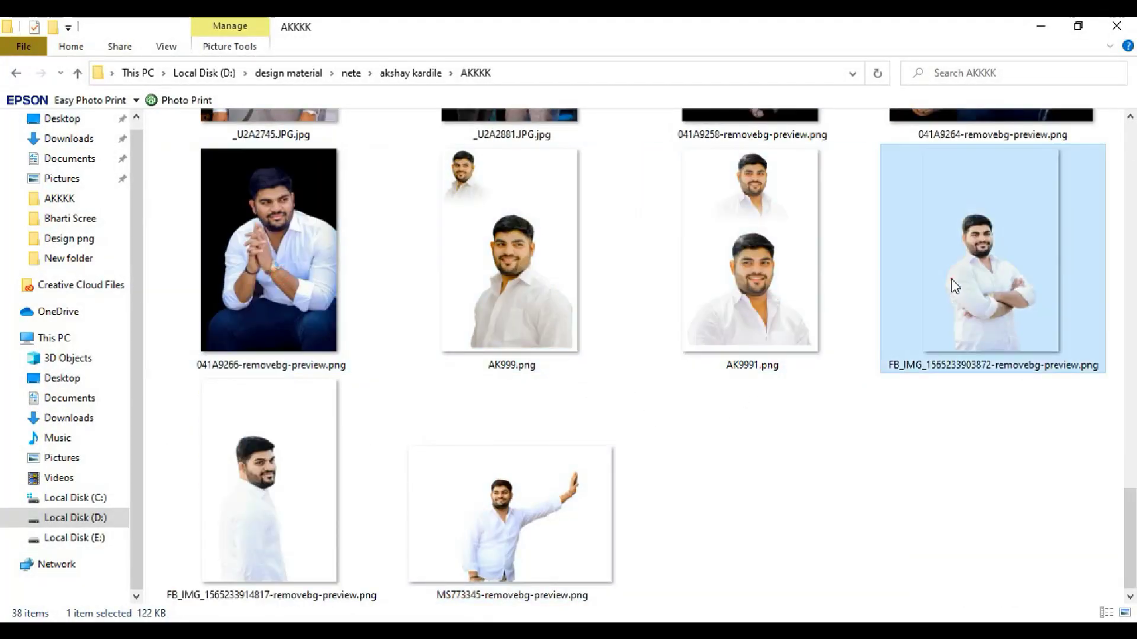
pyautogui.click(698, 309)
pyautogui.click(570, 331)
pyautogui.scroll(2, 752, 296)
pyautogui.click(779, 256)
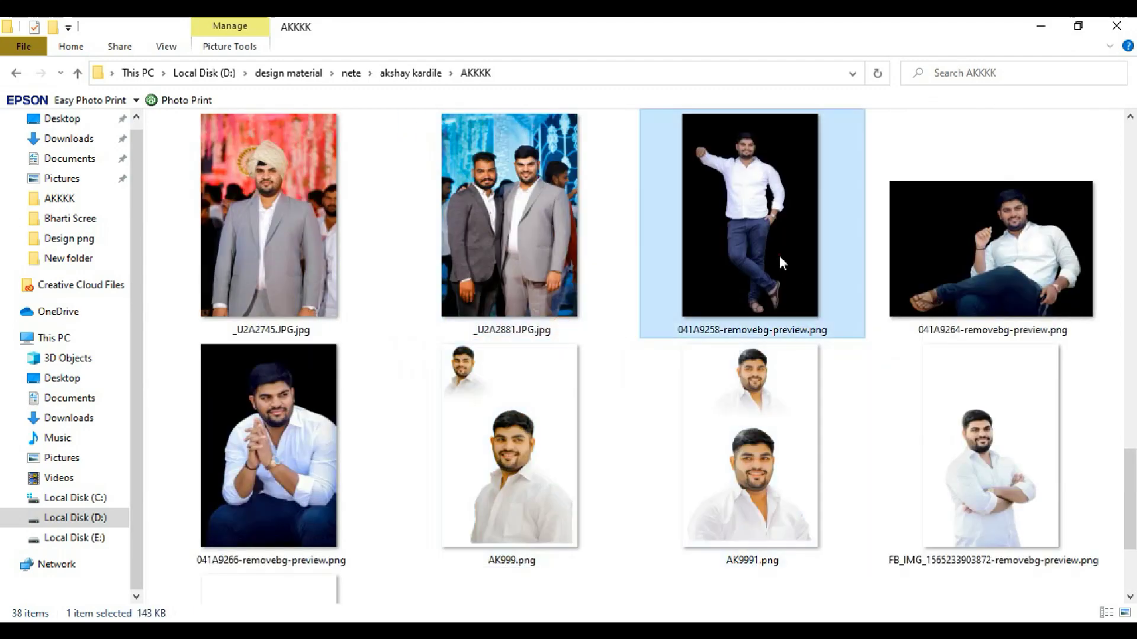
pyautogui.click(992, 240)
pyautogui.click(355, 439)
# Compare the waving and side-pose cut-outs, then drag AK9991.png into the Photoshop poster
pyautogui.scroll(-2, 331, 455)
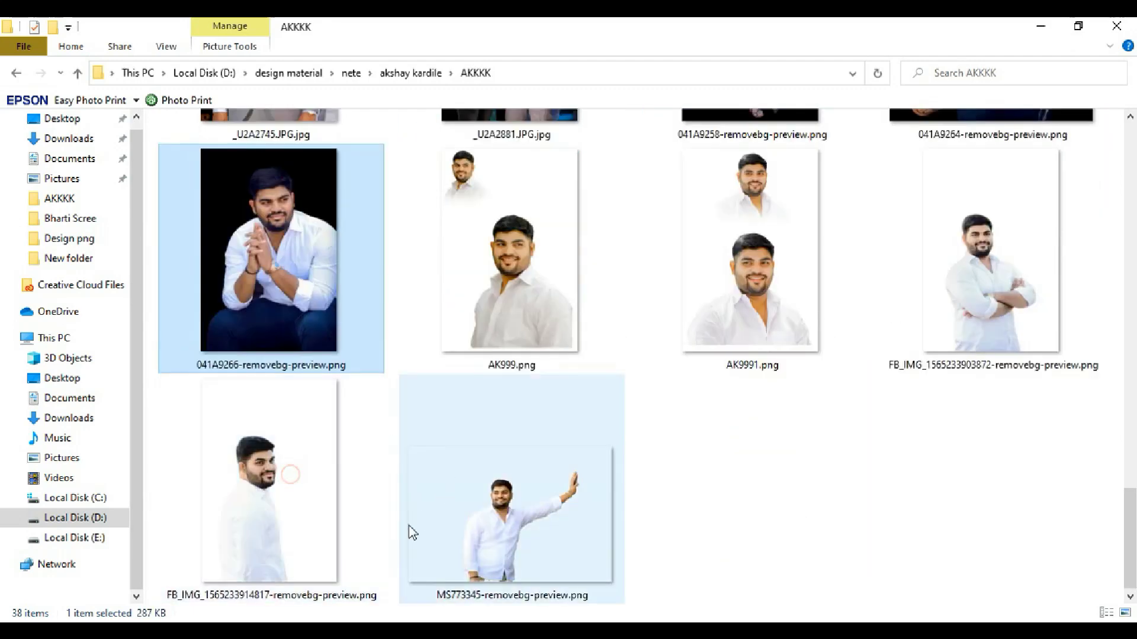
pyautogui.click(518, 550)
pyautogui.click(474, 276)
pyautogui.click(293, 513)
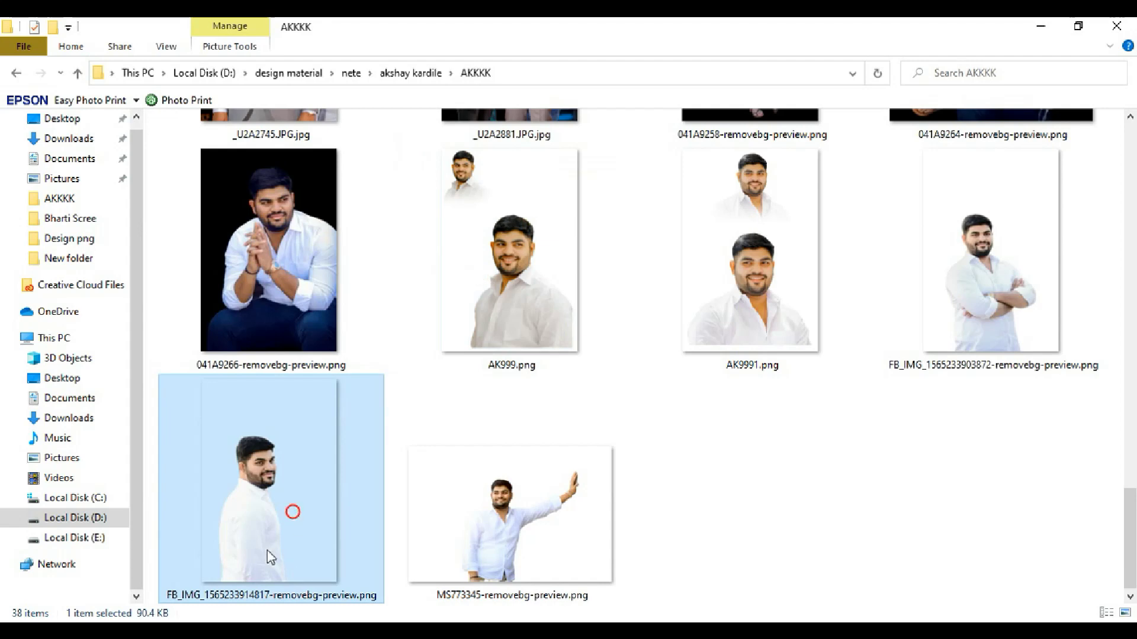
pyautogui.click(523, 486)
pyautogui.click(534, 304)
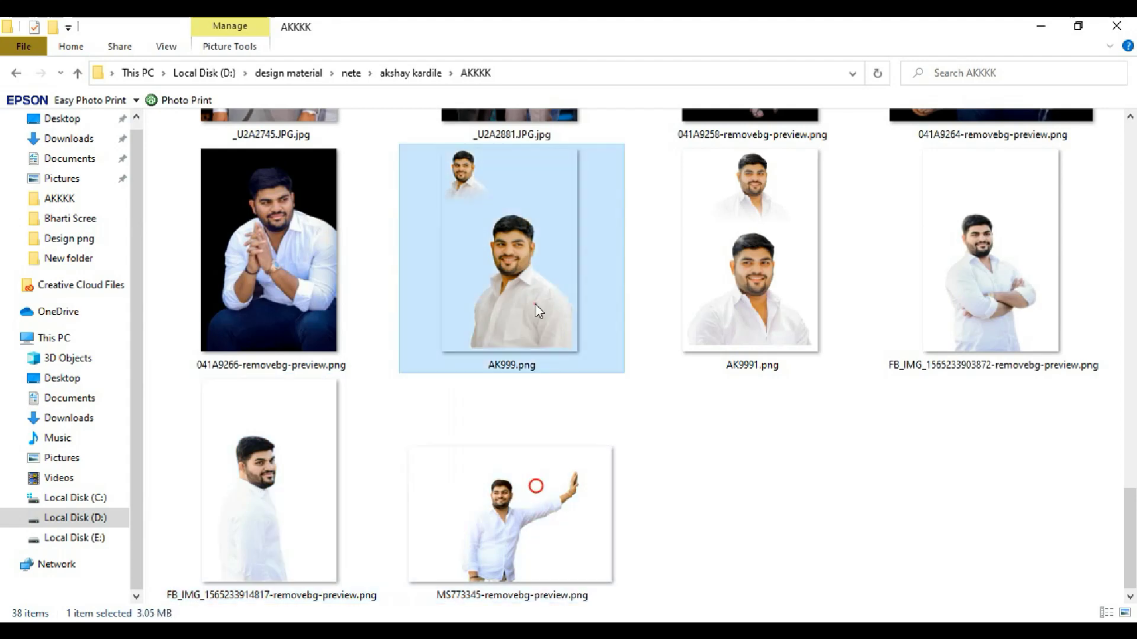
pyautogui.moveTo(714, 293)
pyautogui.mouseDown()
pyautogui.moveTo(634, 592)
pyautogui.moveTo(513, 355)
pyautogui.mouseUp()
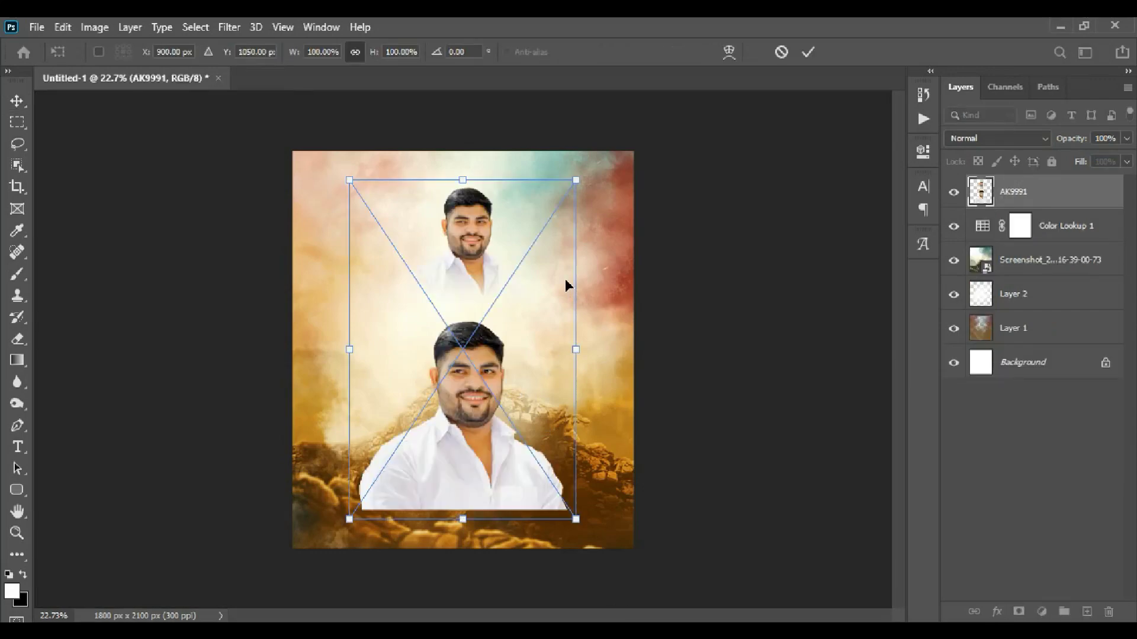
# Place the AK9991 portrait, rasterize it, and lasso-delete the small extra head above
pyautogui.press('Return')
pyautogui.click(17, 144)
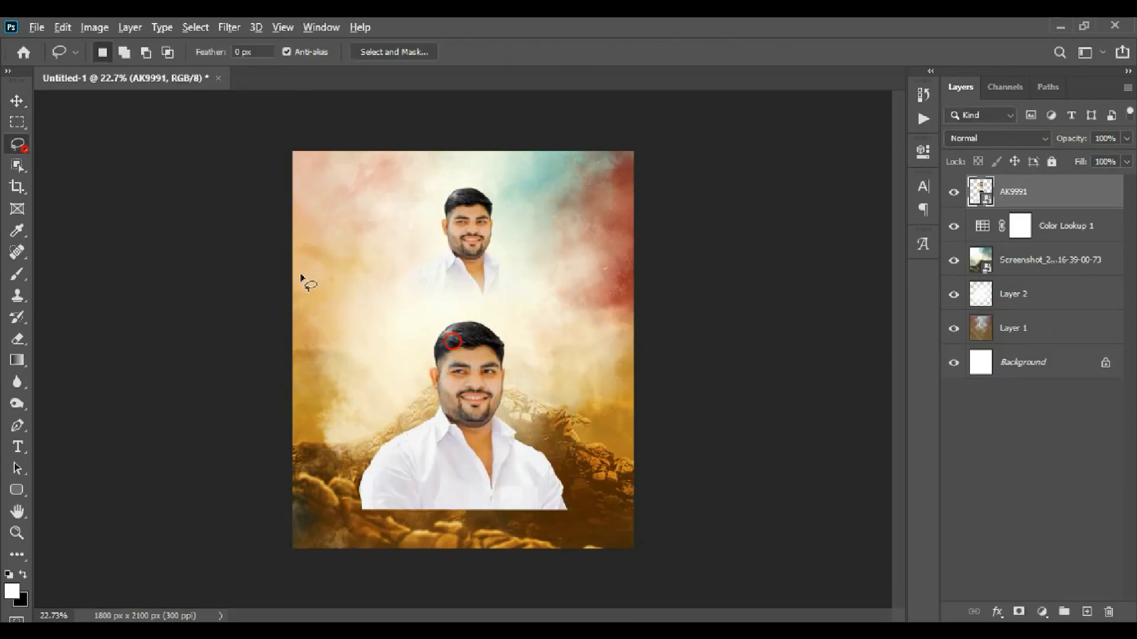
pyautogui.scroll(1, 366, 419)
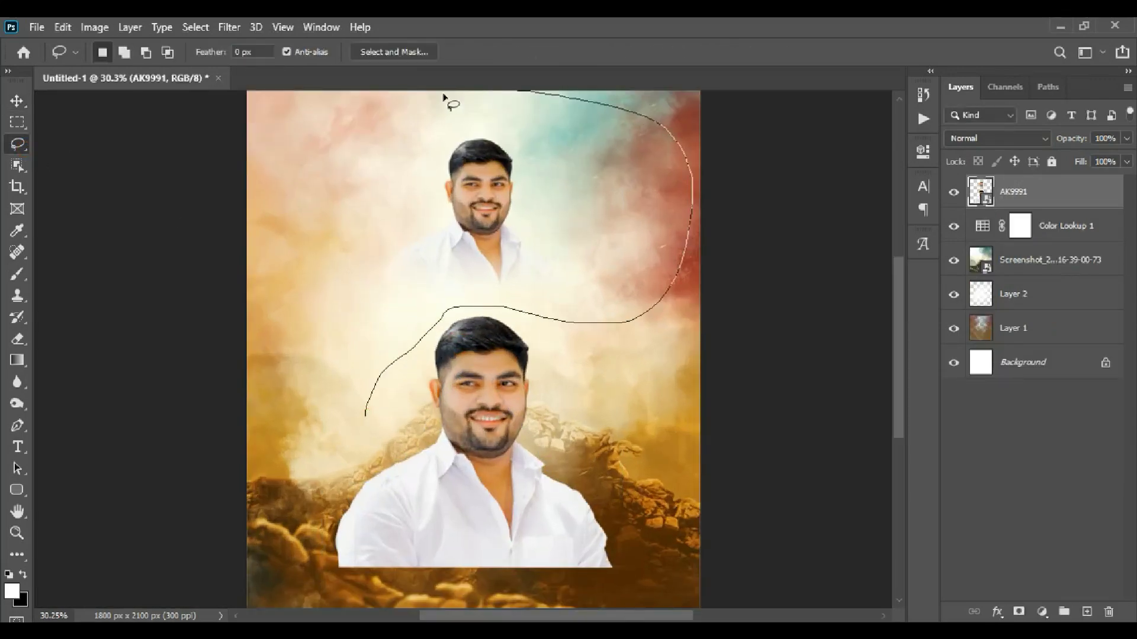
pyautogui.moveTo(431, 334); pyautogui.dragTo(252, 273)
pyautogui.rightClick(1046, 197)
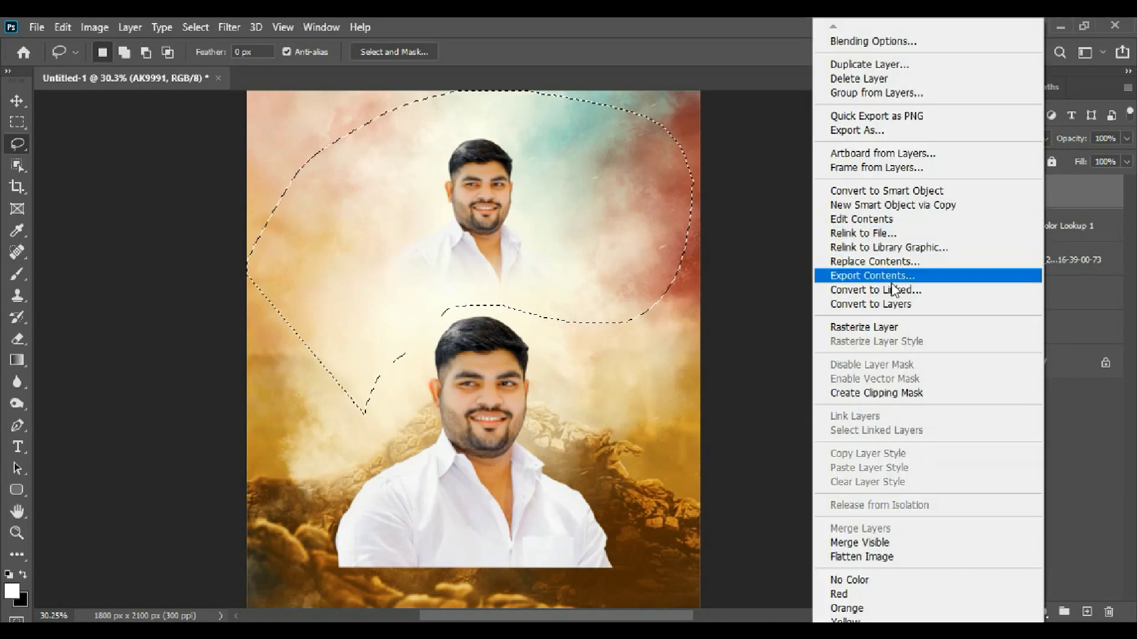
pyautogui.click(876, 325)
pyautogui.press('Delete')
pyautogui.hotkey('ctrl', 'd')
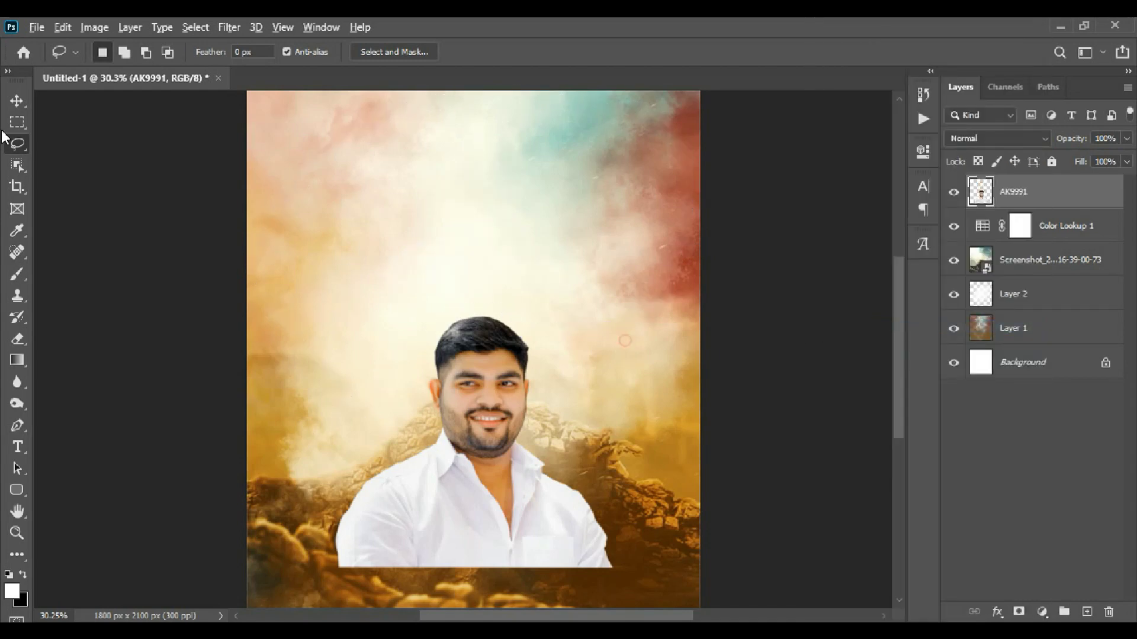
# Enlarge the portrait to about 142% with Free Transform
pyautogui.click(17, 101)
pyautogui.hotkey('ctrl', '-')
pyautogui.hotkey('ctrl', 't')
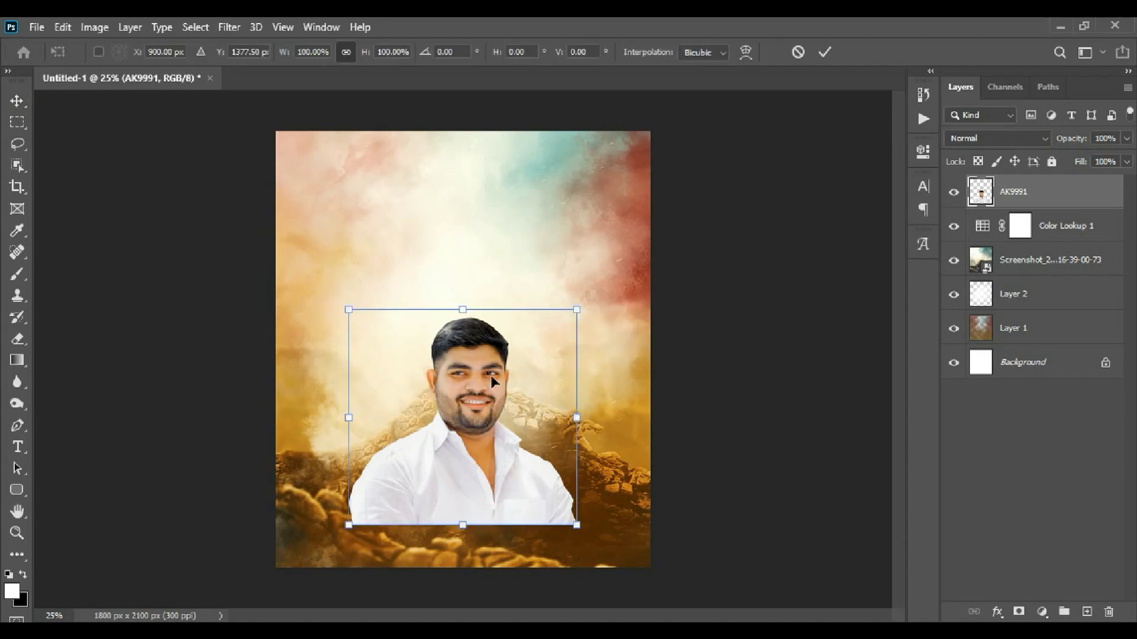
pyautogui.moveTo(469, 314); pyautogui.dragTo(471, 216)
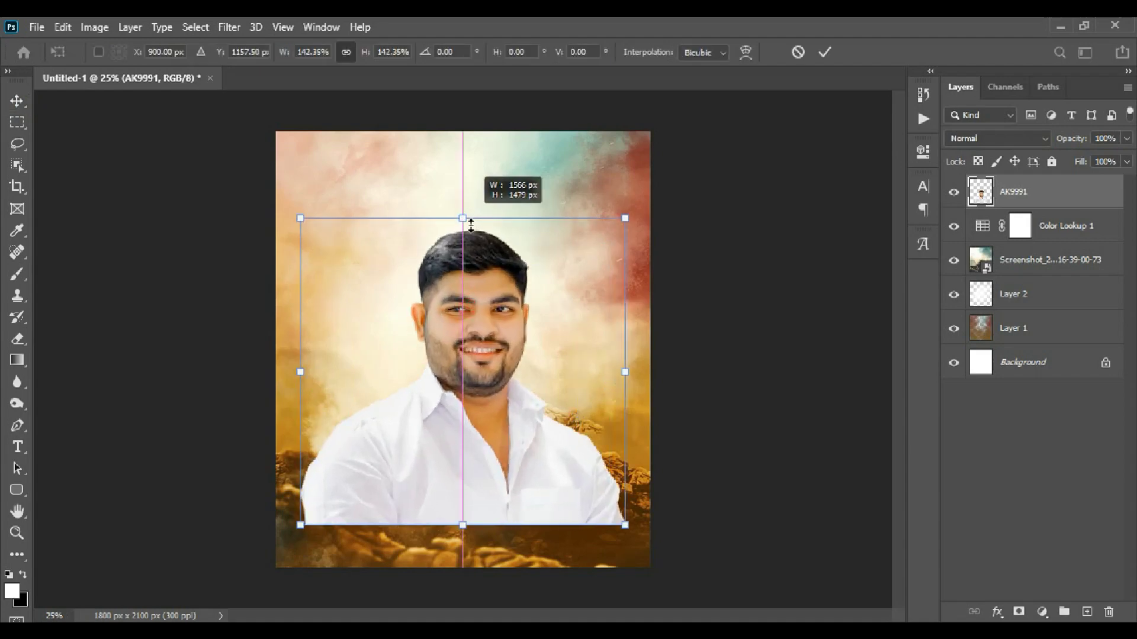
pyautogui.doubleClick(492, 432)
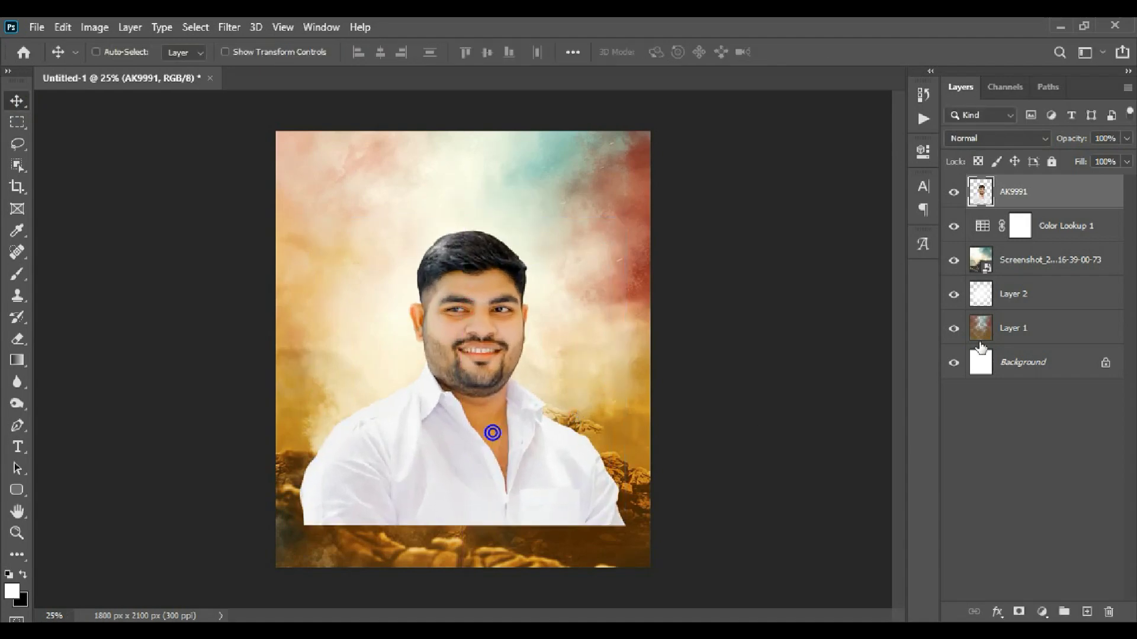
# Softly erase the bottom of the portrait's shirt so it fades into the rocks
pyautogui.click(18, 330)
pyautogui.moveTo(235, 538); pyautogui.dragTo(651, 515)
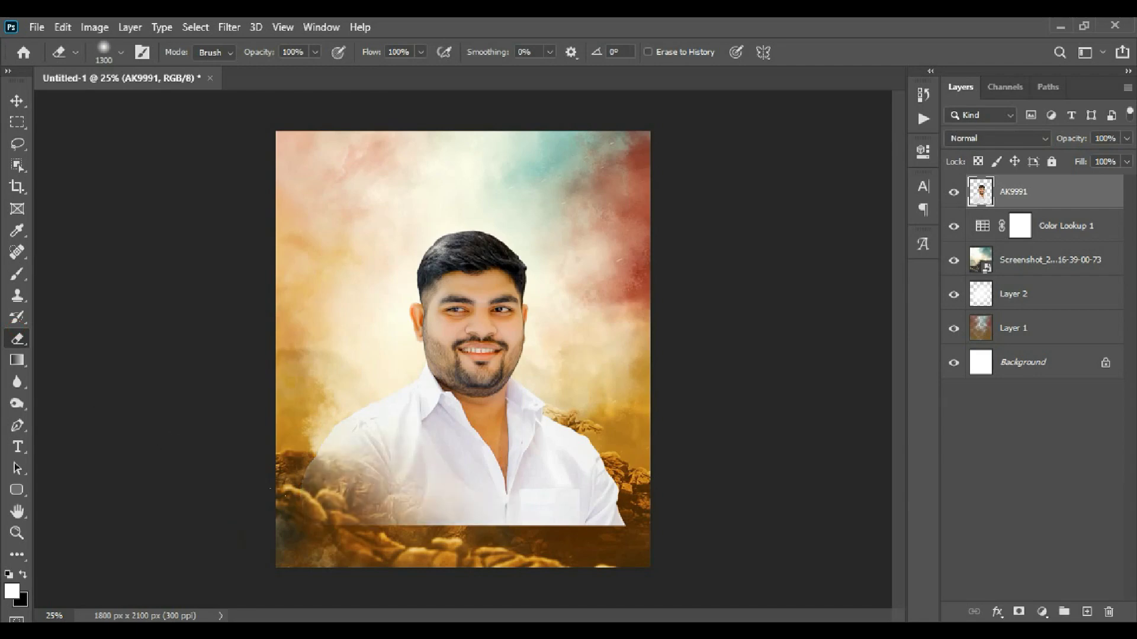
pyautogui.moveTo(592, 473); pyautogui.dragTo(450, 515)
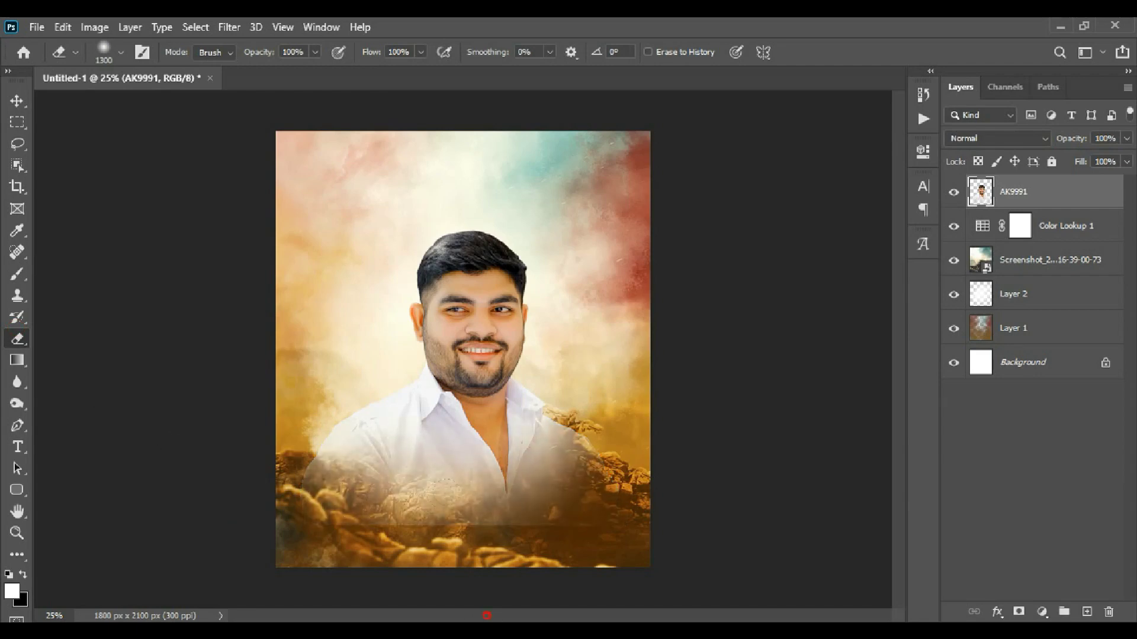
pyautogui.scroll(-2, 487, 616)
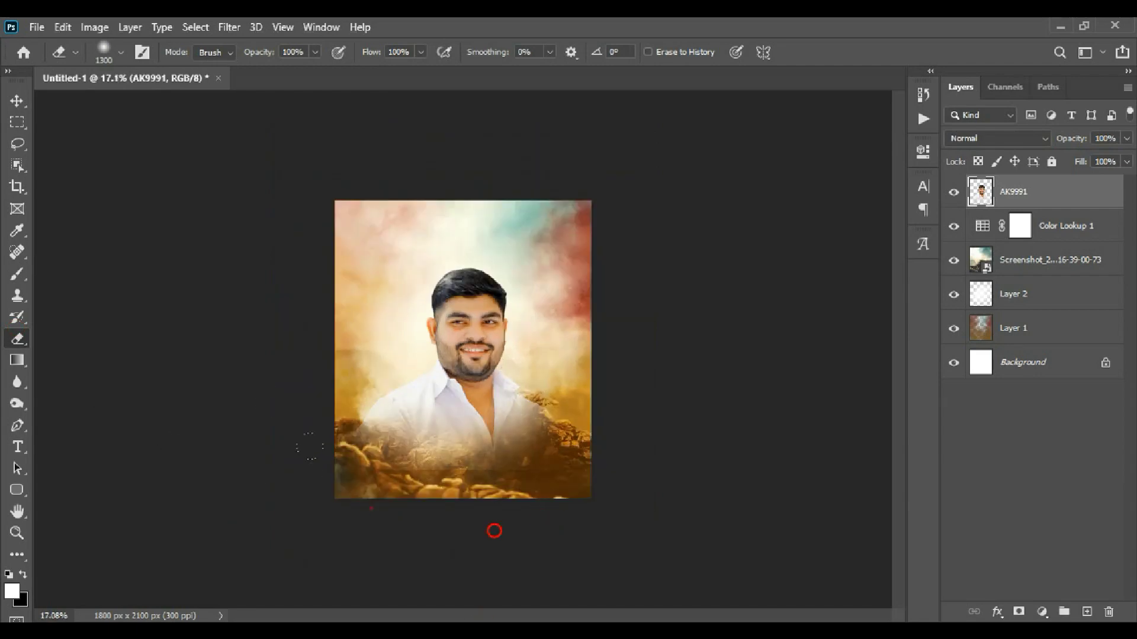
pyautogui.moveTo(309, 446); pyautogui.dragTo(283, 399)
pyautogui.moveTo(610, 443); pyautogui.dragTo(345, 409)
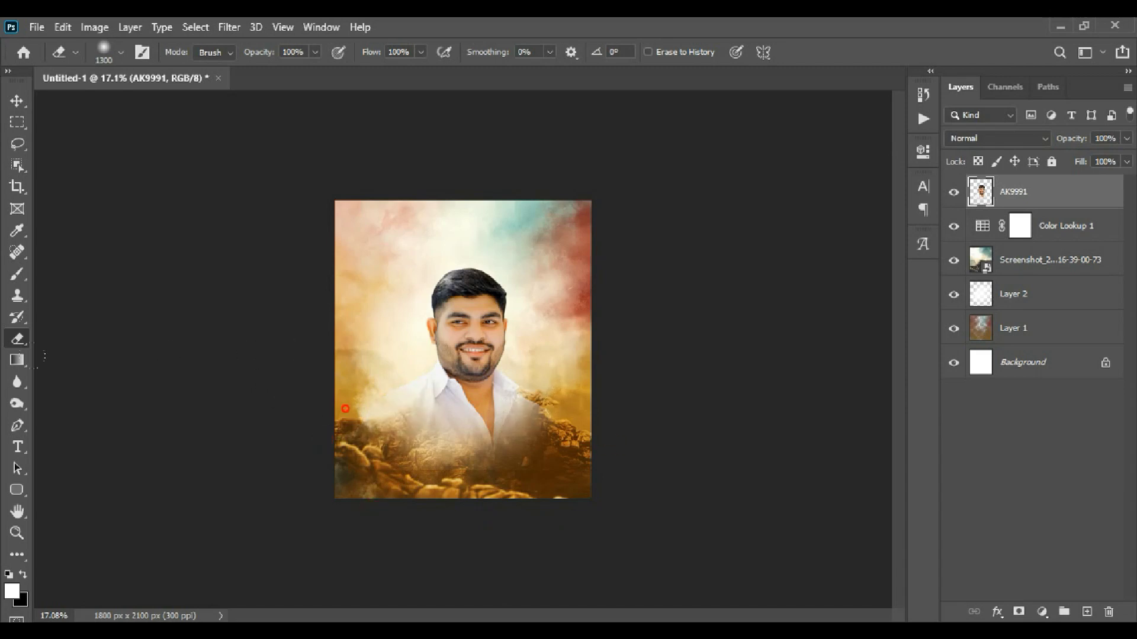
# Enlarge the portrait a little more, to about 109%
pyautogui.click(18, 101)
pyautogui.hotkey('ctrl', '+')
pyautogui.hotkey('ctrl', 't')
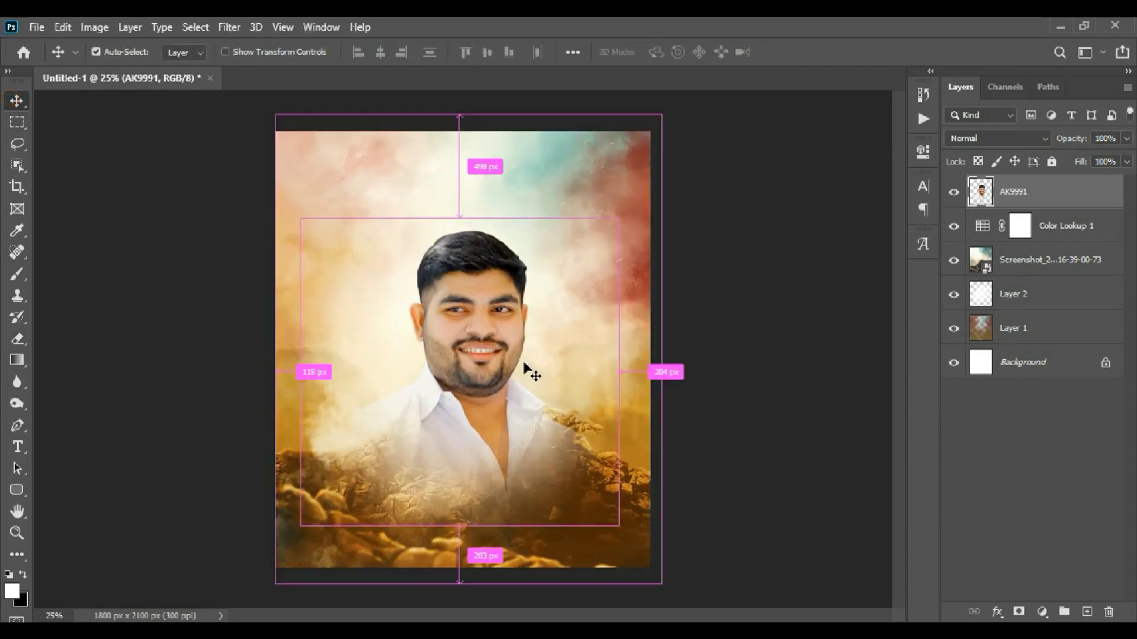
pyautogui.moveTo(473, 213); pyautogui.dragTo(461, 187)
pyautogui.doubleClick(465, 335)
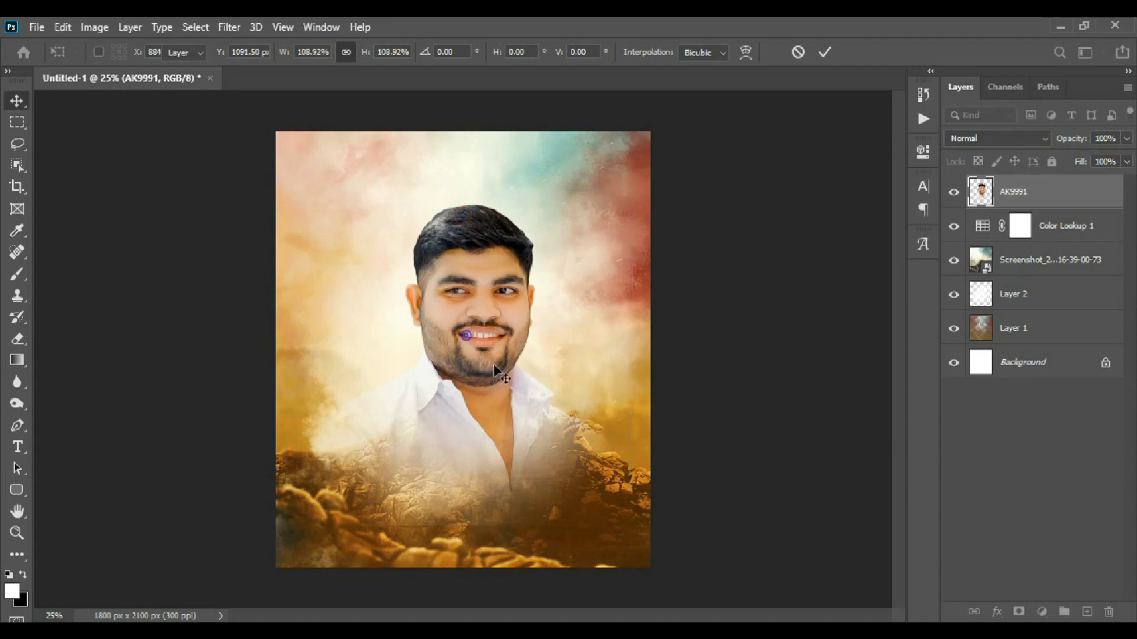
pyautogui.scroll(-2, 508, 323)
# Apply a Camera Raw Filter with Clarity +100, Contrast +22 and Shadows +57
pyautogui.scroll(2, 508, 323)
pyautogui.click(229, 27)
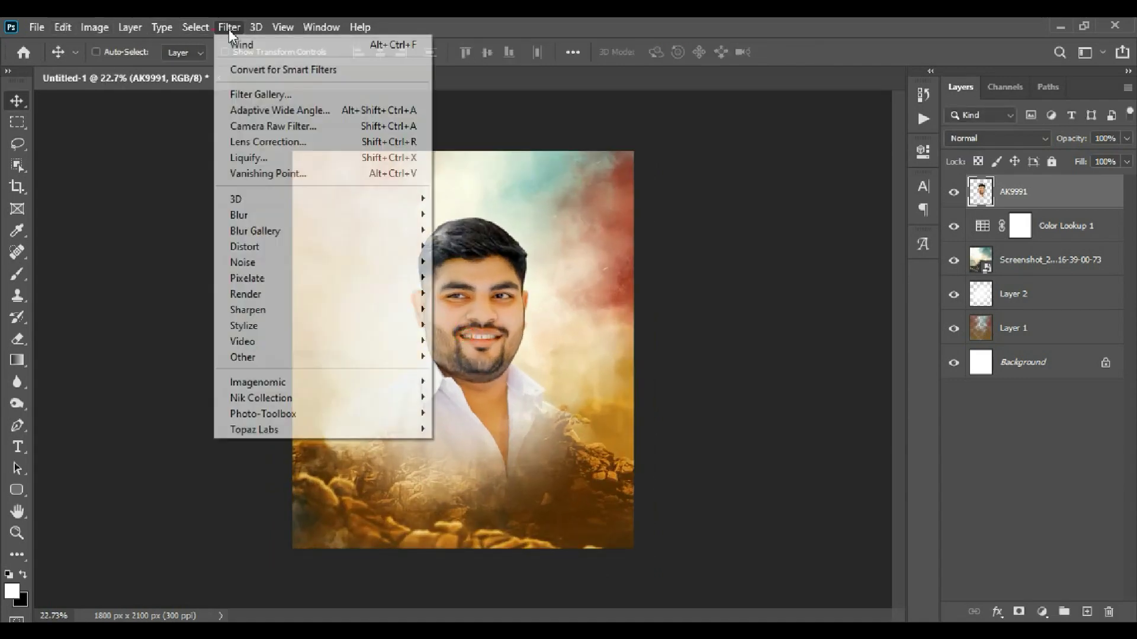
pyautogui.click(256, 26)
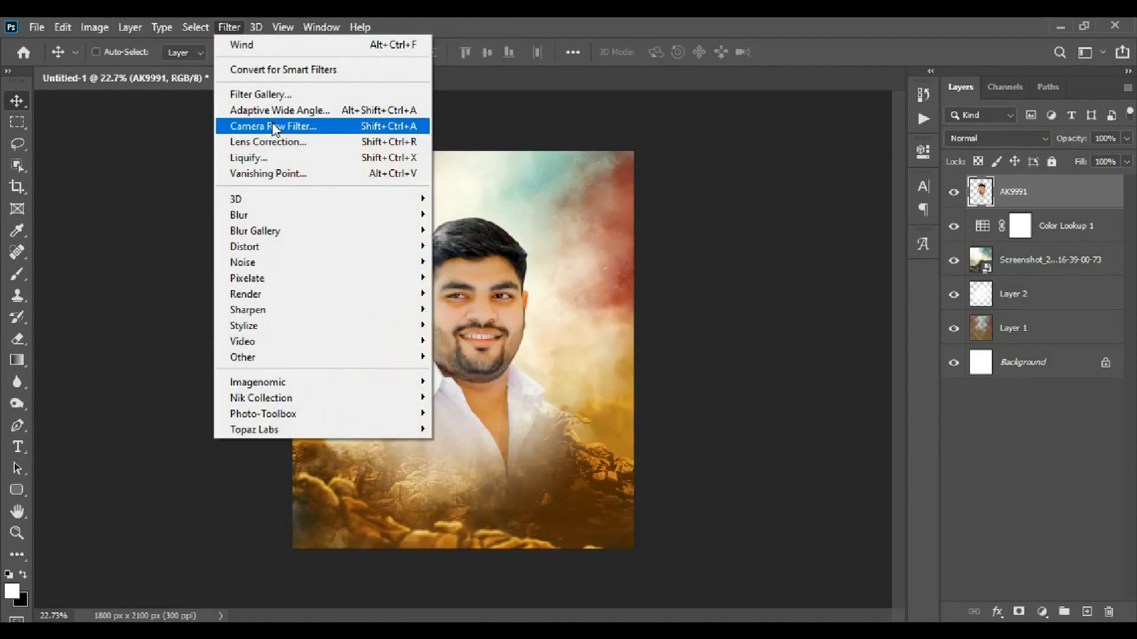
pyautogui.click(272, 124)
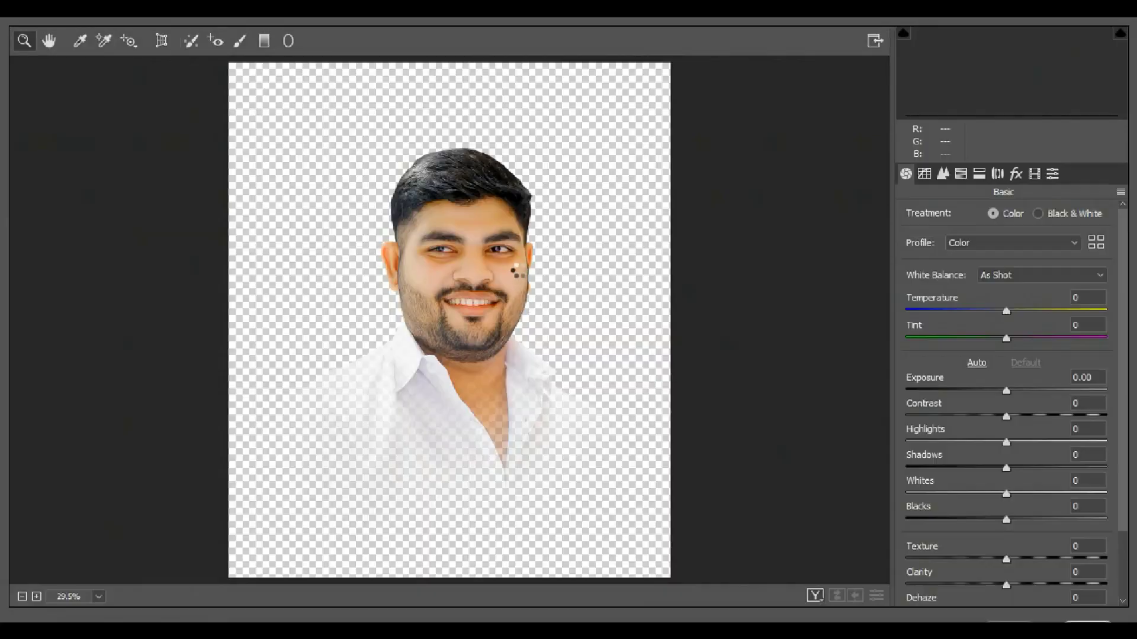
pyautogui.click(508, 275)
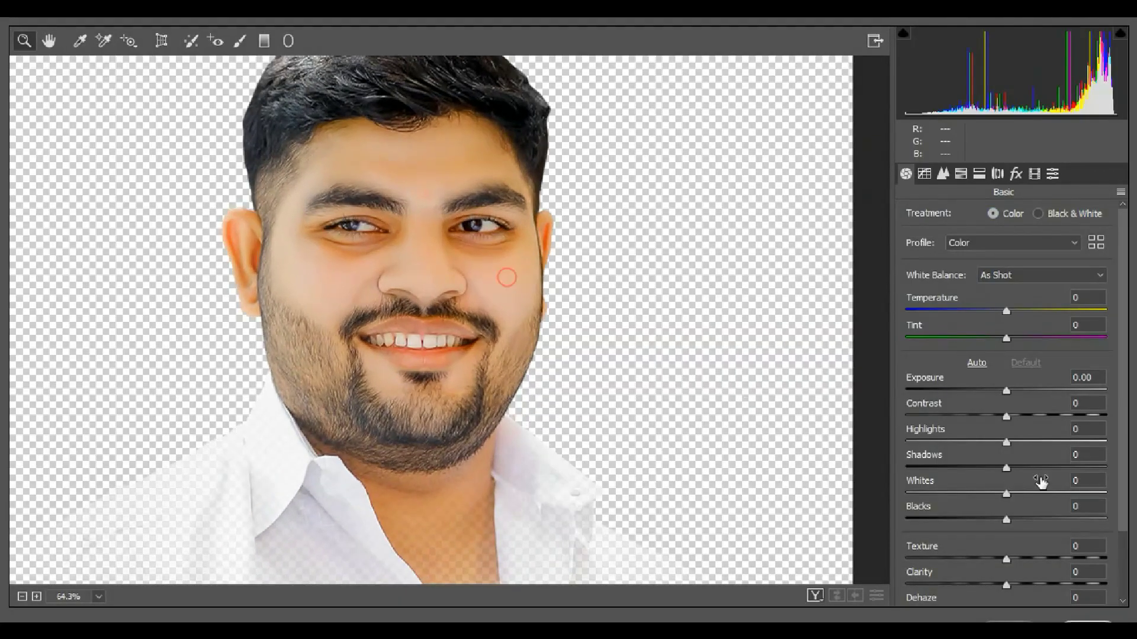
pyautogui.moveTo(1039, 588); pyautogui.dragTo(1106, 585)
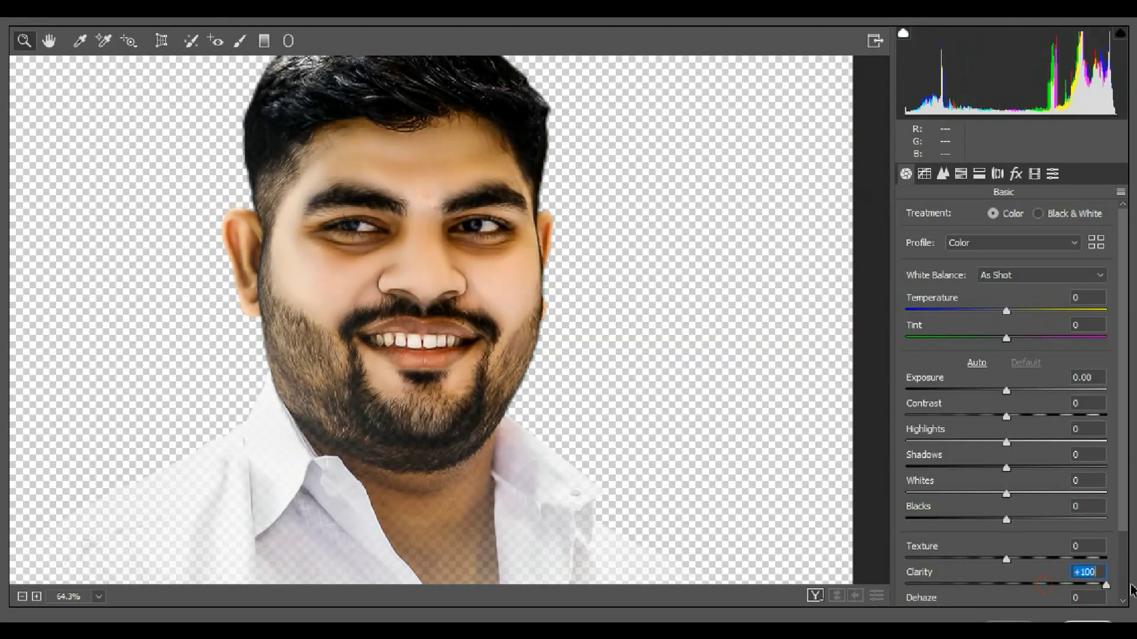
pyautogui.click(416, 216)
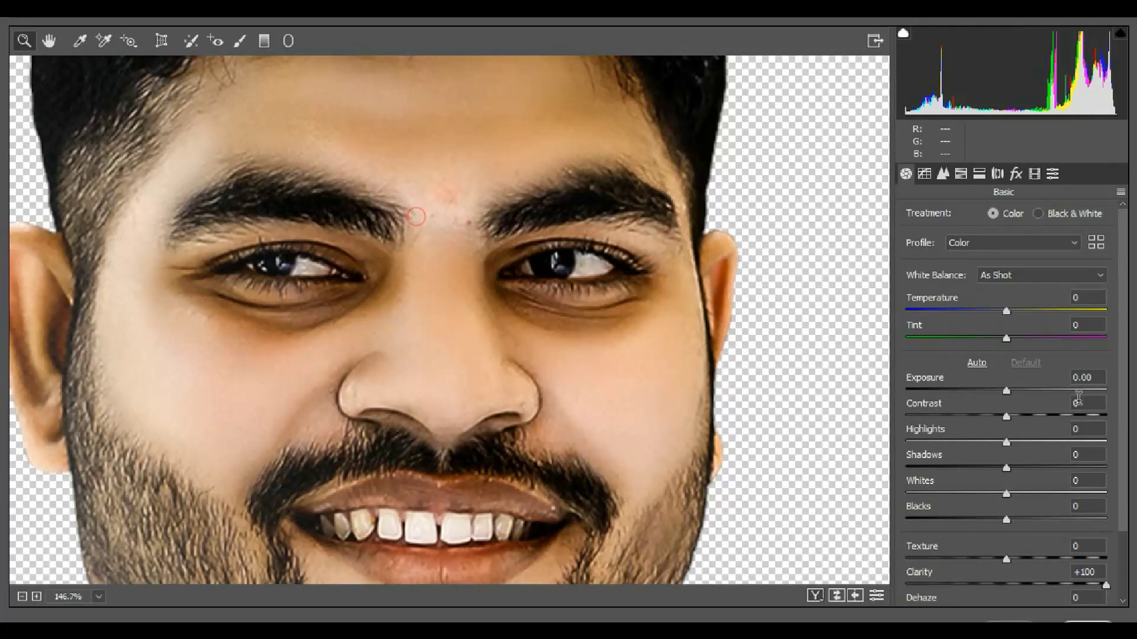
pyautogui.click(1025, 416)
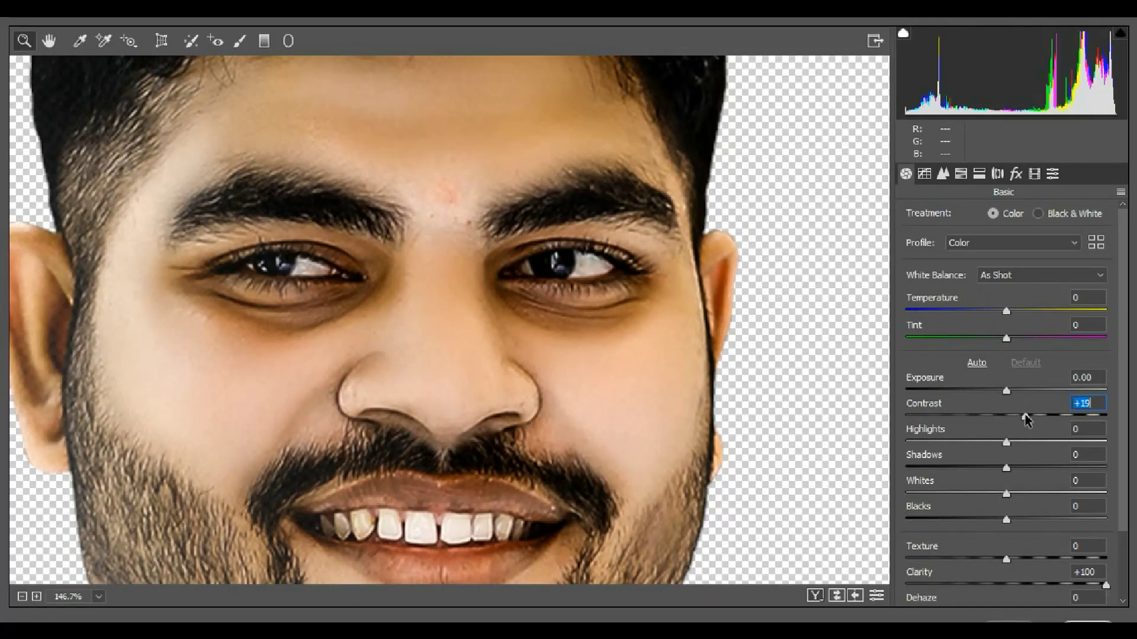
pyautogui.click(1057, 467)
pyautogui.keyDown('alt'); pyautogui.click(604, 358); pyautogui.keyUp('alt')
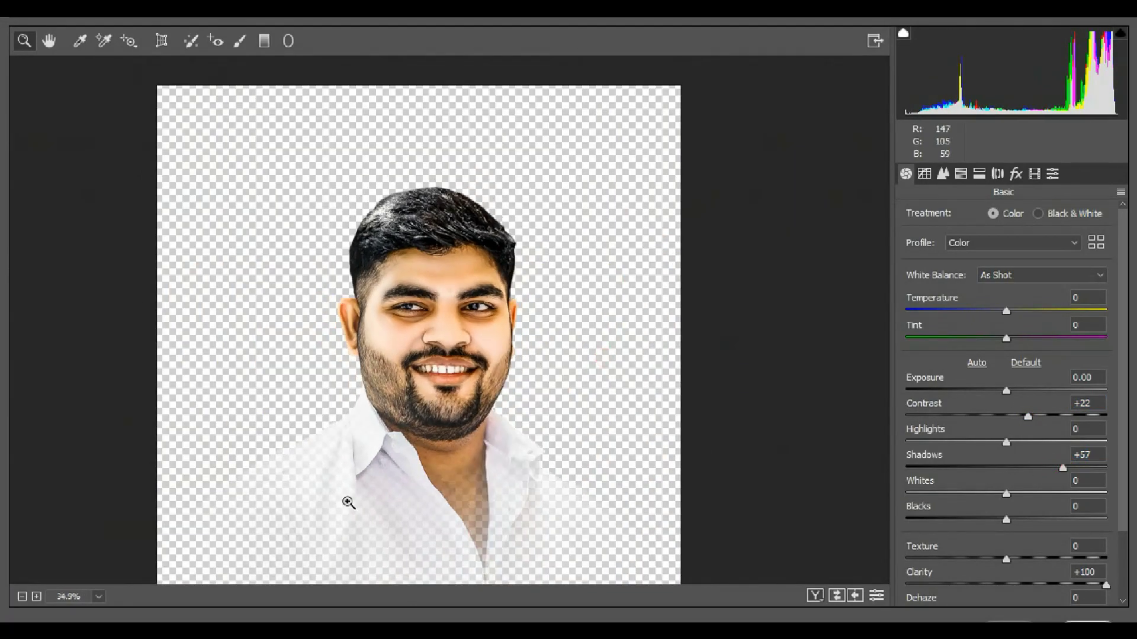
pyautogui.click(1086, 618)
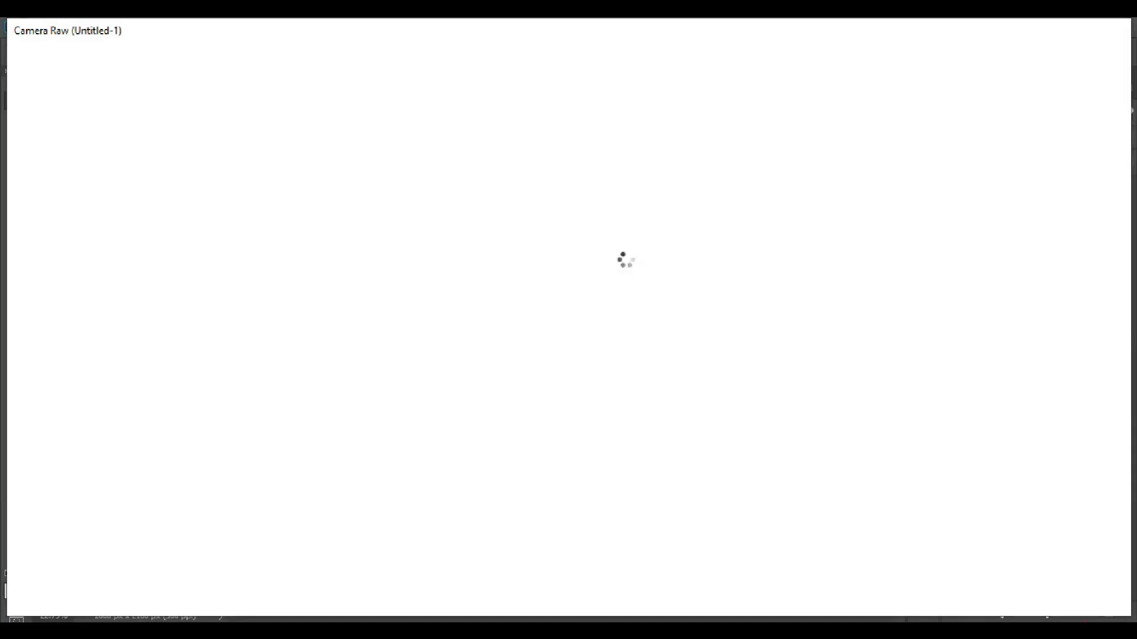
# Move the AK9991 portrait slightly lower on the poster
pyautogui.scroll(1, 516, 290)
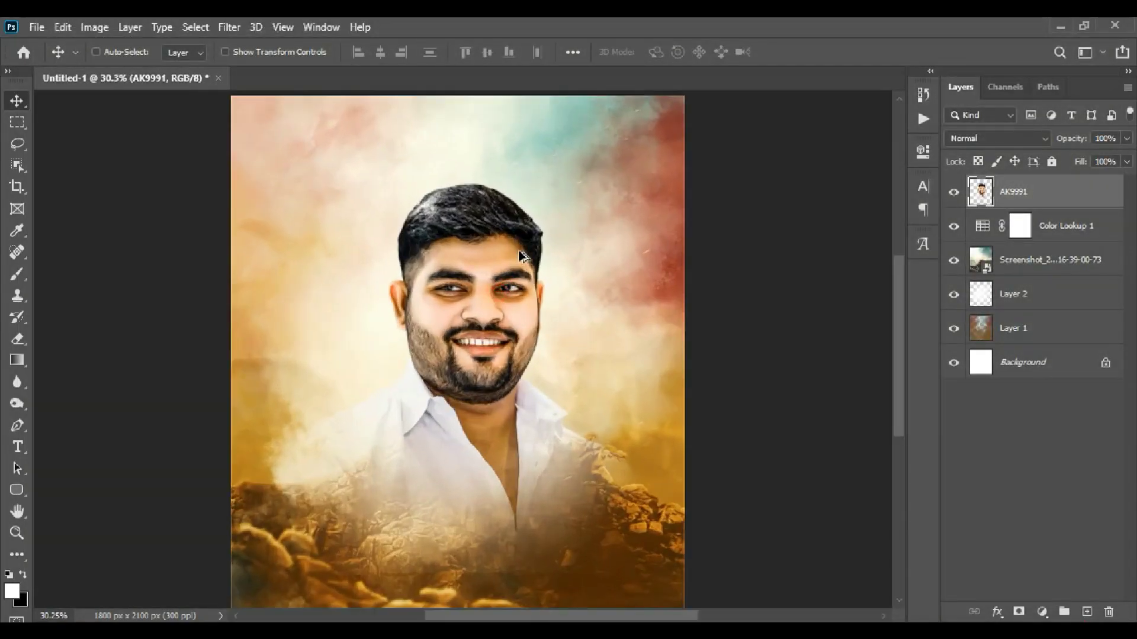
pyautogui.moveTo(498, 318)
pyautogui.mouseDown()
pyautogui.moveTo(497, 344)
pyautogui.moveTo(509, 296)
pyautogui.mouseUp()
pyautogui.hotkey('ctrl', '-')
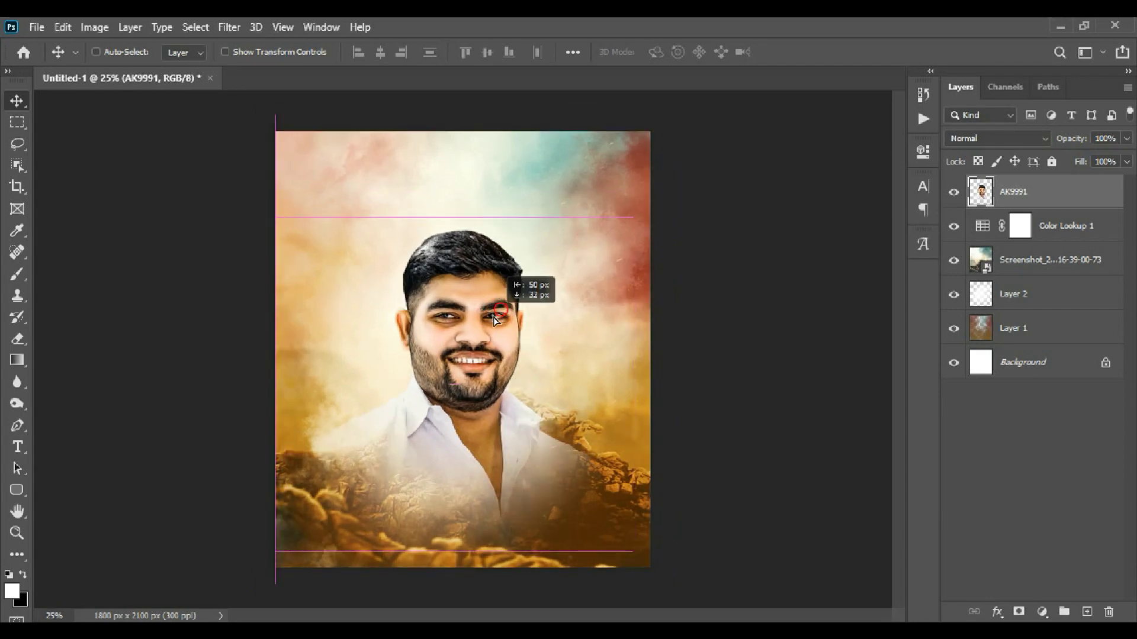
pyautogui.scroll(2, 614, 331)
pyautogui.moveTo(471, 184); pyautogui.dragTo(480, 240)
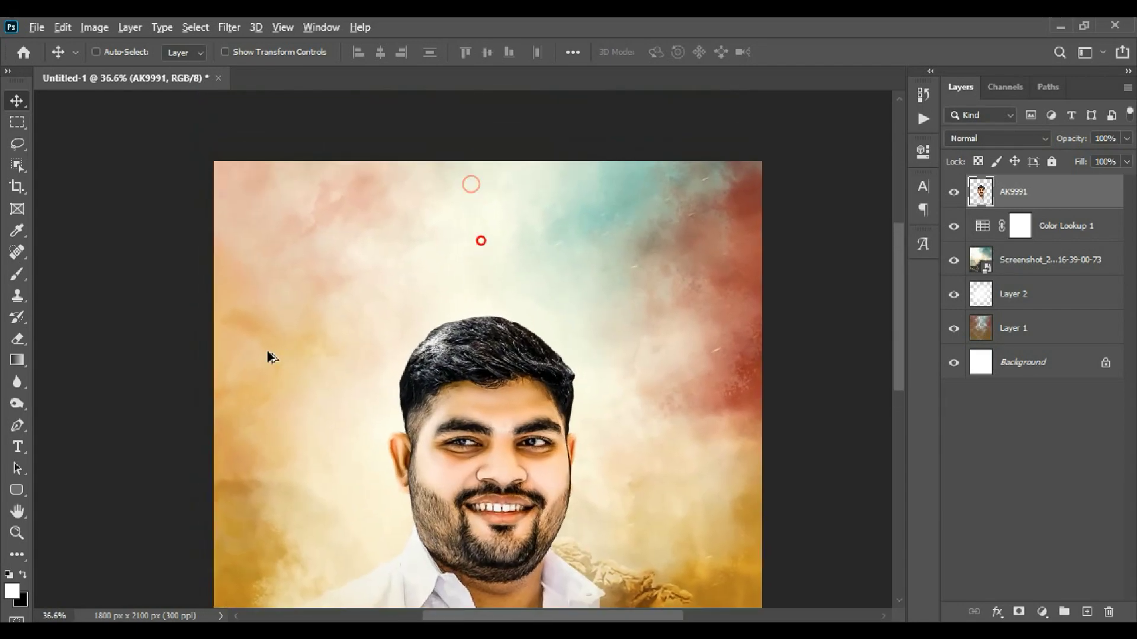
pyautogui.scroll(-1, 363, 325)
pyautogui.scroll(-1, 770, 370)
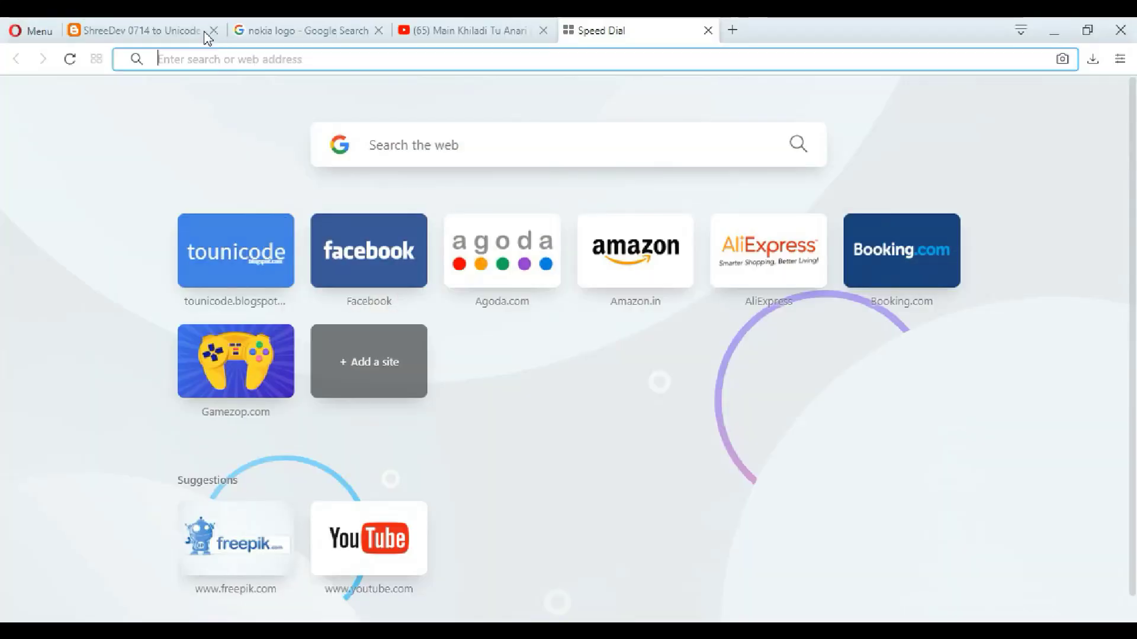
# Type 'pailvaan' as Marathi पैलवान and convert it to Shree Dev 0714
pyautogui.click(142, 30)
pyautogui.click(468, 31)
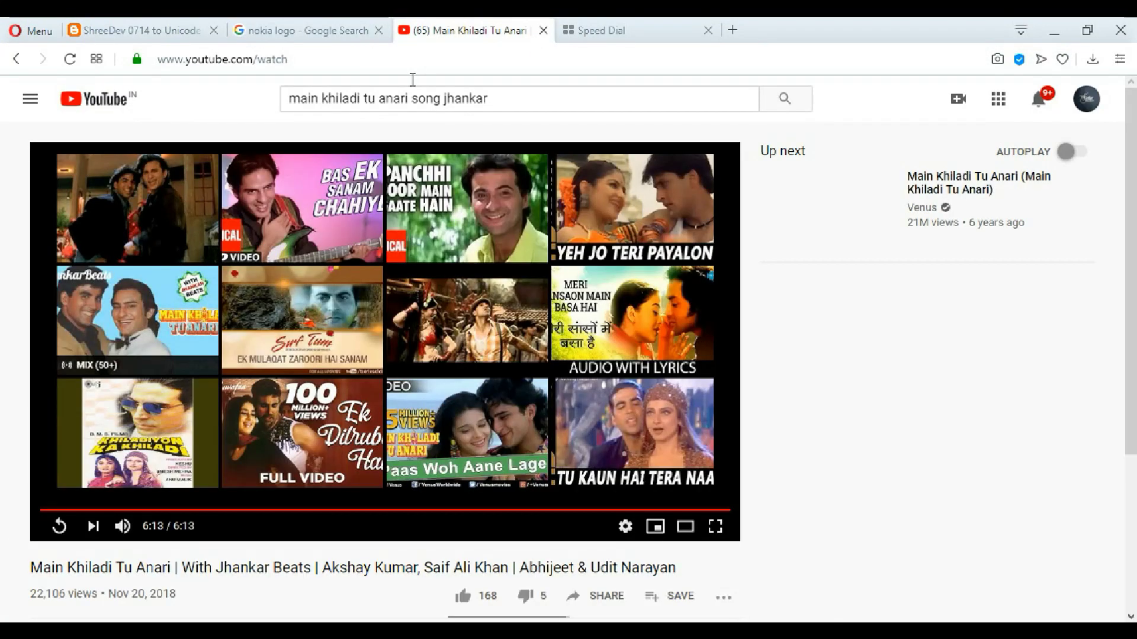
pyautogui.click(185, 31)
pyautogui.click(312, 412)
pyautogui.hotkey('ctrl', 'a')
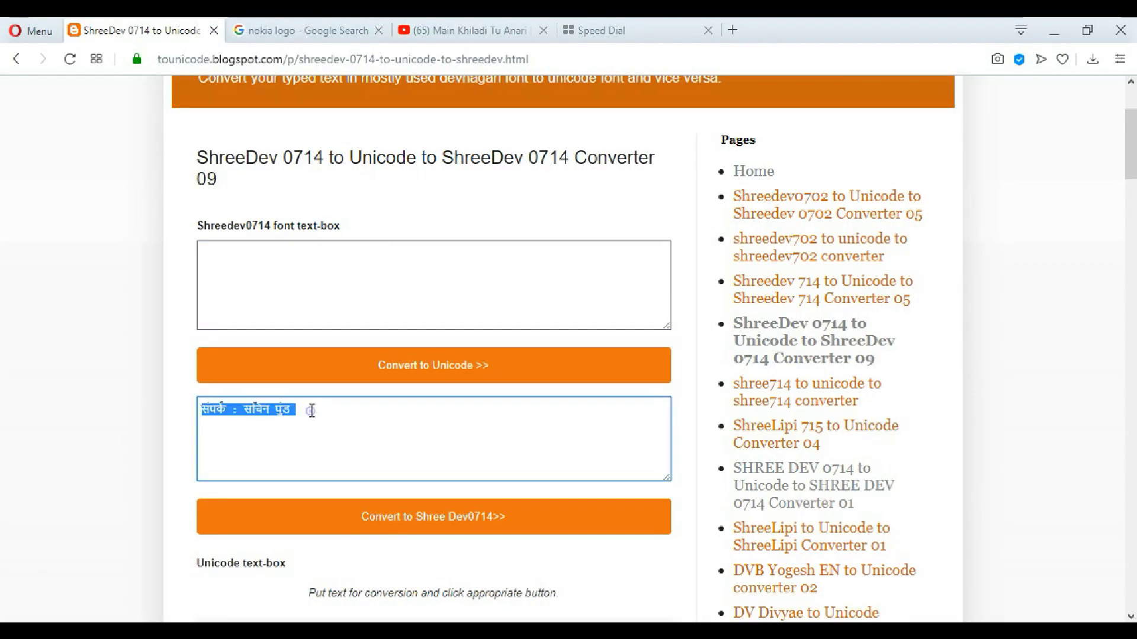
pyautogui.write('pail')
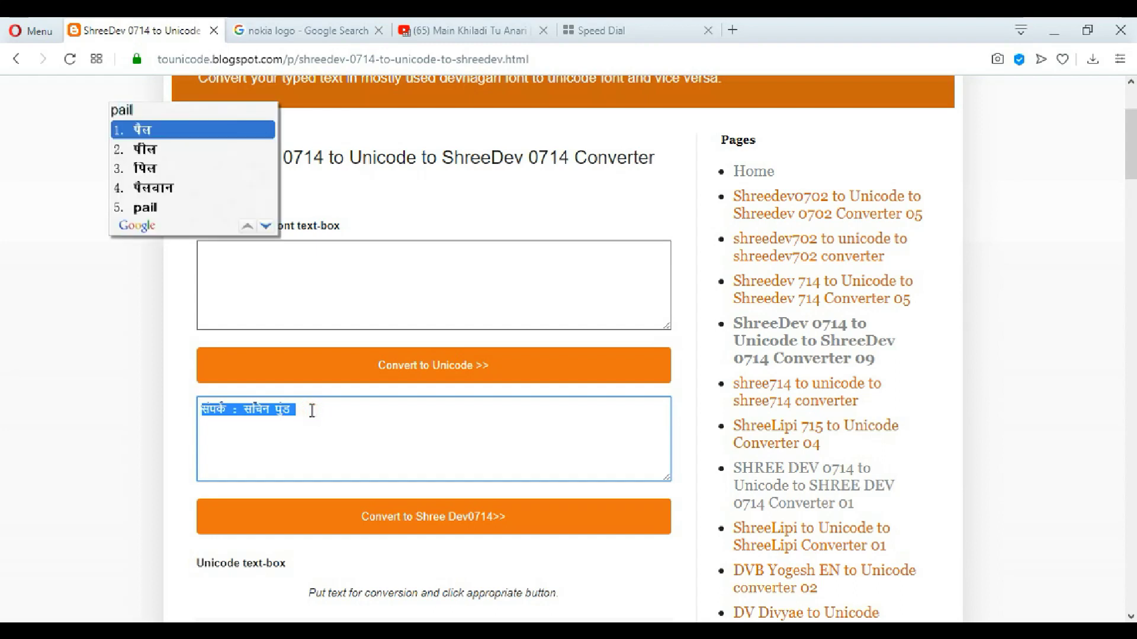
pyautogui.write('vaan')
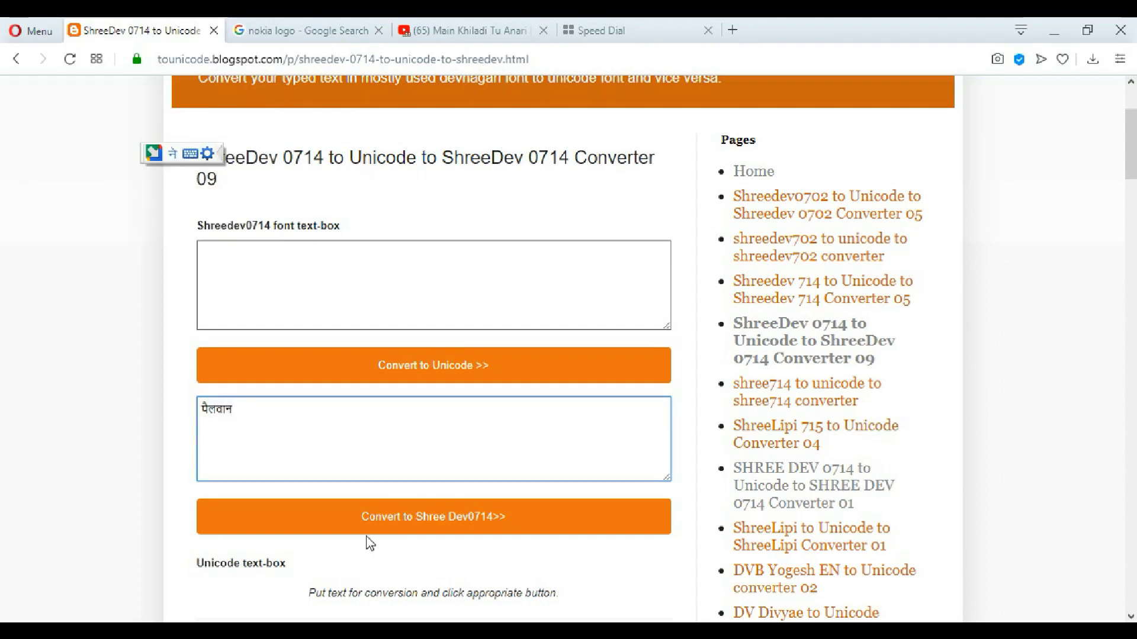
pyautogui.click(375, 523)
# Cut the converted ShreeDev text and minimize the browser back to Photoshop
pyautogui.click(265, 300)
pyautogui.hotkey('ctrl', 'a')
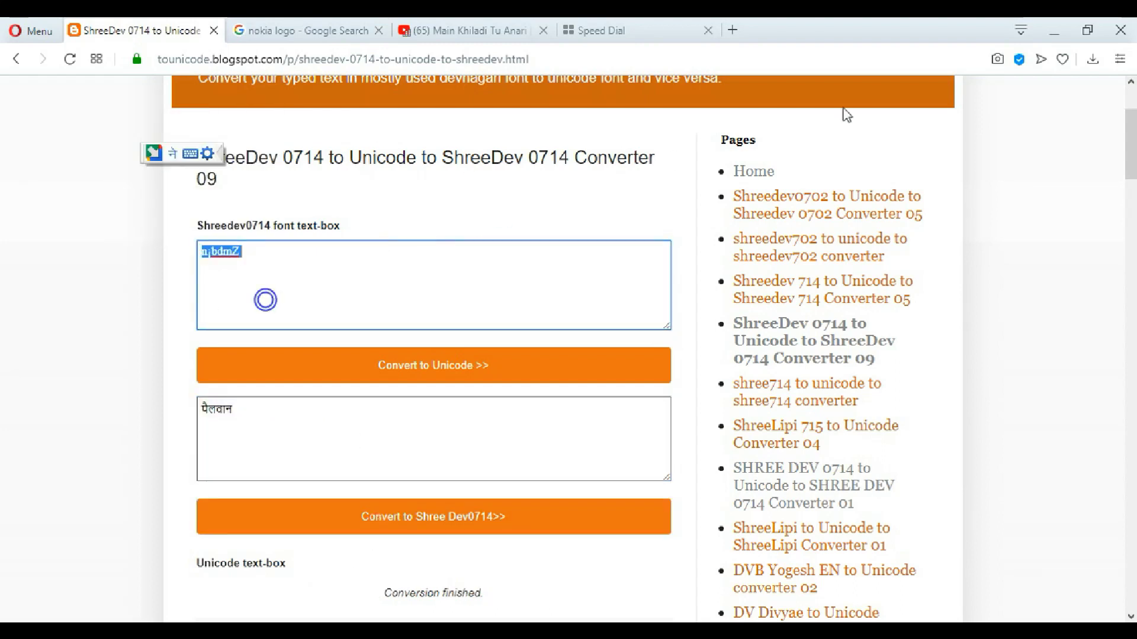
pyautogui.hotkey('ctrl', 'x')
pyautogui.click(1061, 33)
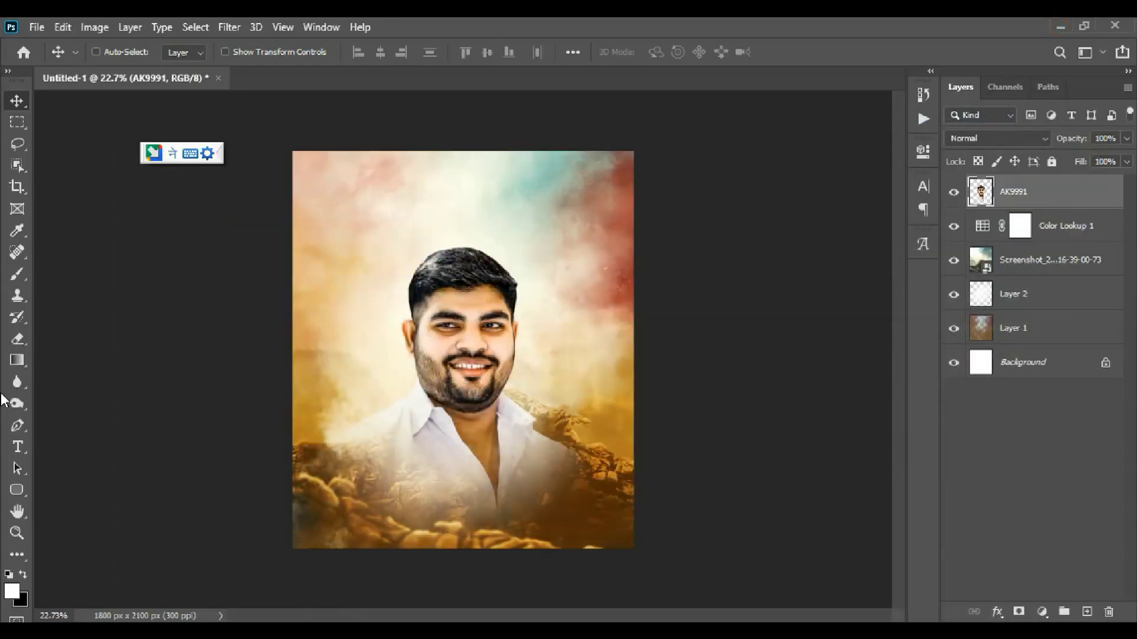
# Add a new headline text layer near the top at 58.38 pt with tracking 0
pyautogui.click(18, 450)
pyautogui.click(322, 218)
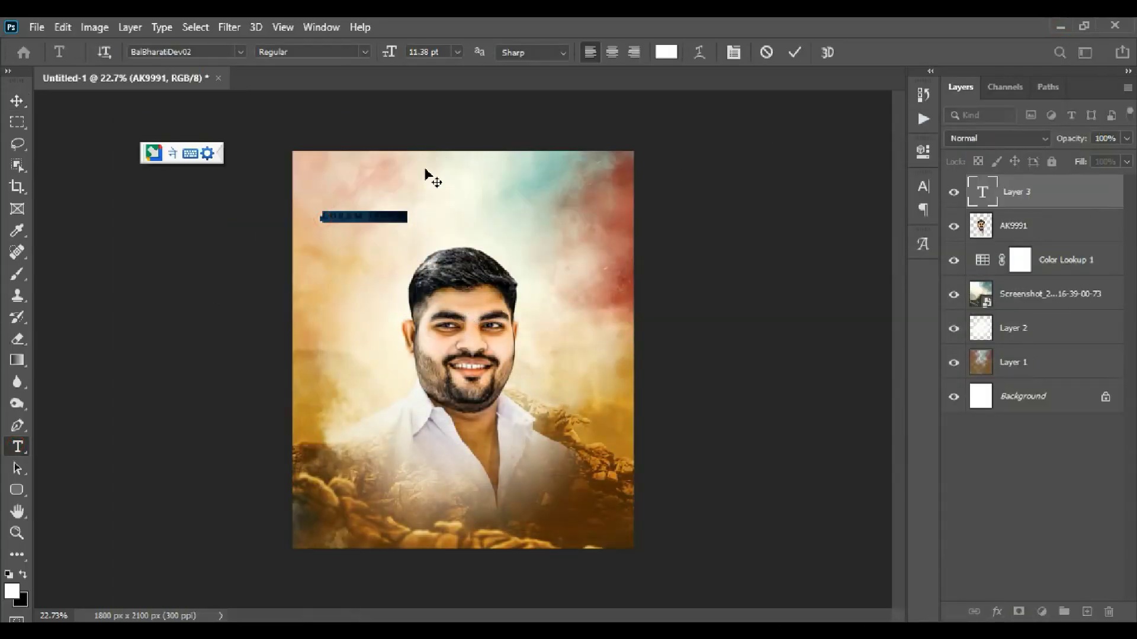
pyautogui.moveTo(396, 55); pyautogui.dragTo(438, 58)
pyautogui.click(732, 54)
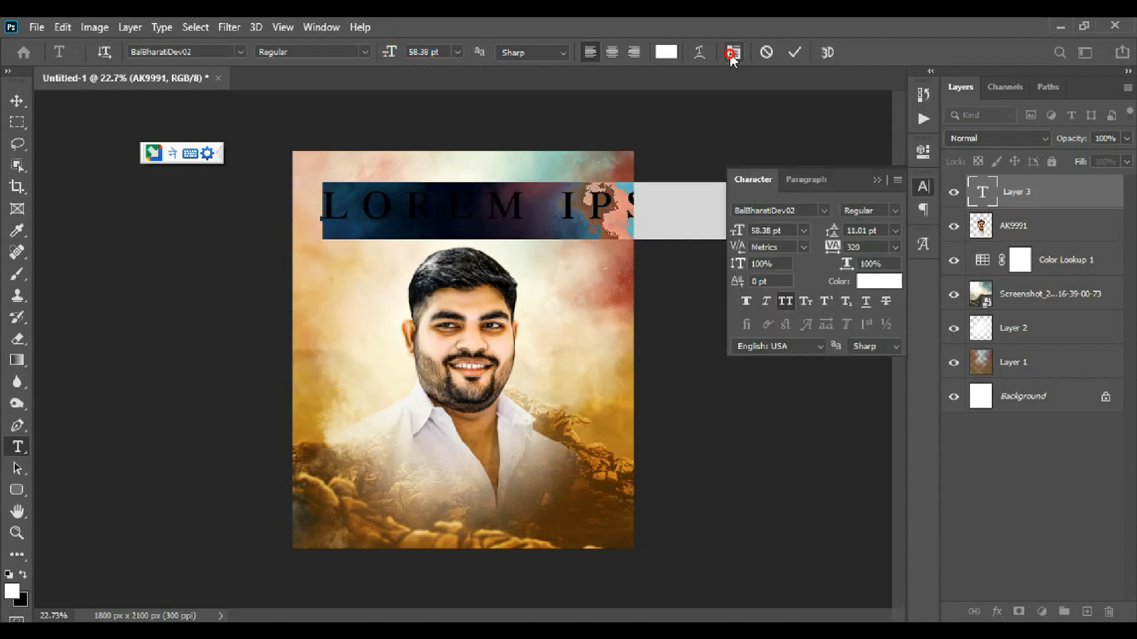
pyautogui.click(896, 247)
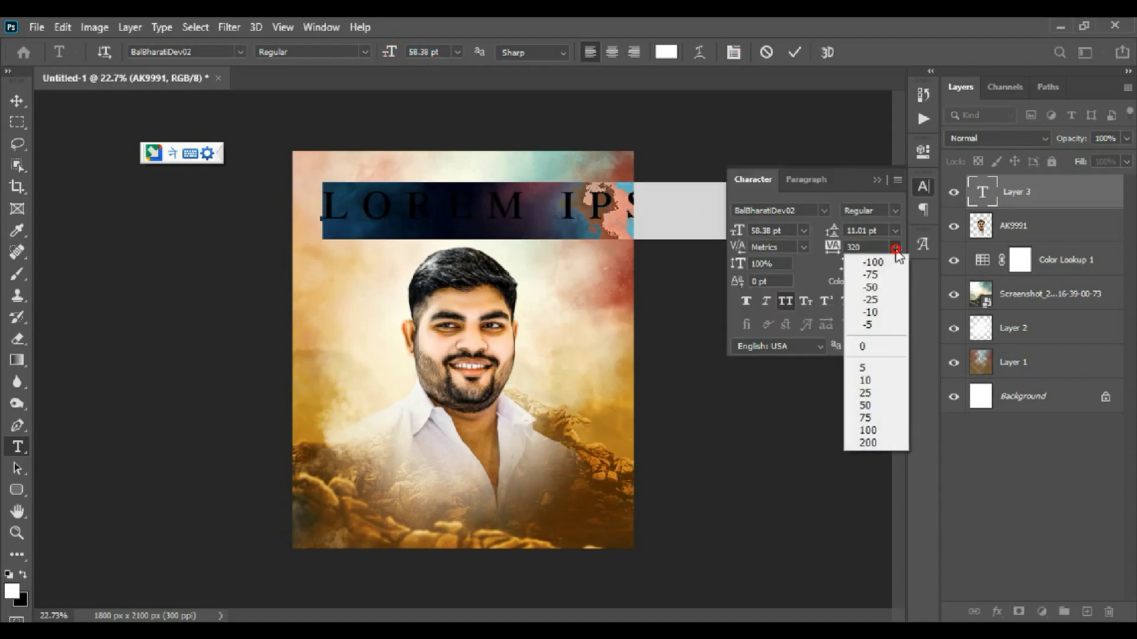
pyautogui.click(868, 343)
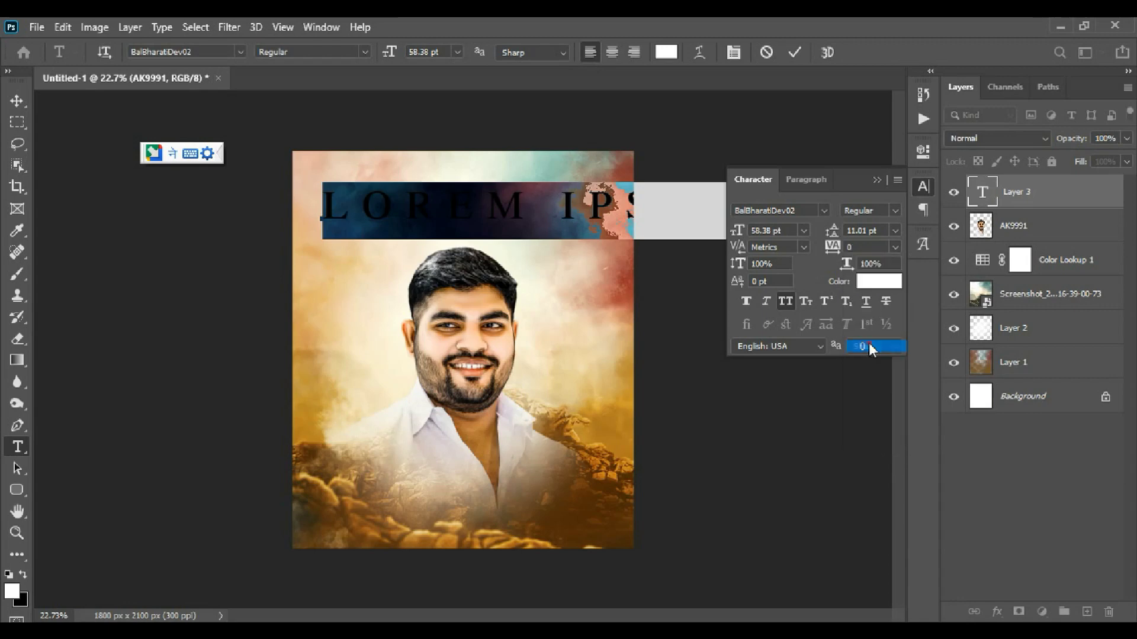
# Apply the SHREE-DEV7-4956 font to the headline
pyautogui.click(243, 54)
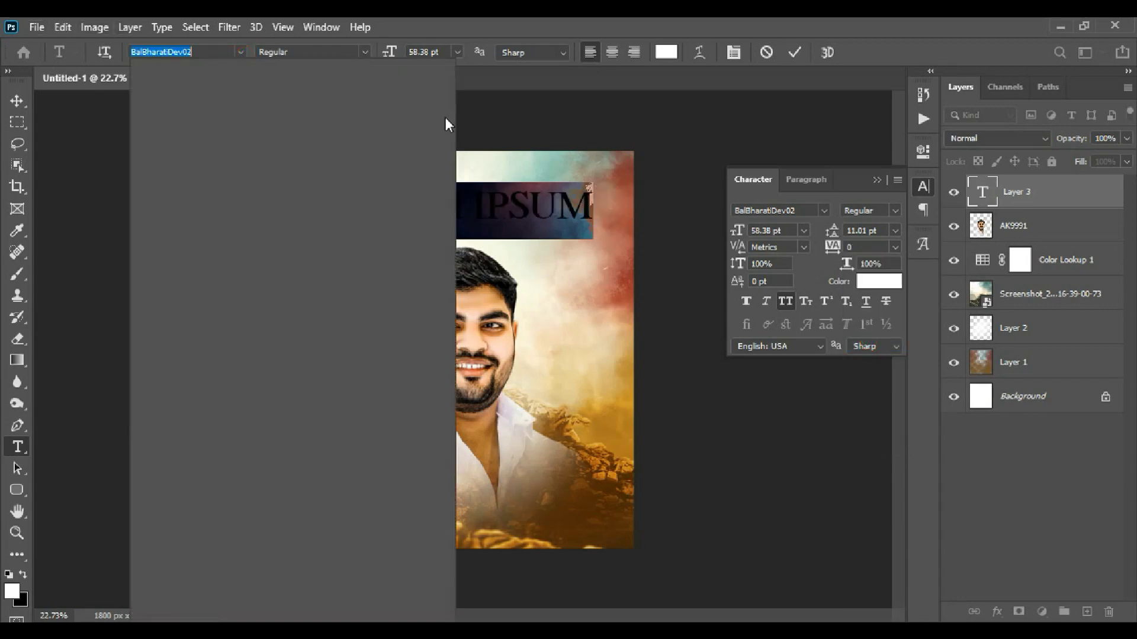
pyautogui.press('Up')
pyautogui.press('Up')
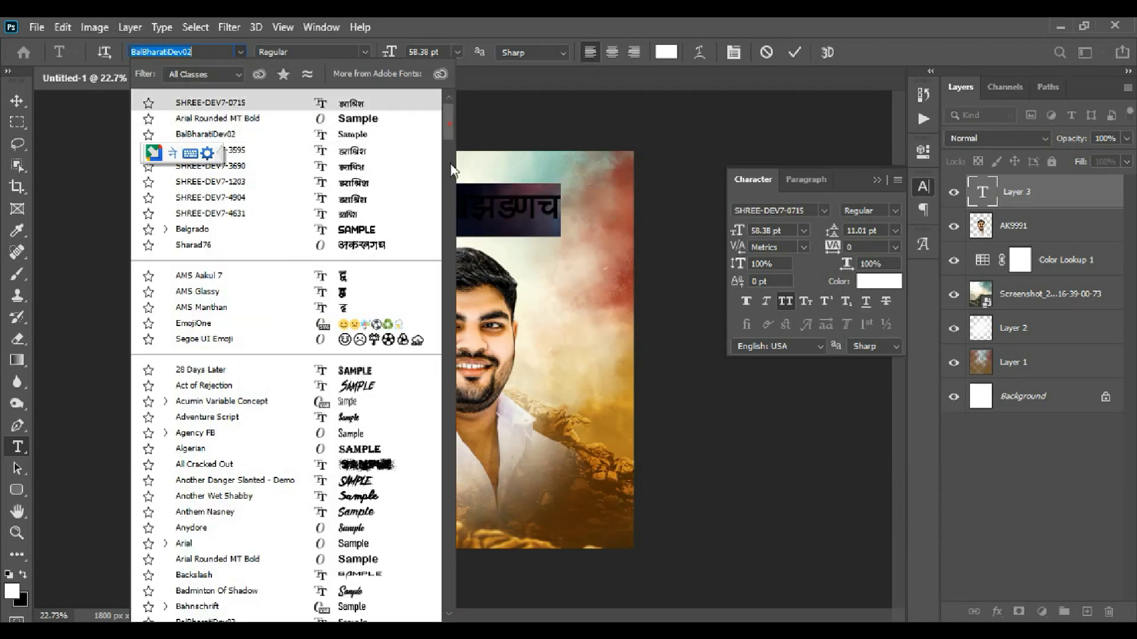
pyautogui.moveTo(450, 170); pyautogui.dragTo(449, 539)
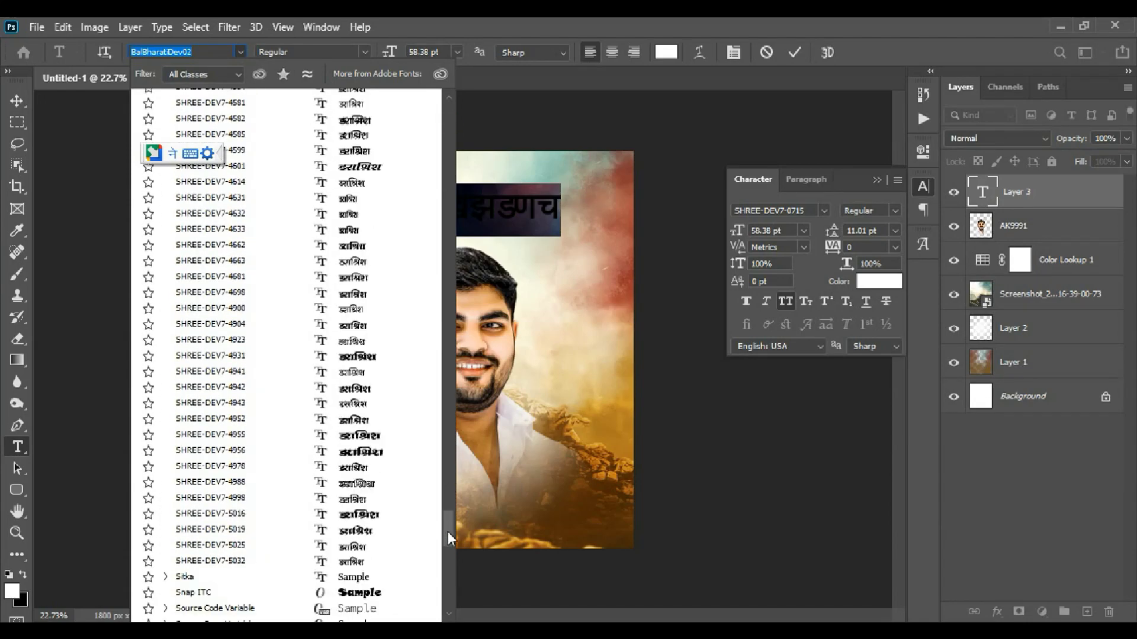
pyautogui.moveTo(449, 539); pyautogui.dragTo(449, 512)
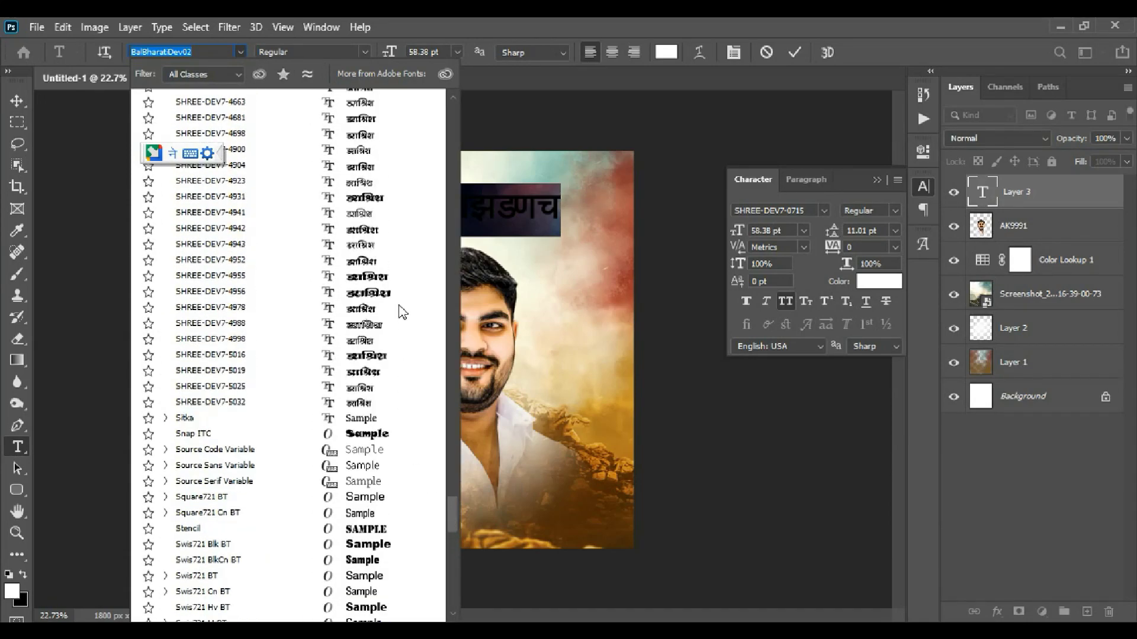
pyautogui.click(399, 289)
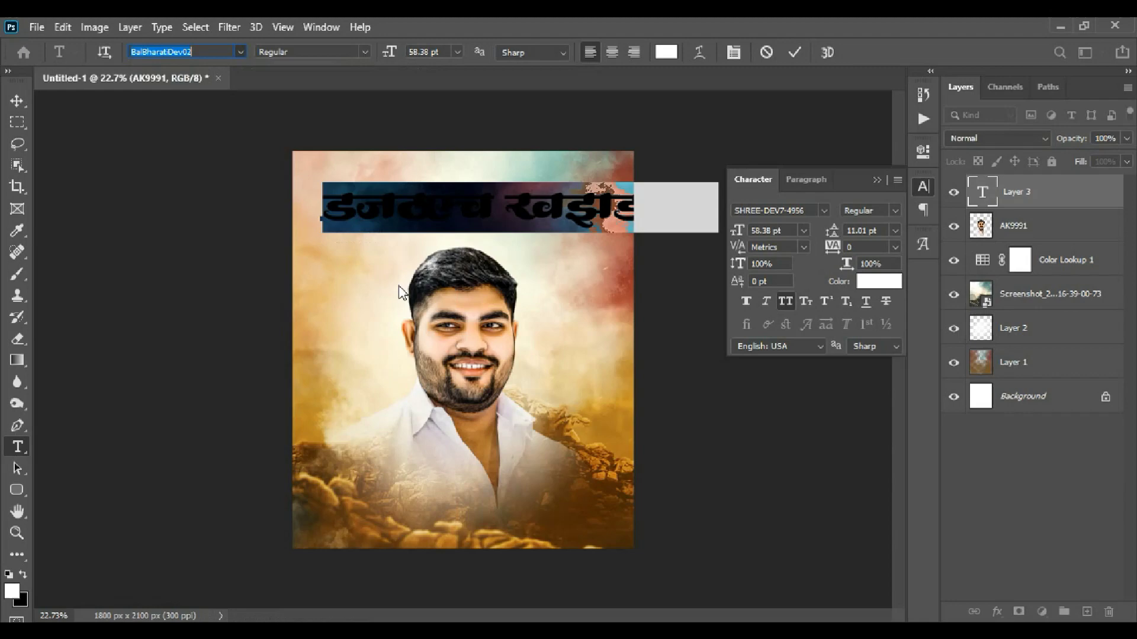
pyautogui.click(507, 225)
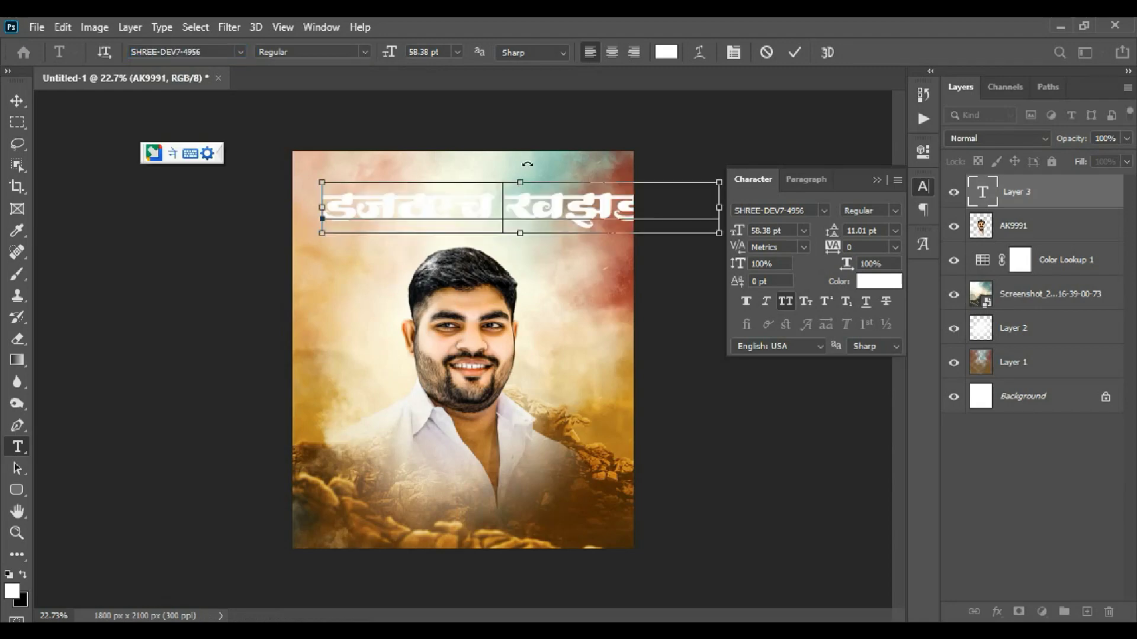
# Select the headline text and cut the reconverted Marathi word from the browser converter
pyautogui.doubleClick(376, 207)
pyautogui.click(376, 209)
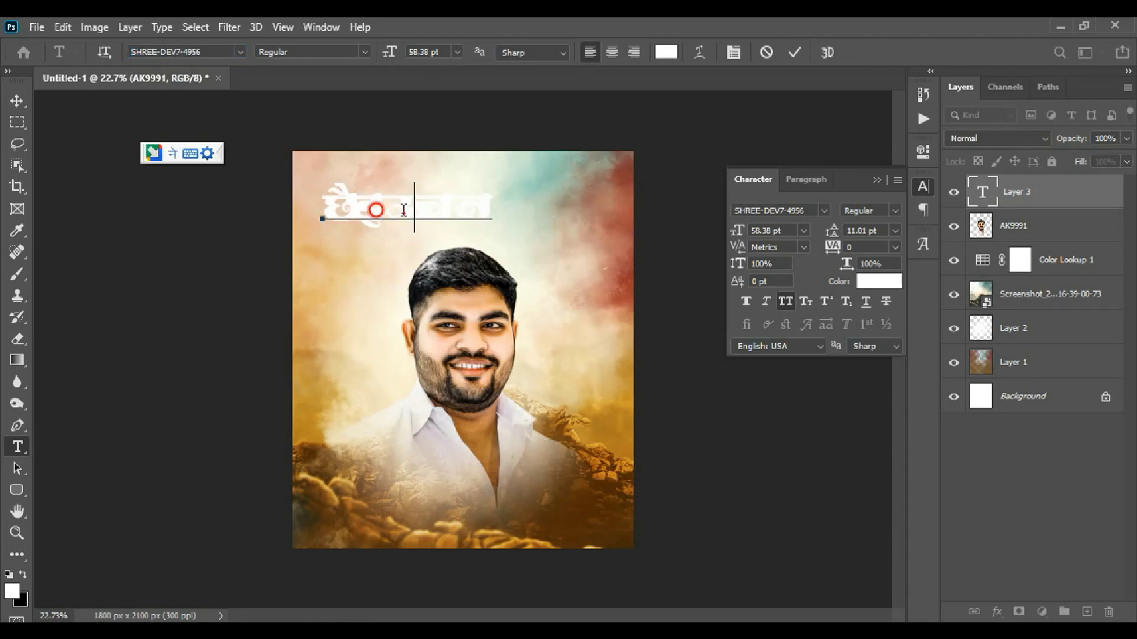
pyautogui.doubleClick(404, 209)
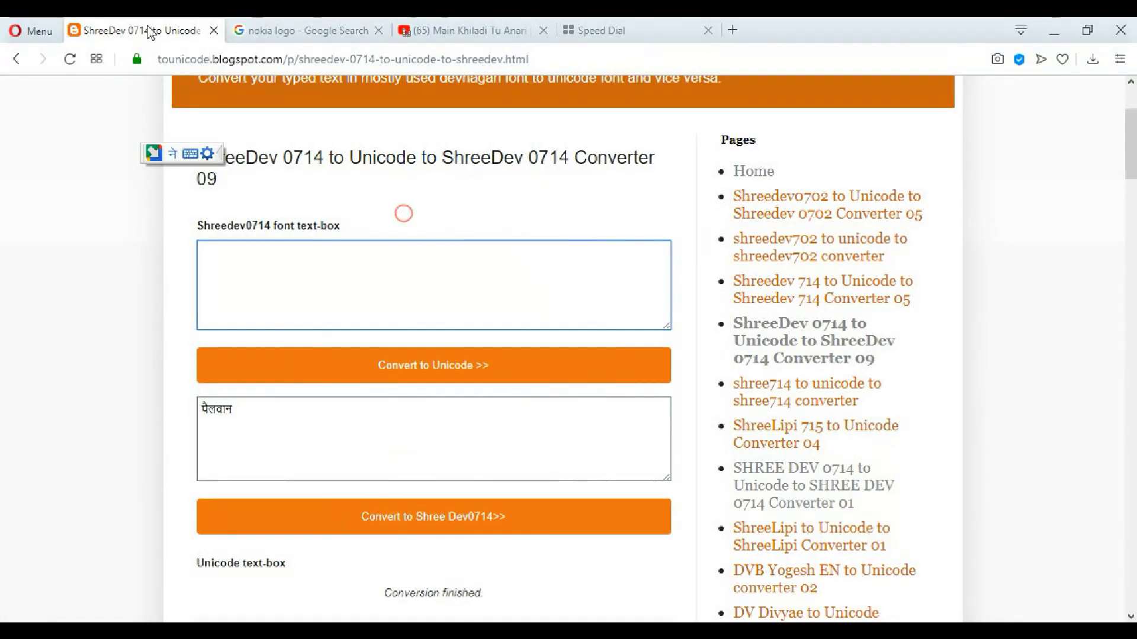
pyautogui.click(353, 522)
pyautogui.tripleClick(270, 251)
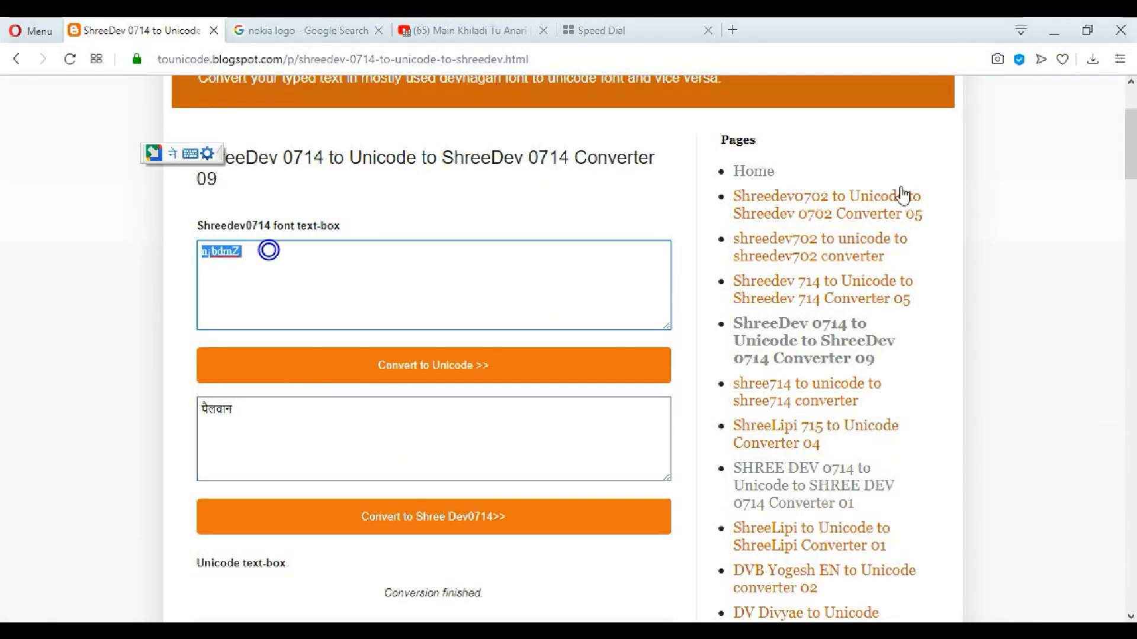
pyautogui.hotkey('ctrl', 'x')
pyautogui.click(1054, 30)
# Paste the converted पैलवान word into the headline and turn off all caps
pyautogui.hotkey('ctrl', 'v')
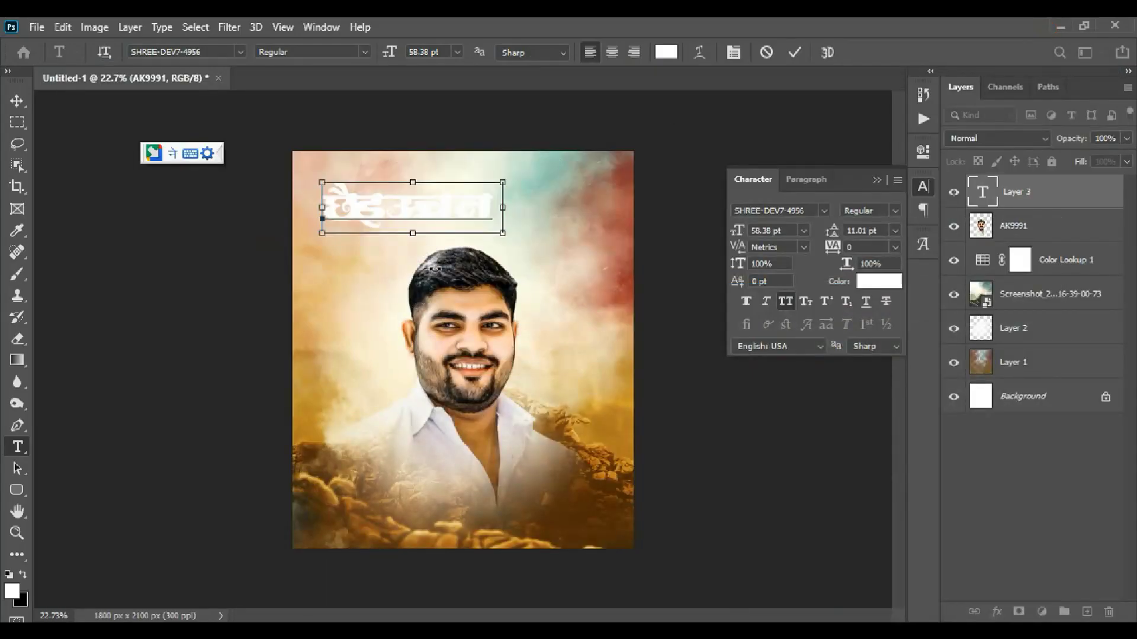
pyautogui.doubleClick(413, 206)
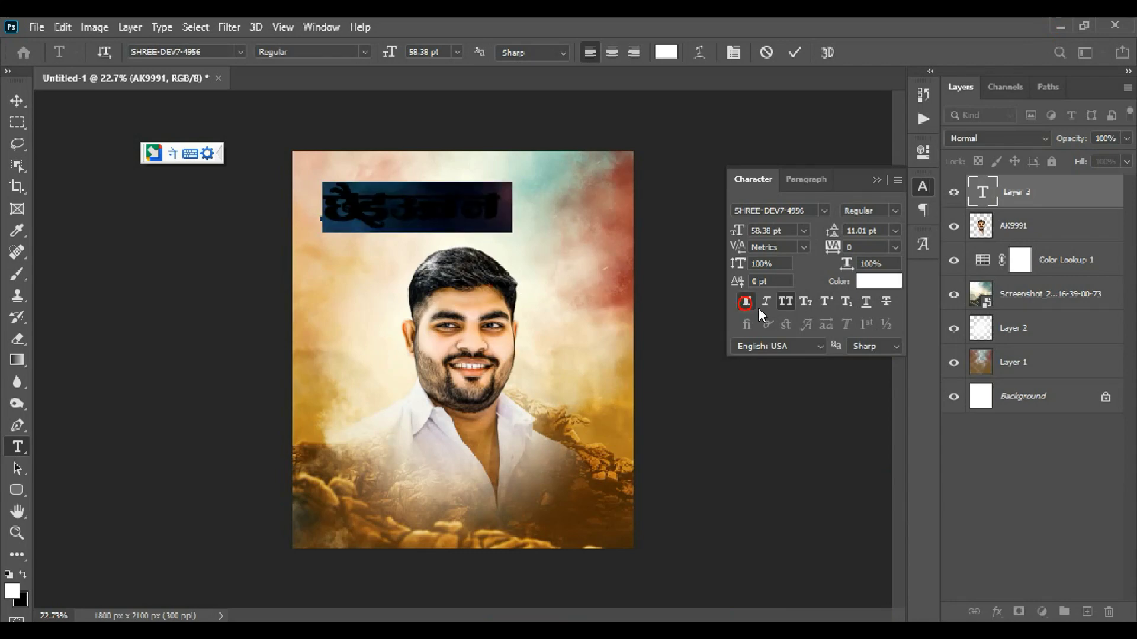
pyautogui.click(786, 302)
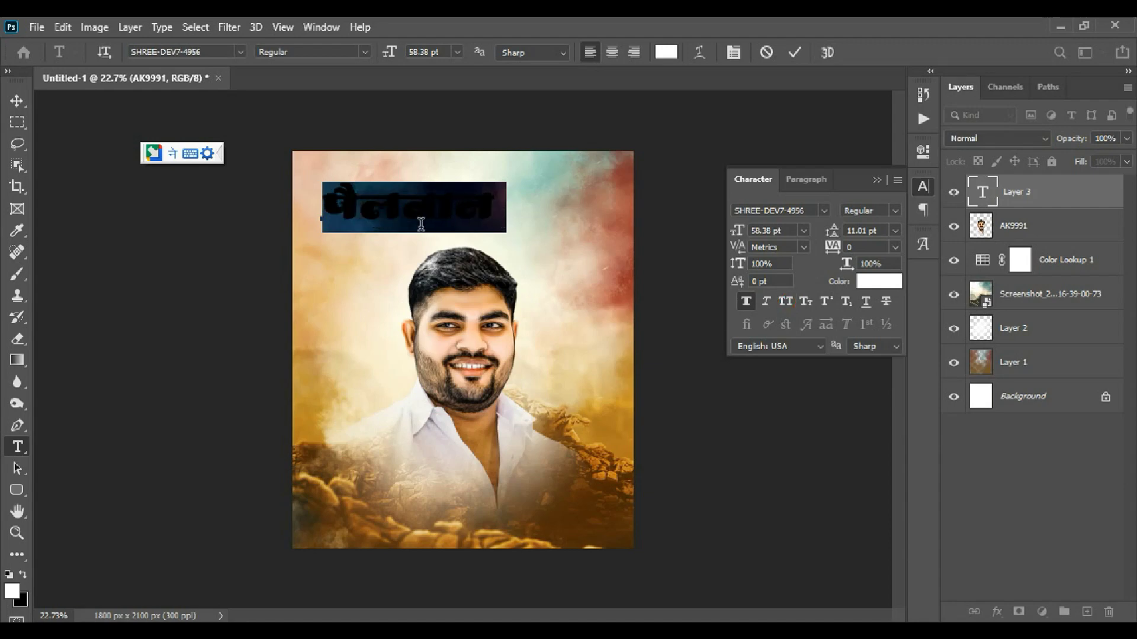
pyautogui.click(18, 102)
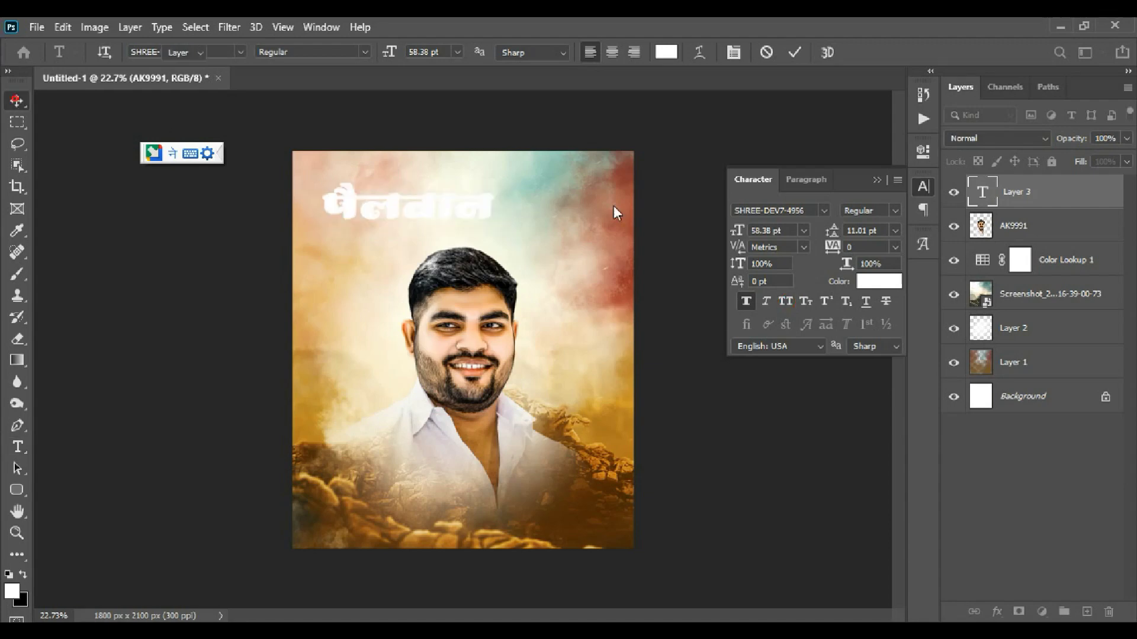
# Shift the headline right and enlarge it to about 128%
pyautogui.moveTo(436, 220)
pyautogui.mouseDown()
pyautogui.moveTo(468, 215)
pyautogui.moveTo(444, 168)
pyautogui.mouseUp()
pyautogui.hotkey('ctrl', 't')
pyautogui.press('Return')
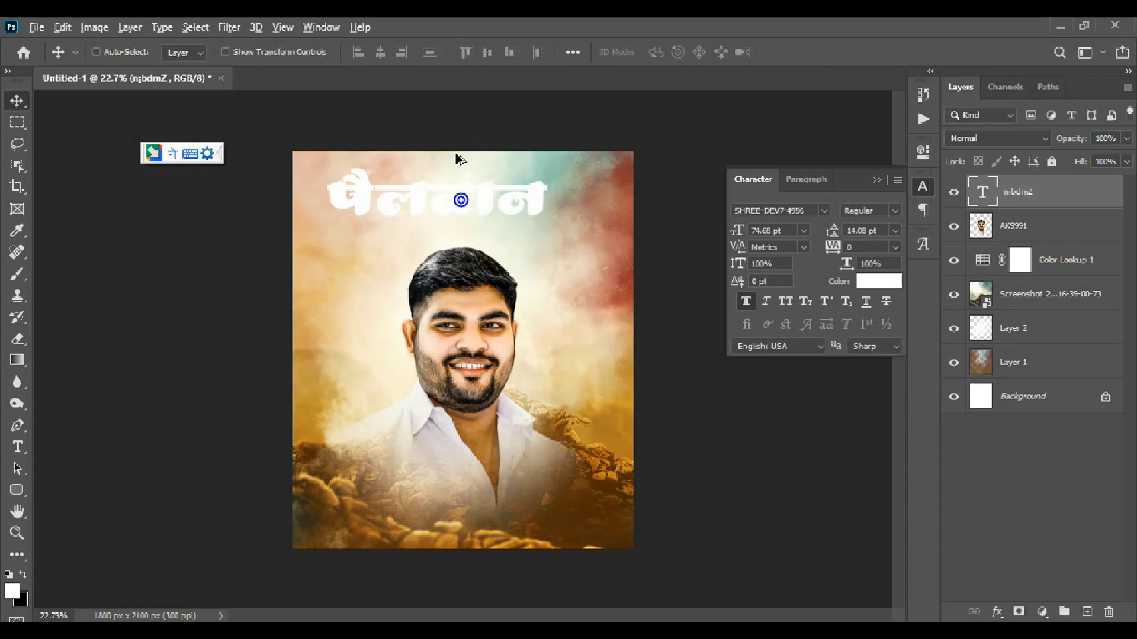
pyautogui.scroll(3, 459, 195)
pyautogui.scroll(-3, 470, 292)
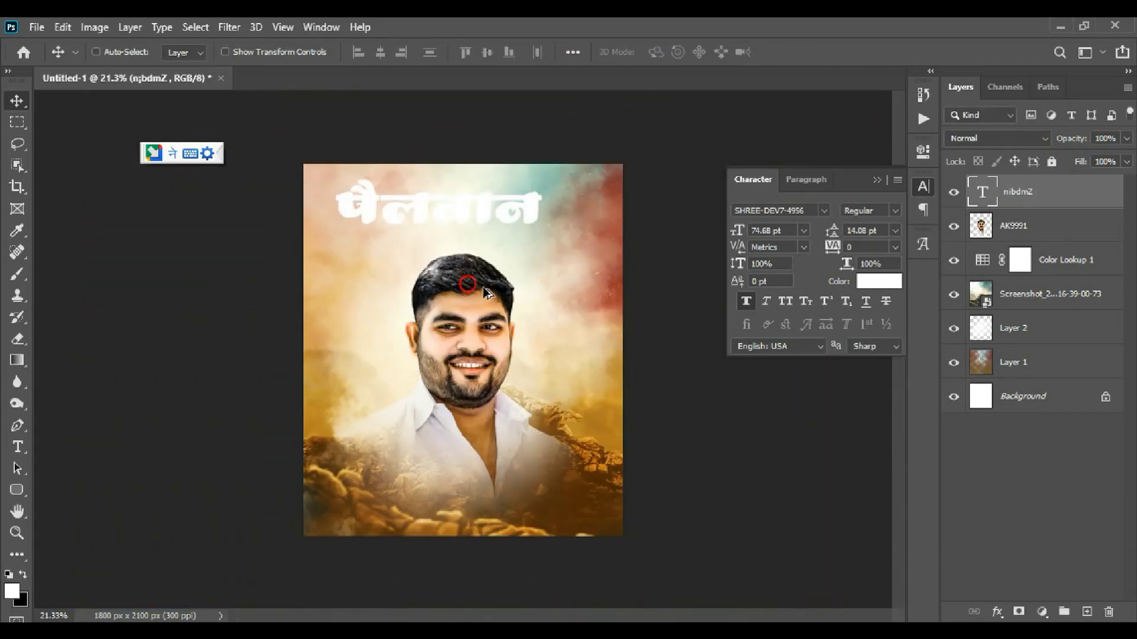
# Change the headline font to SHREE-DEV7-4955
pyautogui.press('t')
pyautogui.doubleClick(468, 213)
pyautogui.click(238, 52)
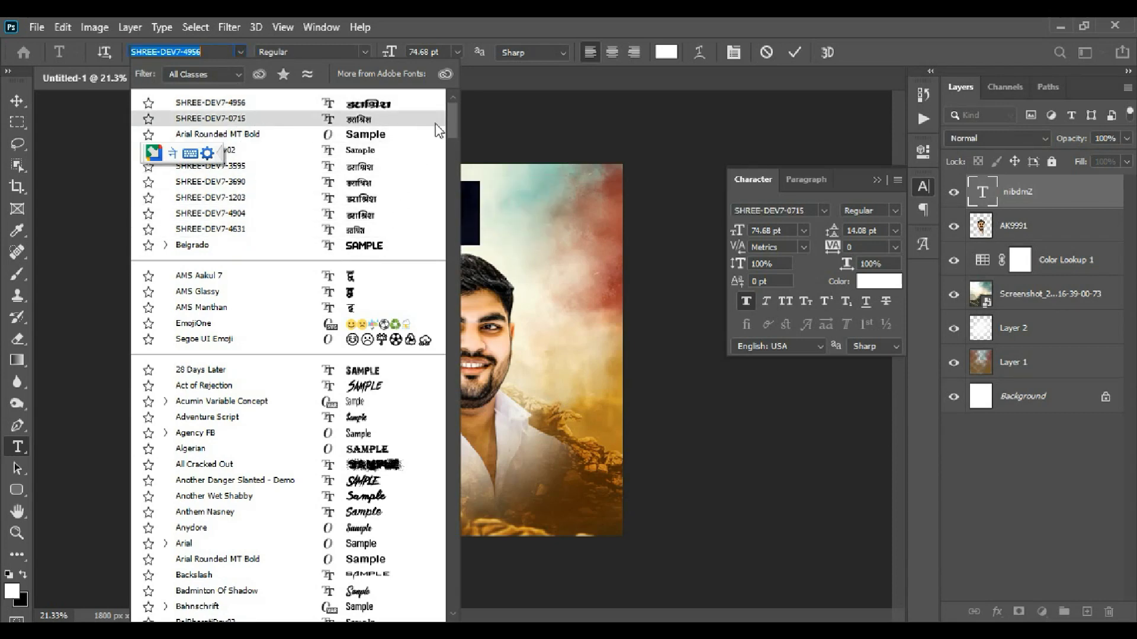
pyautogui.moveTo(453, 121); pyautogui.dragTo(453, 517)
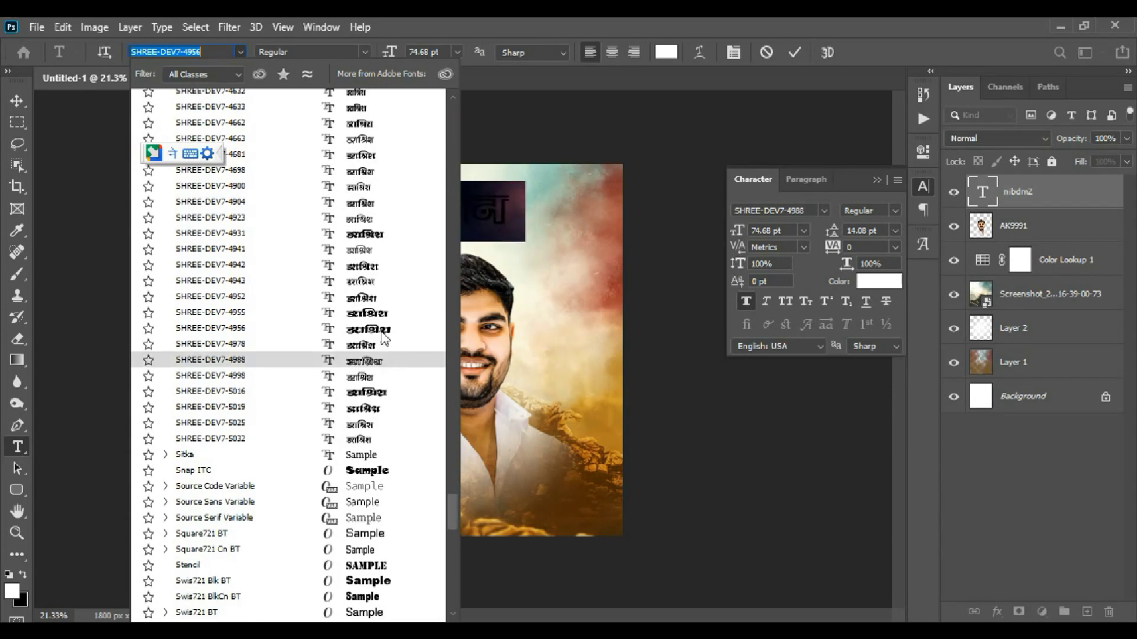
pyautogui.click(383, 314)
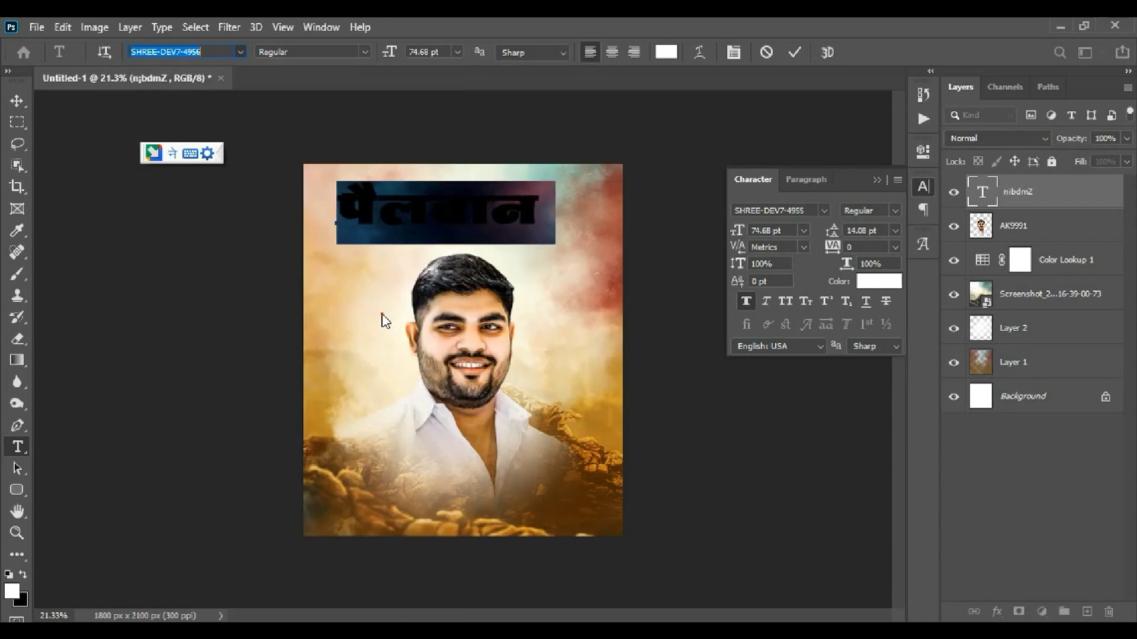
pyautogui.click(13, 103)
# Narrow the headline to about 95% width and lower it about 29 px above the portrait
pyautogui.hotkey('ctrl', 't')
pyautogui.moveTo(554, 210)
pyautogui.mouseDown()
pyautogui.moveTo(495, 188)
pyautogui.moveTo(497, 198)
pyautogui.mouseUp()
pyautogui.doubleClick(498, 198)
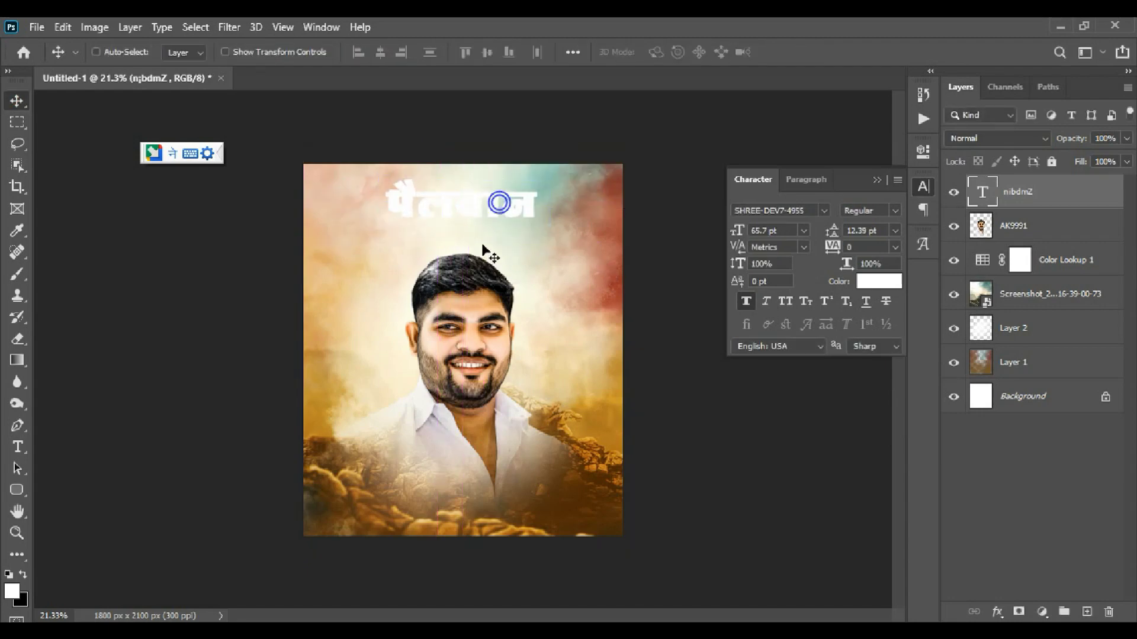
pyautogui.click(474, 328)
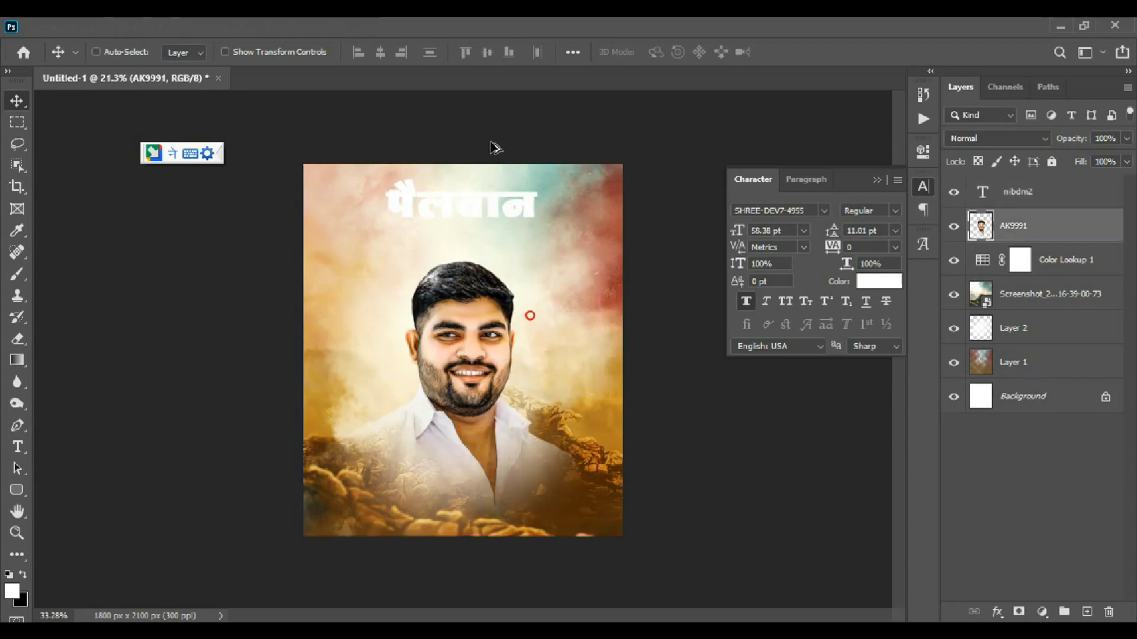
pyautogui.scroll(5, 493, 170)
pyautogui.moveTo(493, 170); pyautogui.dragTo(493, 256)
pyautogui.moveTo(467, 305); pyautogui.dragTo(468, 322)
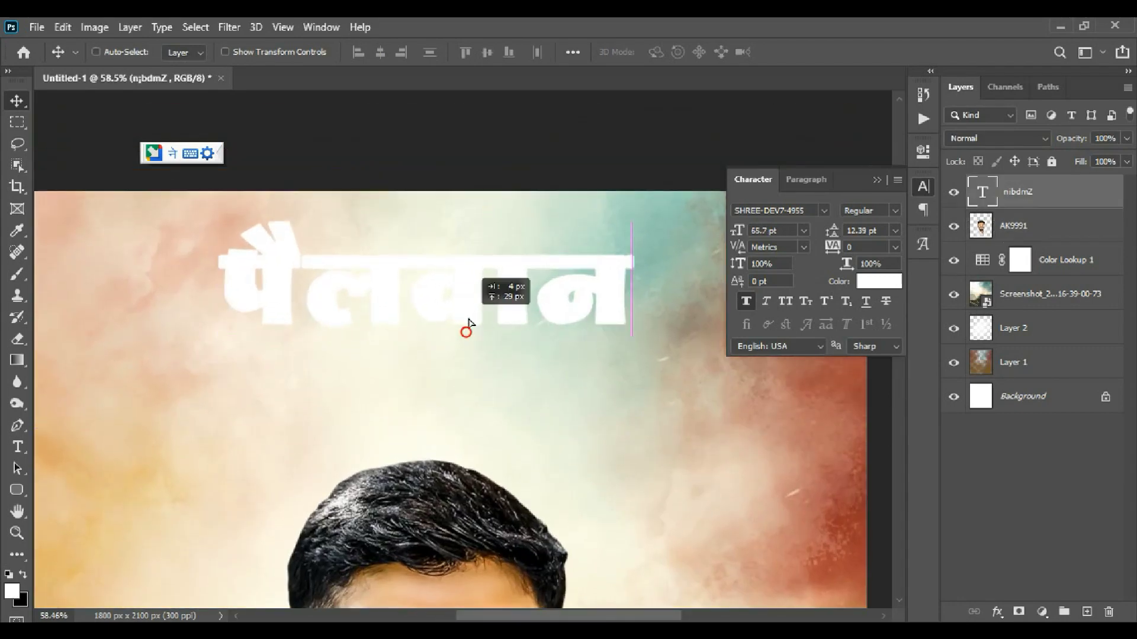
pyautogui.scroll(-3, 490, 287)
pyautogui.scroll(1, 491, 209)
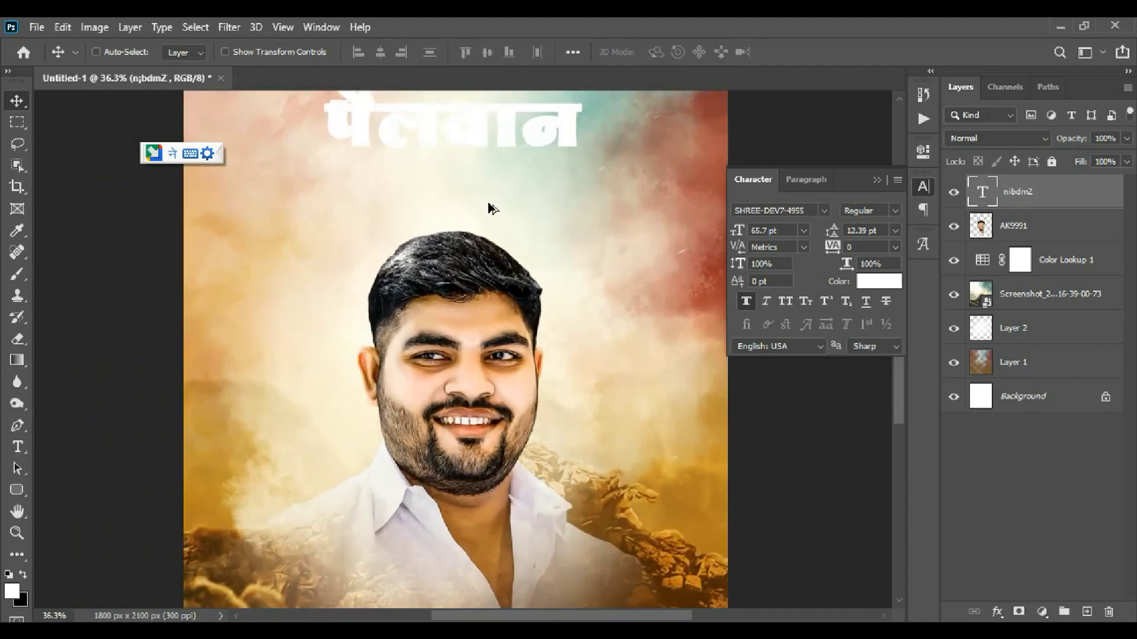
pyautogui.scroll(2, 486, 271)
pyautogui.scroll(-3, 487, 269)
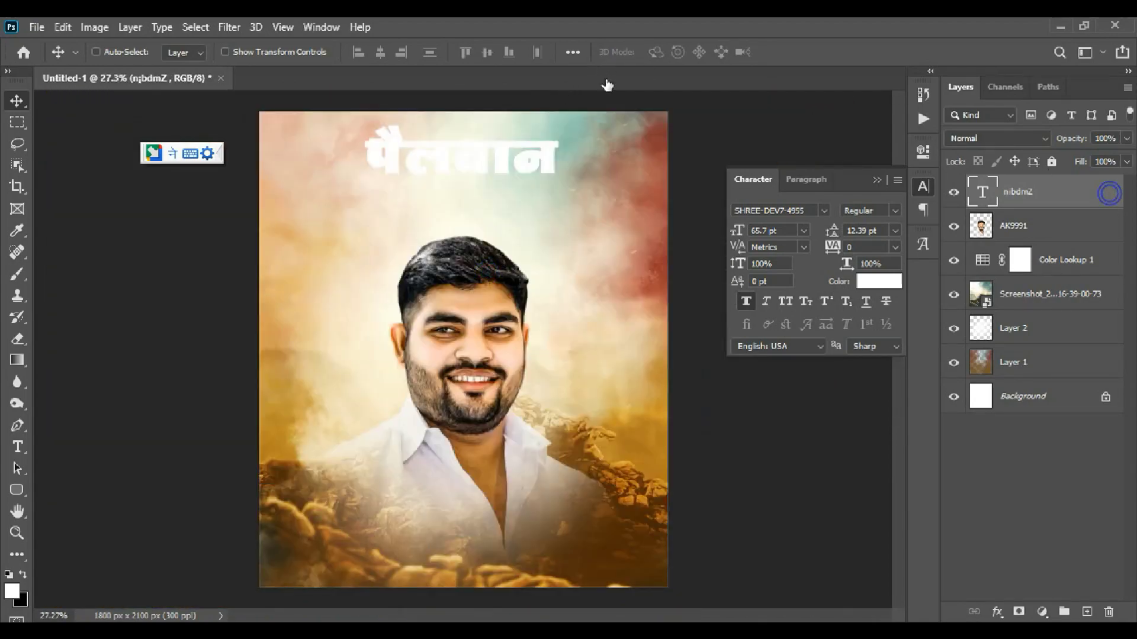
# Enable a Gradient Overlay on the headline layer and bring up its gradient colours
pyautogui.doubleClick(1109, 193)
pyautogui.moveTo(605, 83); pyautogui.dragTo(839, 38)
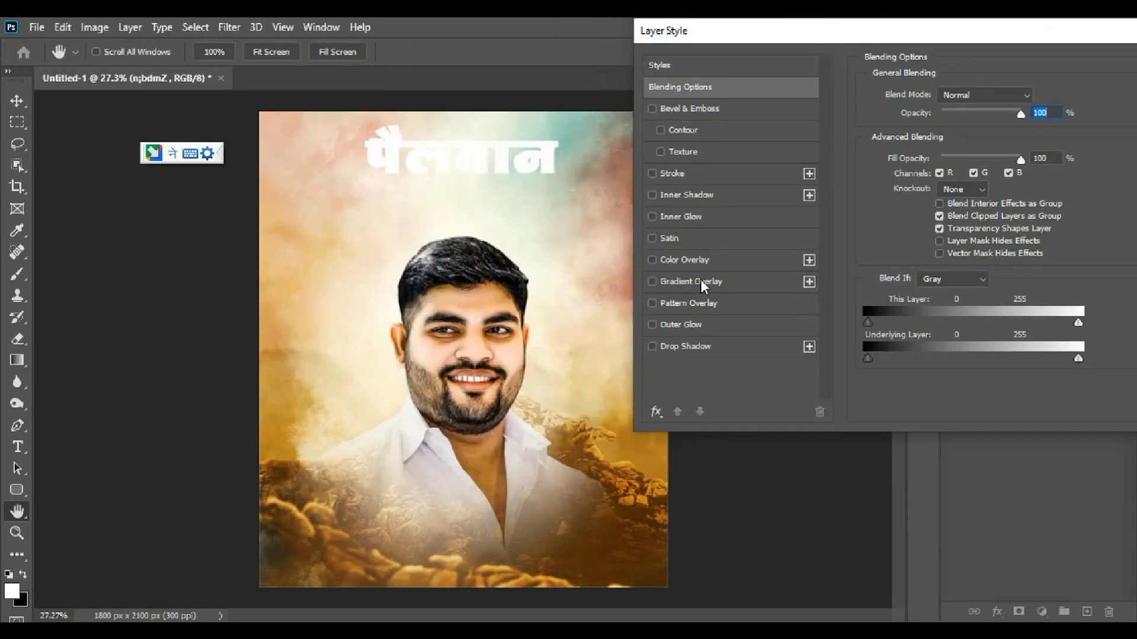
pyautogui.click(714, 282)
pyautogui.click(952, 134)
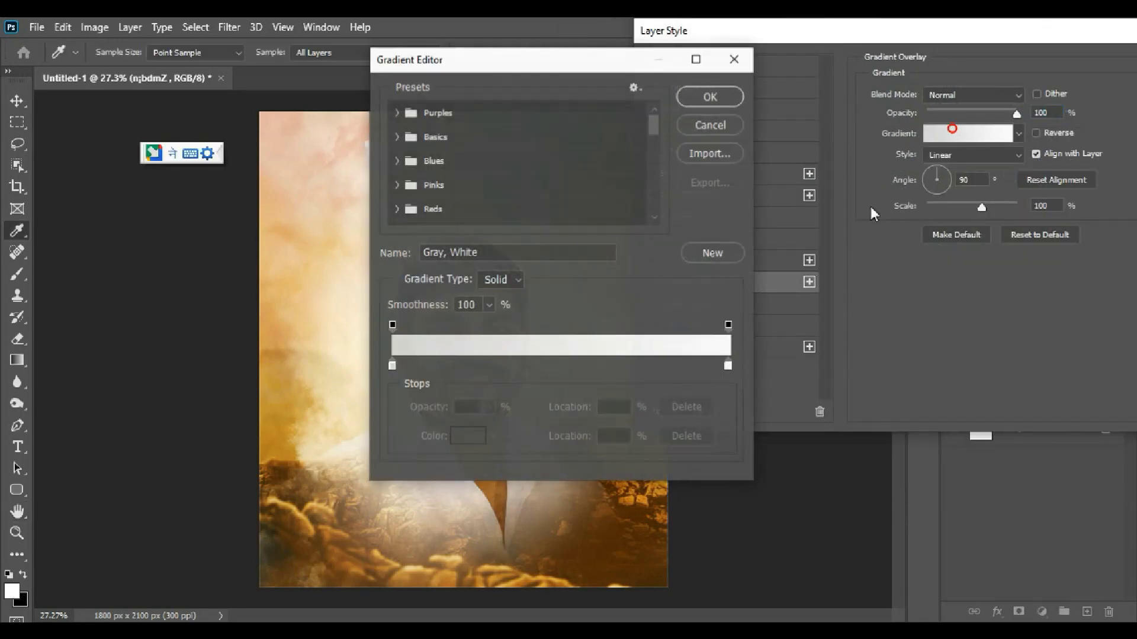
pyautogui.moveTo(514, 76)
pyautogui.mouseDown()
pyautogui.moveTo(924, 56)
pyautogui.moveTo(741, 112)
pyautogui.moveTo(187, 43)
pyautogui.moveTo(148, 50)
pyautogui.moveTo(737, 150)
pyautogui.mouseUp()
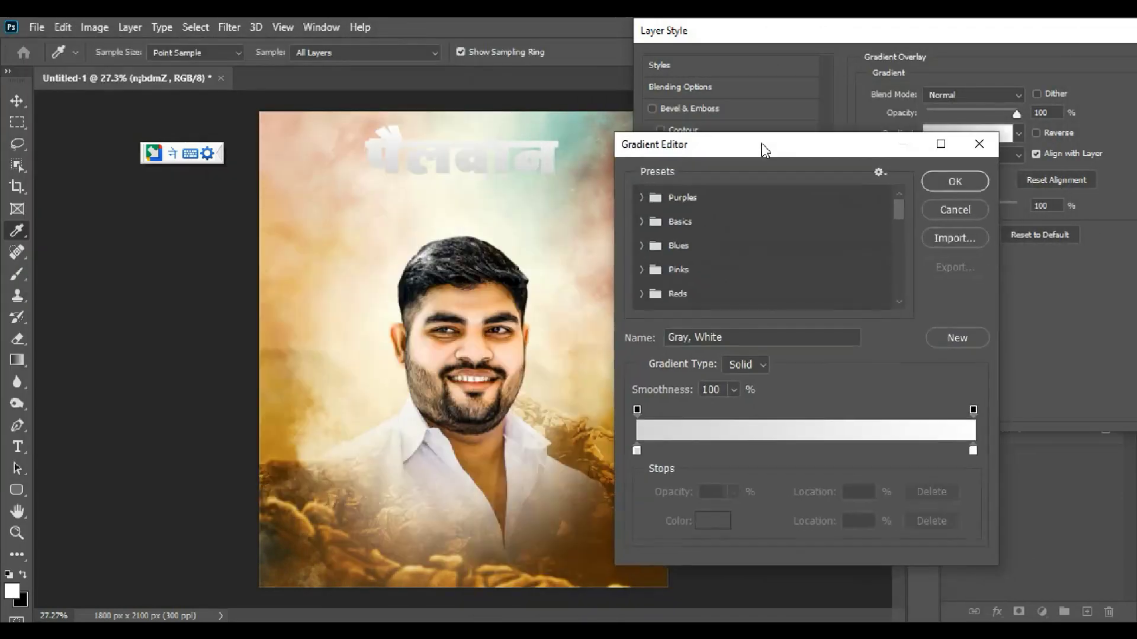
# Make the gradient's left stop a dark red
pyautogui.click(641, 452)
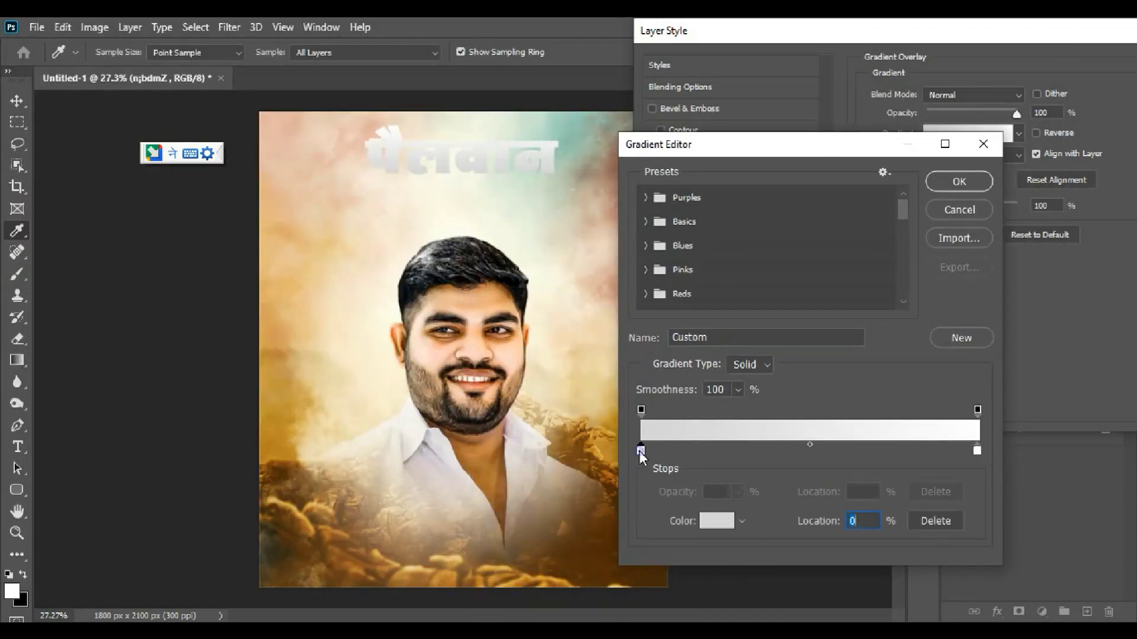
pyautogui.doubleClick(640, 451)
pyautogui.moveTo(757, 202); pyautogui.dragTo(832, 237)
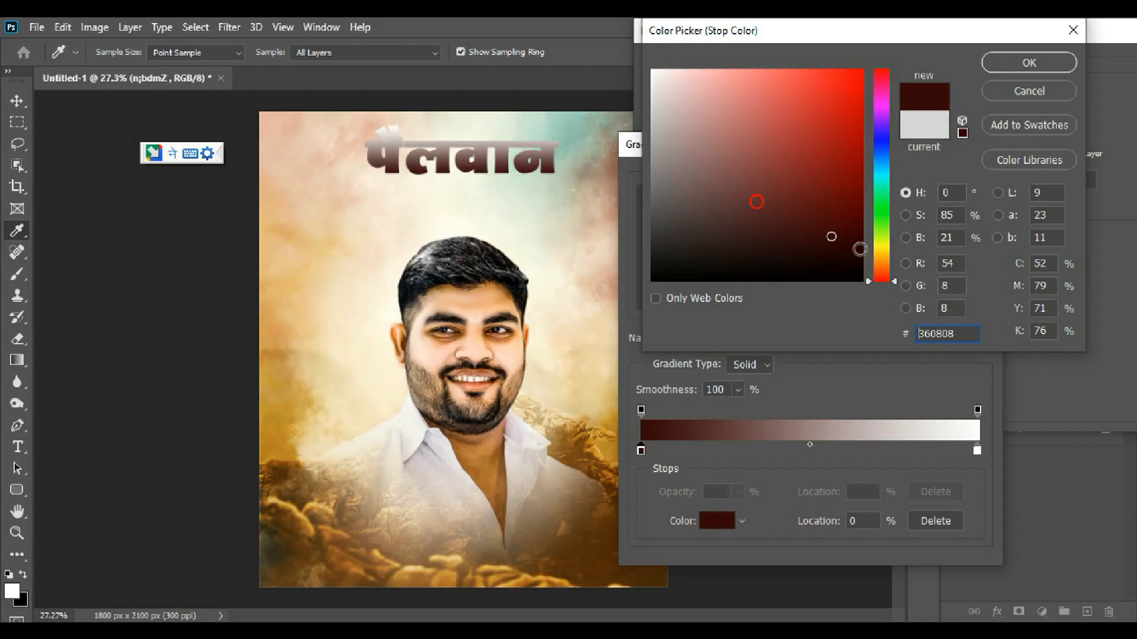
pyautogui.click(1004, 70)
# Set the gradient's right stop to red-orange ff5105
pyautogui.click(978, 451)
pyautogui.doubleClick(977, 451)
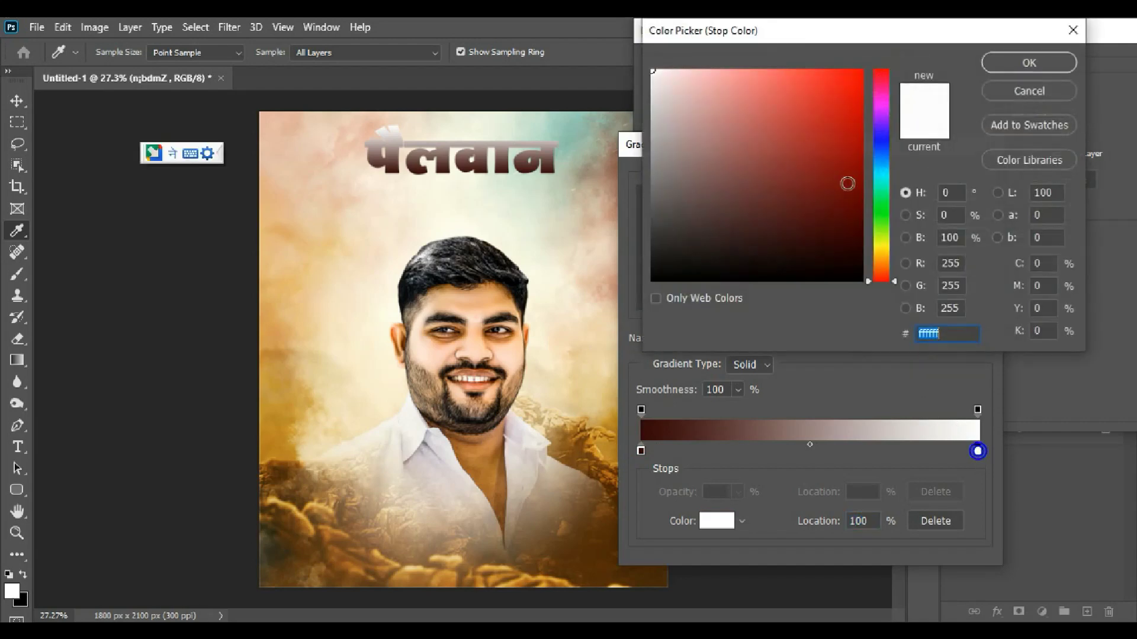
pyautogui.write('c21212')
pyautogui.click(858, 69)
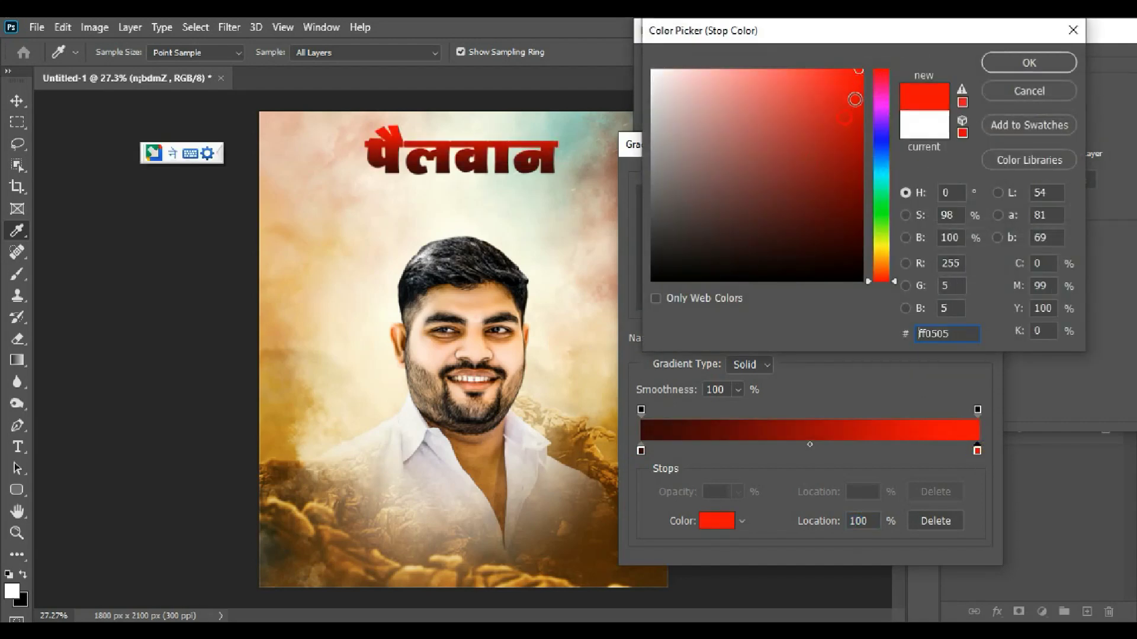
pyautogui.moveTo(884, 279); pyautogui.dragTo(891, 49)
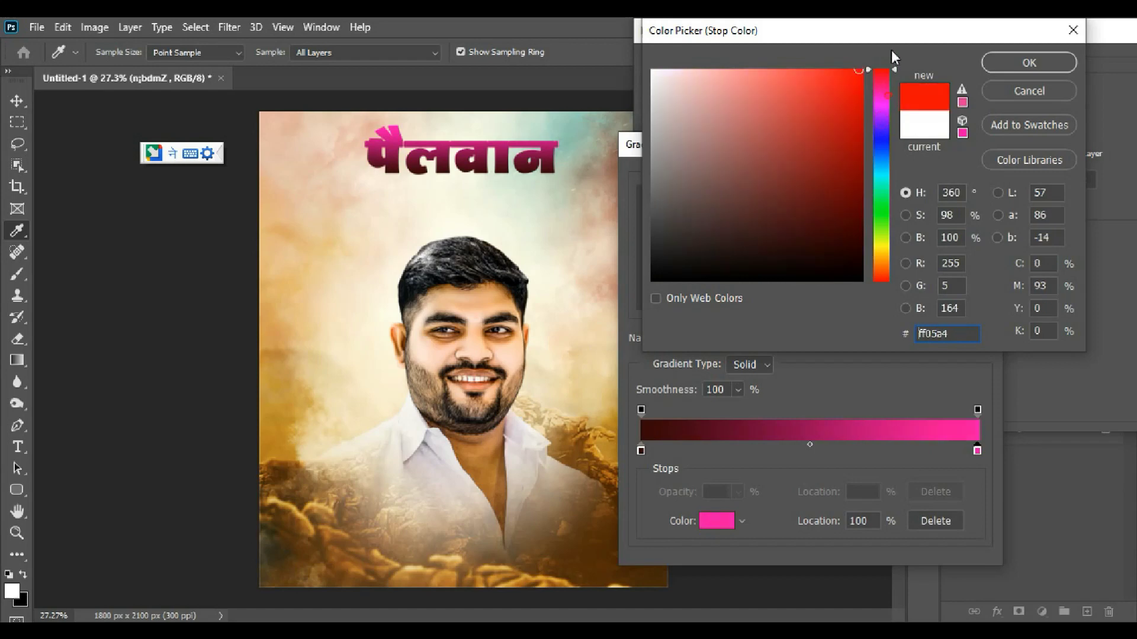
pyautogui.click(883, 264)
pyautogui.click(882, 271)
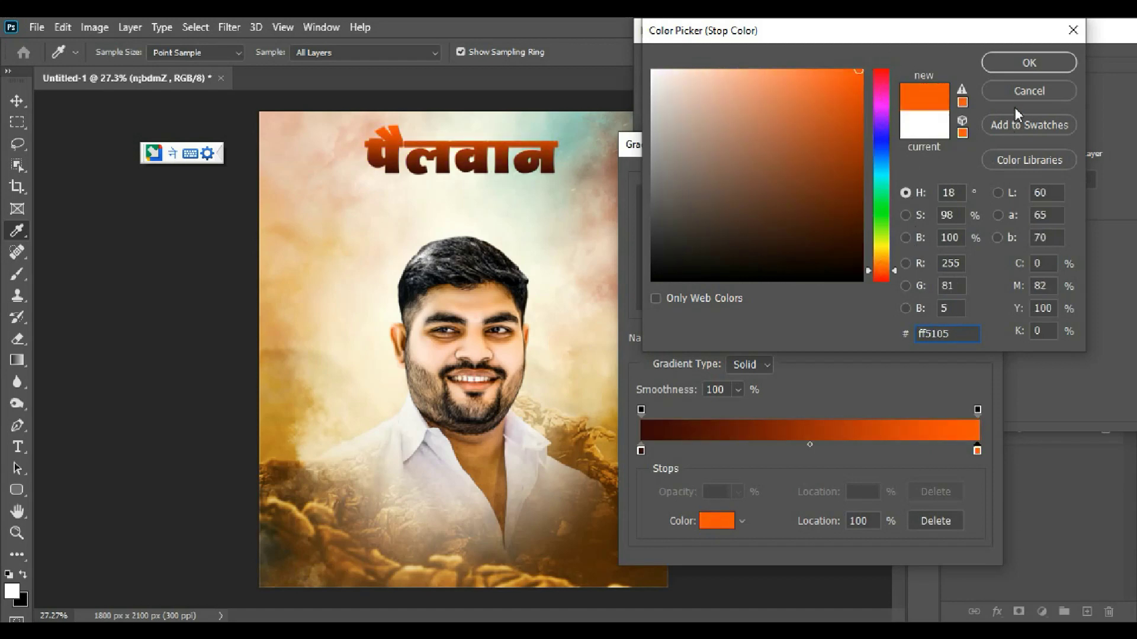
pyautogui.click(1029, 63)
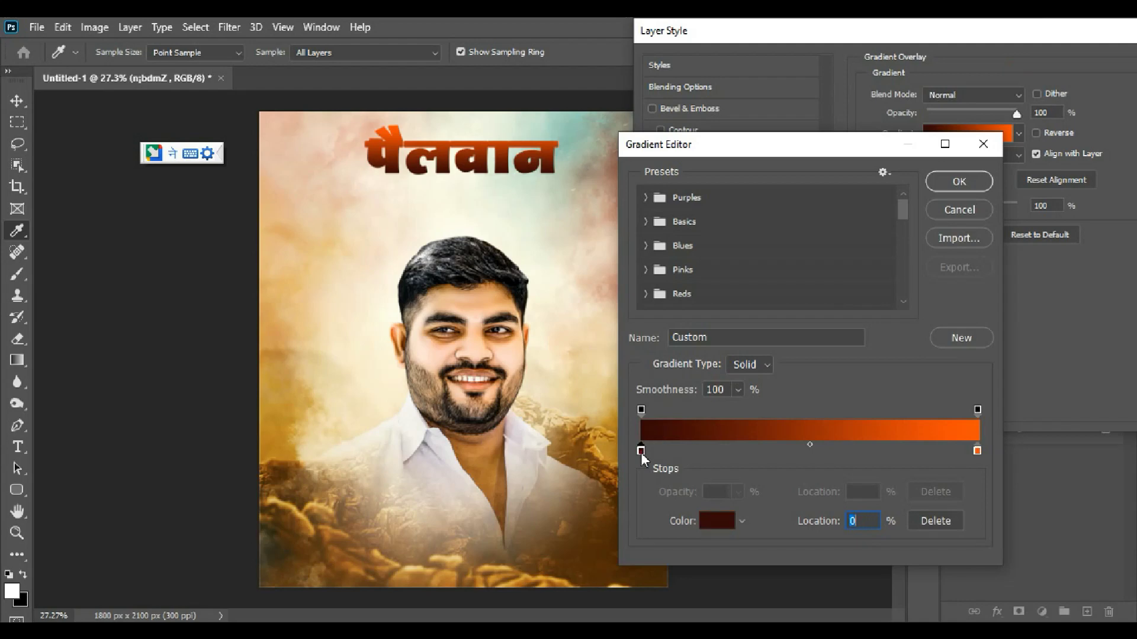
# Refine the left stop to red a81f1f and accept the gradient
pyautogui.doubleClick(641, 451)
pyautogui.click(798, 190)
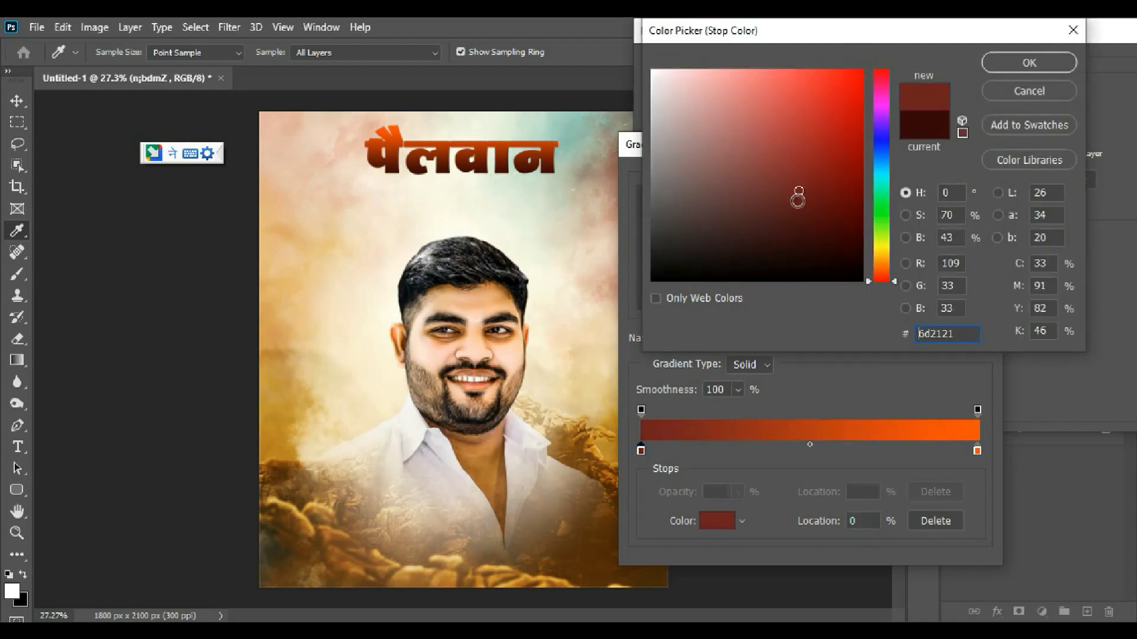
pyautogui.click(823, 142)
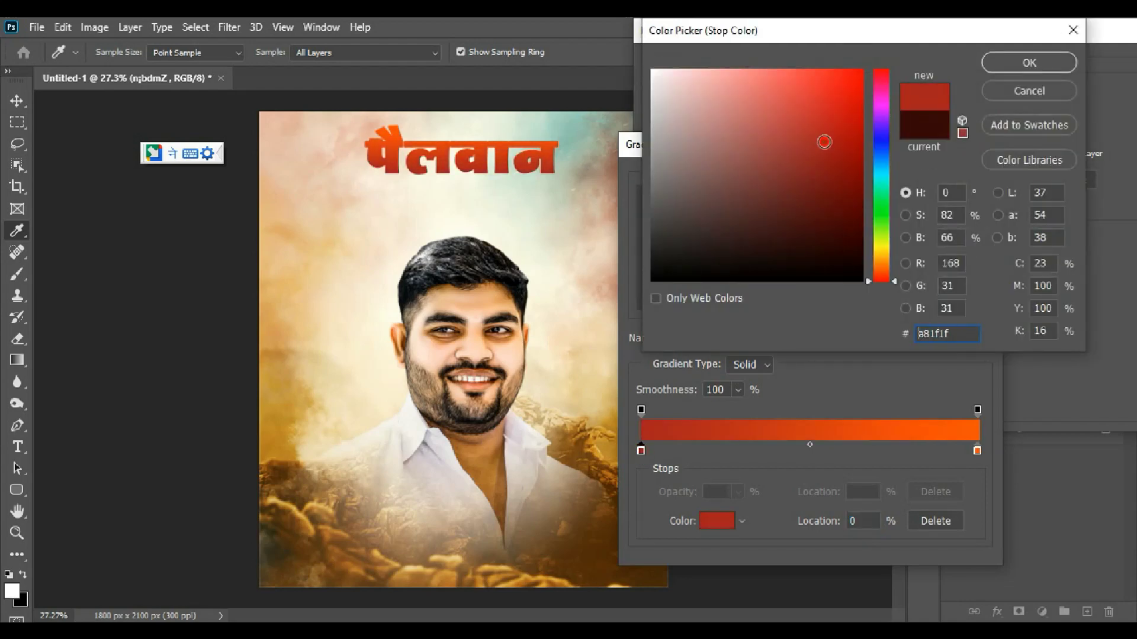
pyautogui.click(1008, 62)
pyautogui.click(956, 179)
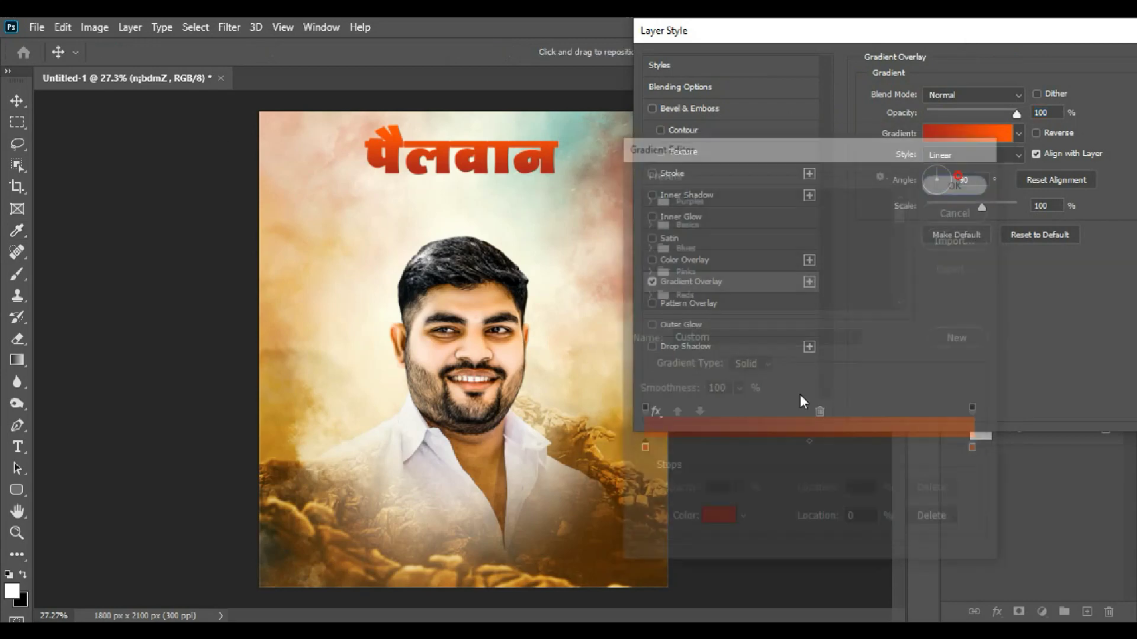
# Add a drop shadow with 21 px distance and 10% opacity under the headline
pyautogui.click(694, 347)
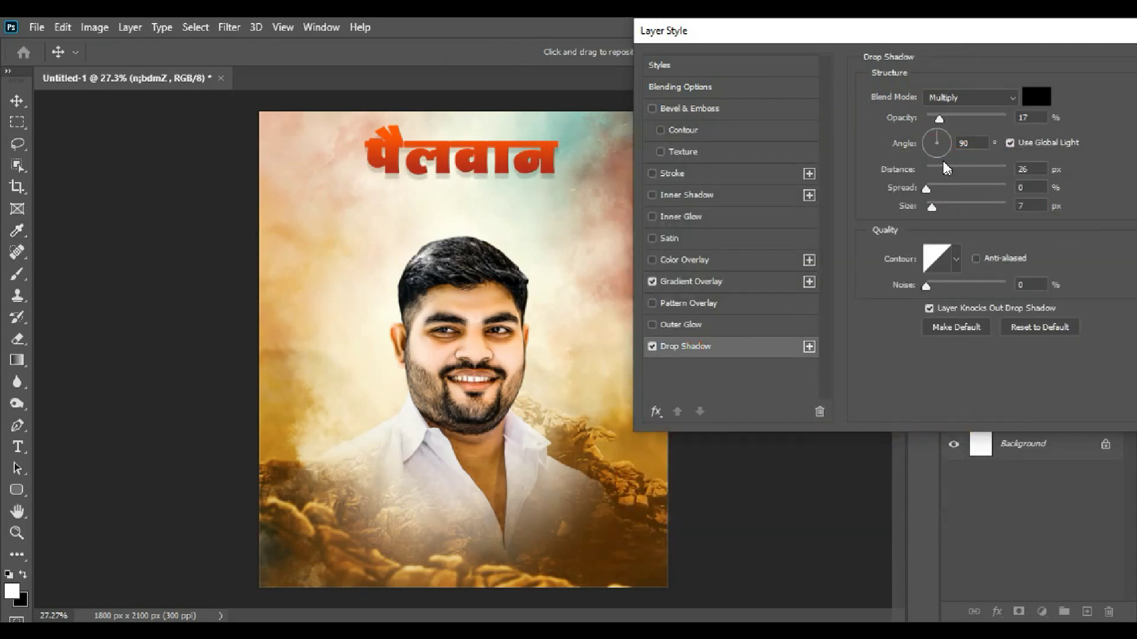
pyautogui.moveTo(943, 167); pyautogui.dragTo(935, 171)
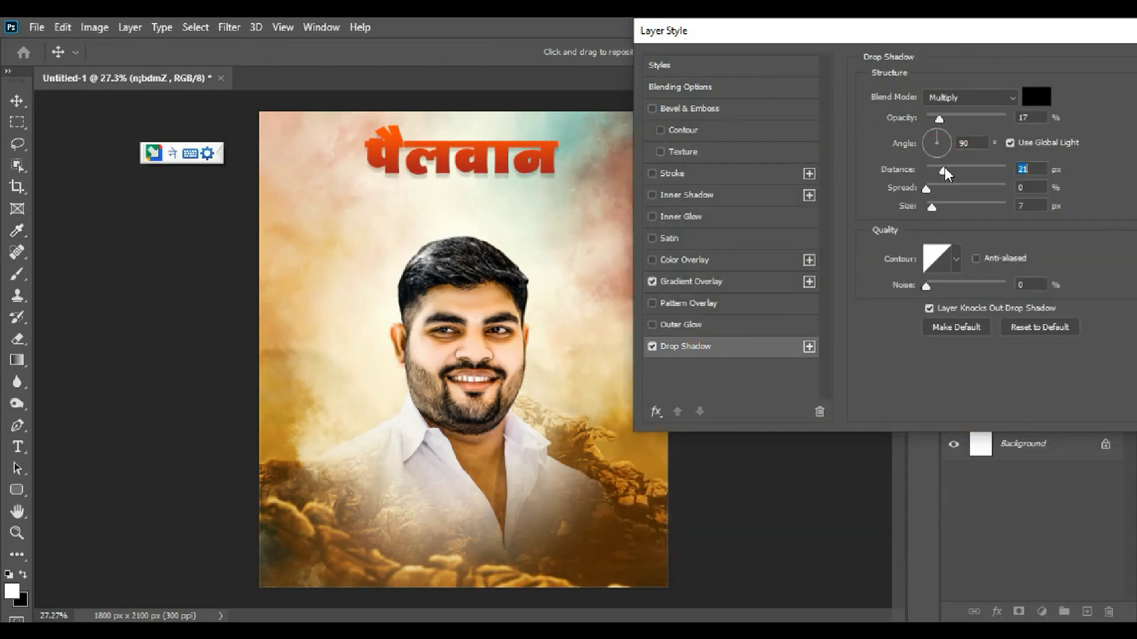
pyautogui.moveTo(939, 118); pyautogui.dragTo(929, 118)
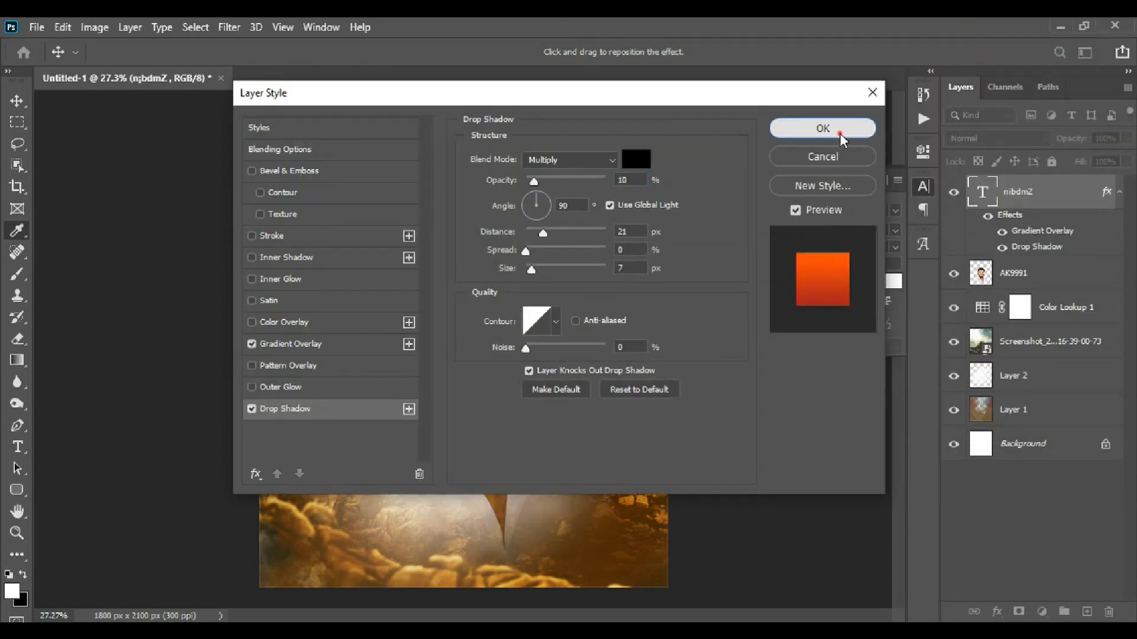
pyautogui.click(829, 129)
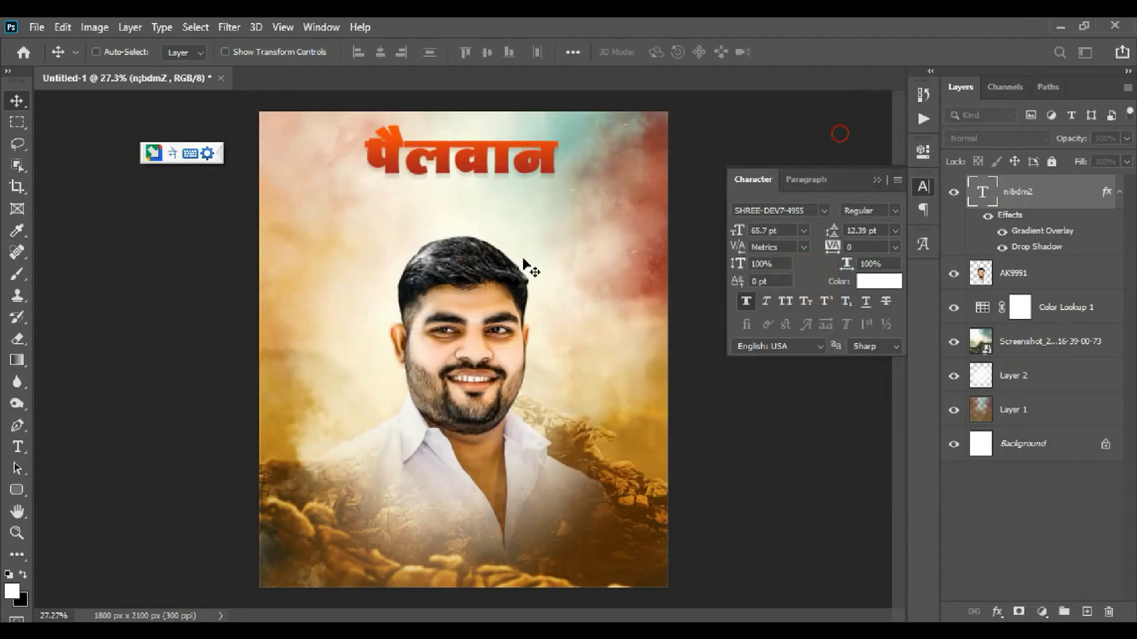
pyautogui.scroll(3, 499, 225)
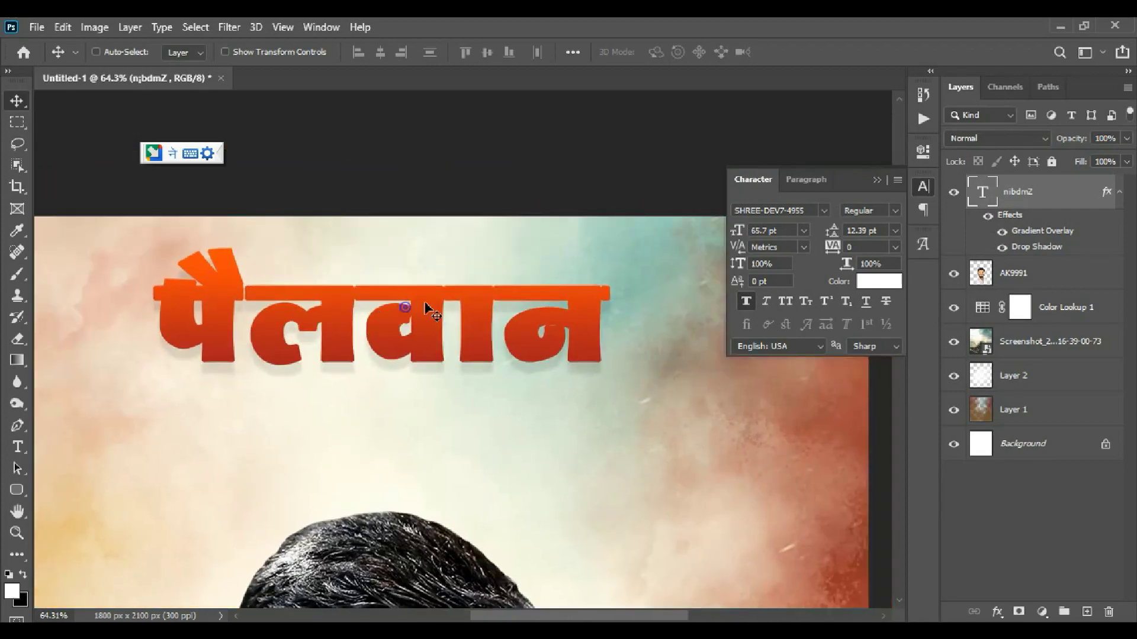
pyautogui.scroll(-2, 405, 308)
pyautogui.click(877, 180)
pyautogui.scroll(2, 437, 186)
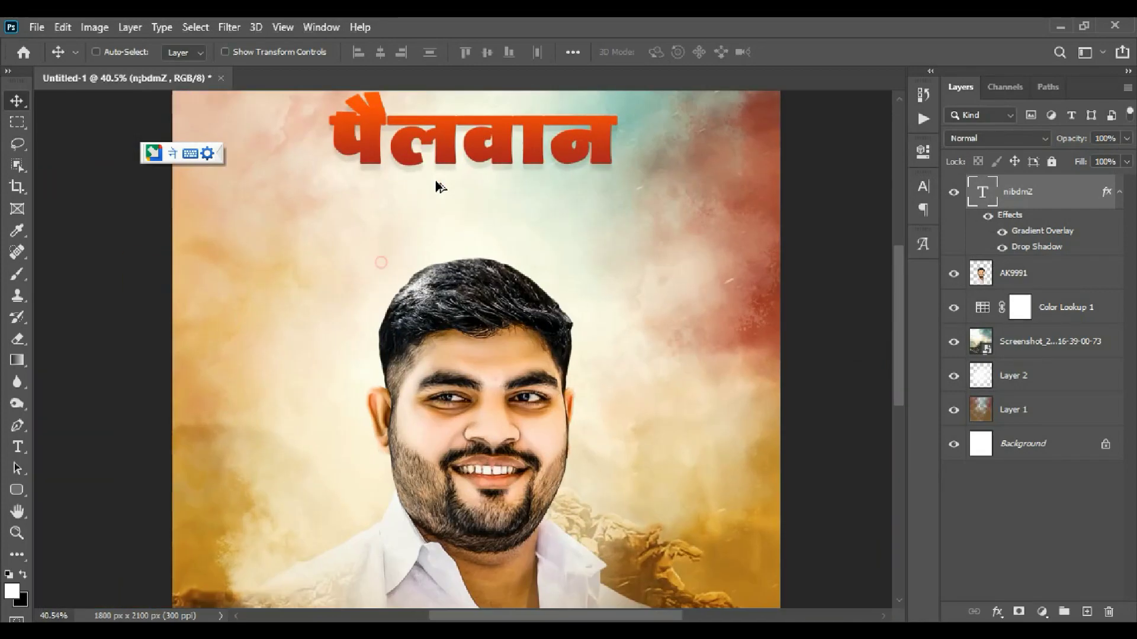
pyautogui.scroll(1, 496, 254)
pyautogui.moveTo(497, 254); pyautogui.dragTo(496, 265)
# Start a new Sharad76 text layer below the headline
pyautogui.click(15, 451)
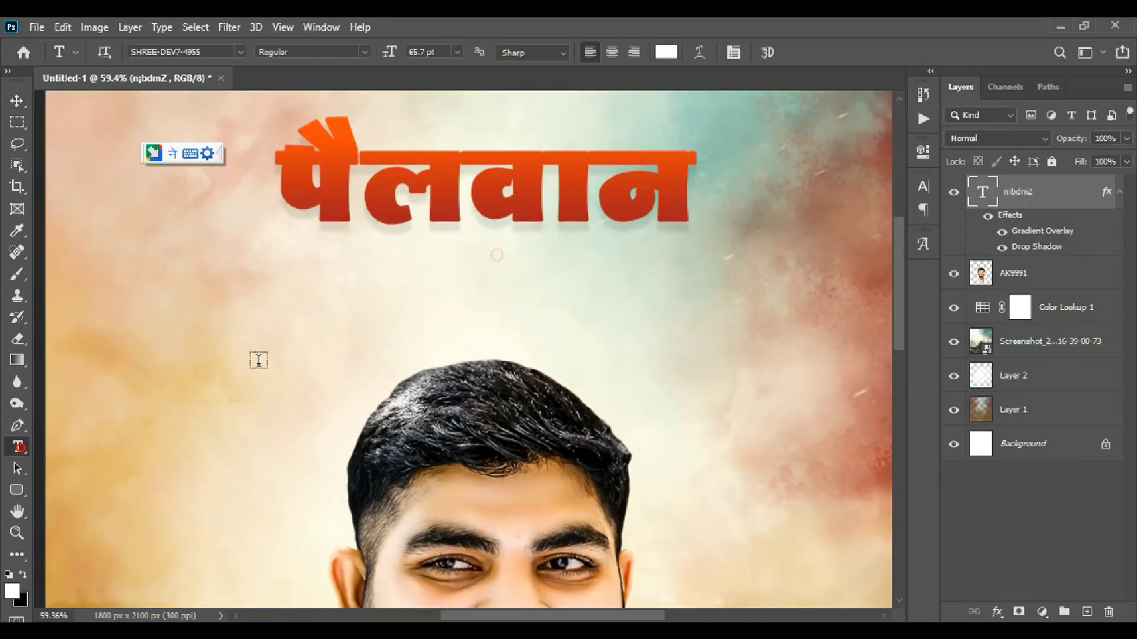
pyautogui.click(212, 343)
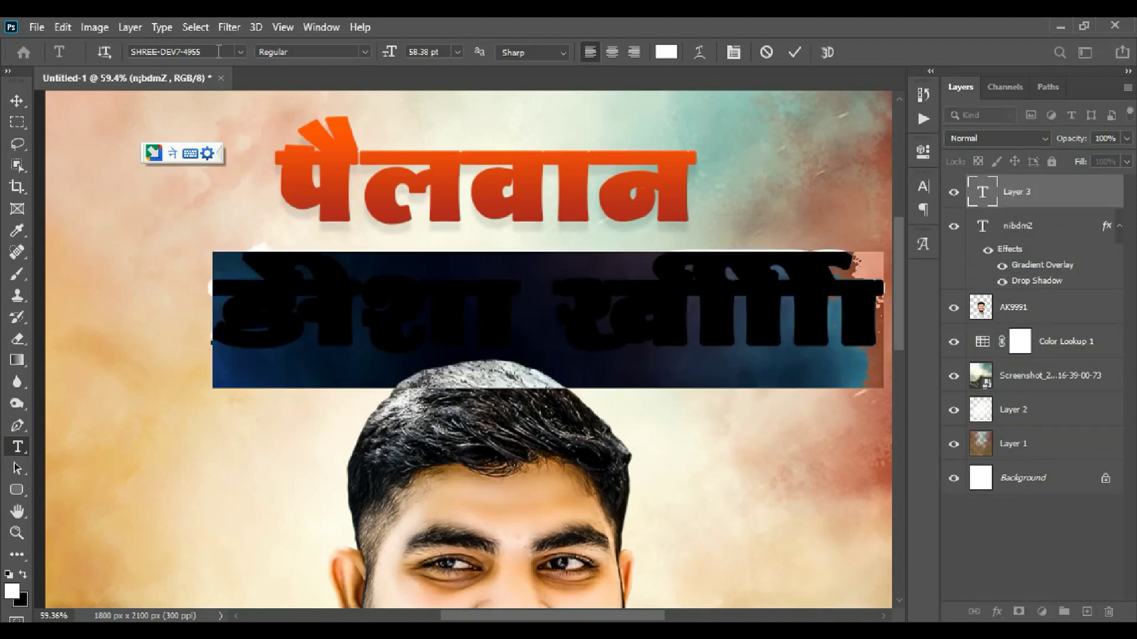
pyautogui.write('shara')
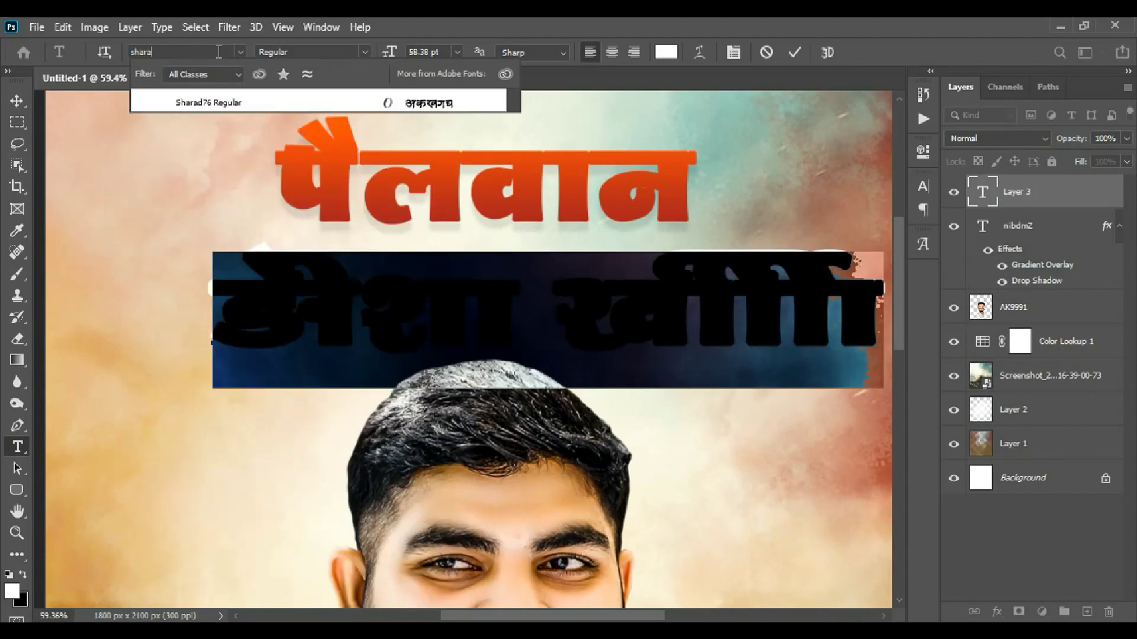
pyautogui.click(251, 102)
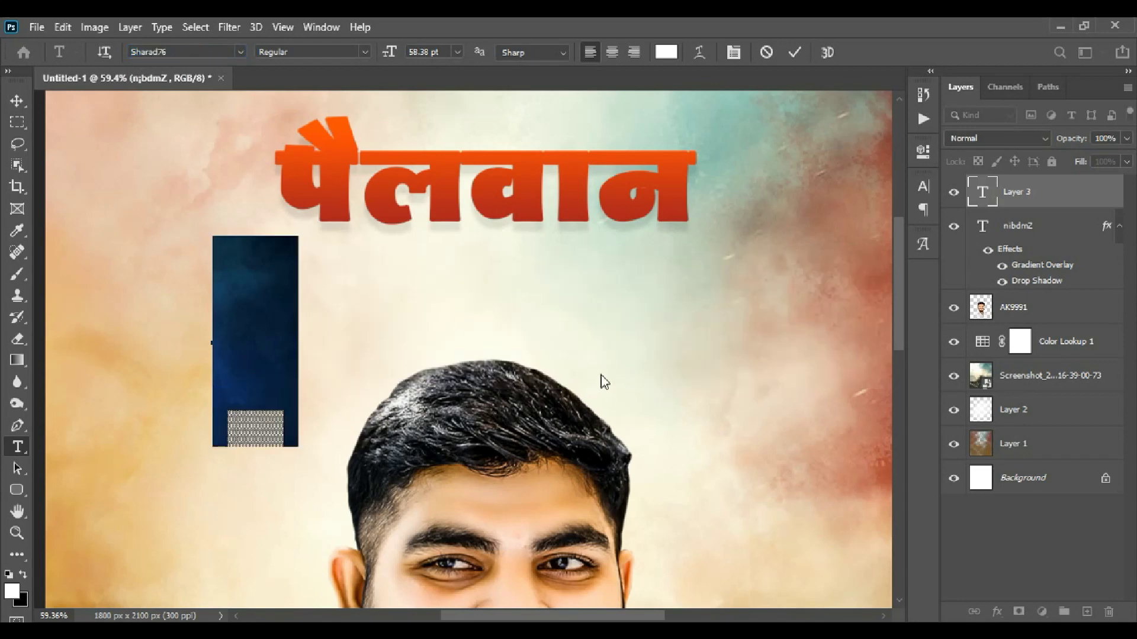
# Type the Marathi words या जन्मदिनी
pyautogui.write('ya')
pyautogui.press('space')
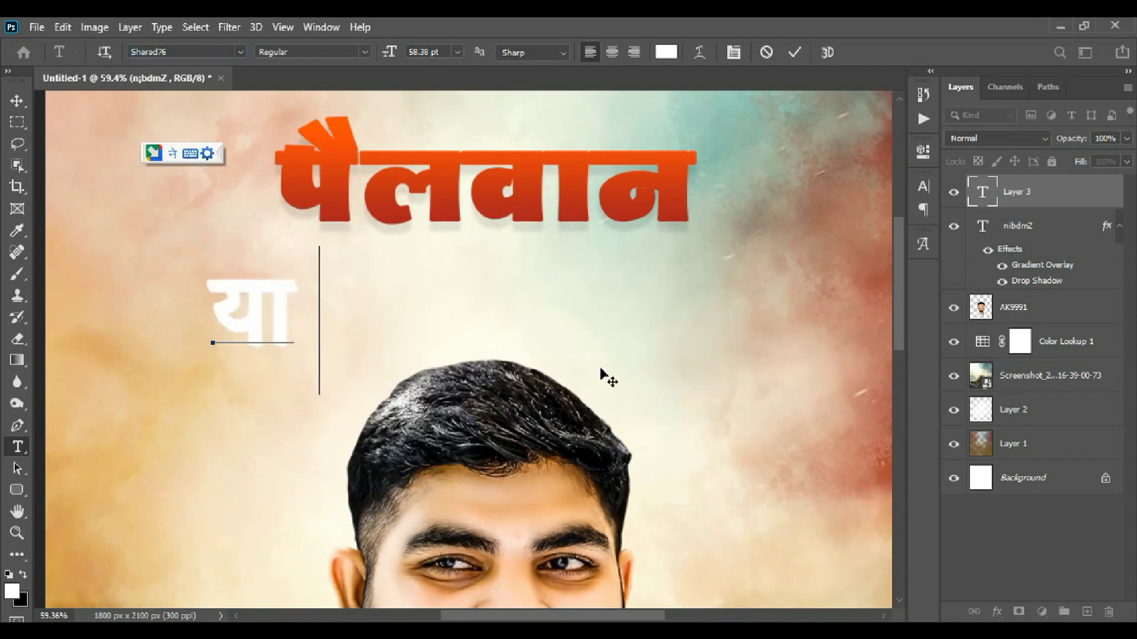
pyautogui.write('j')
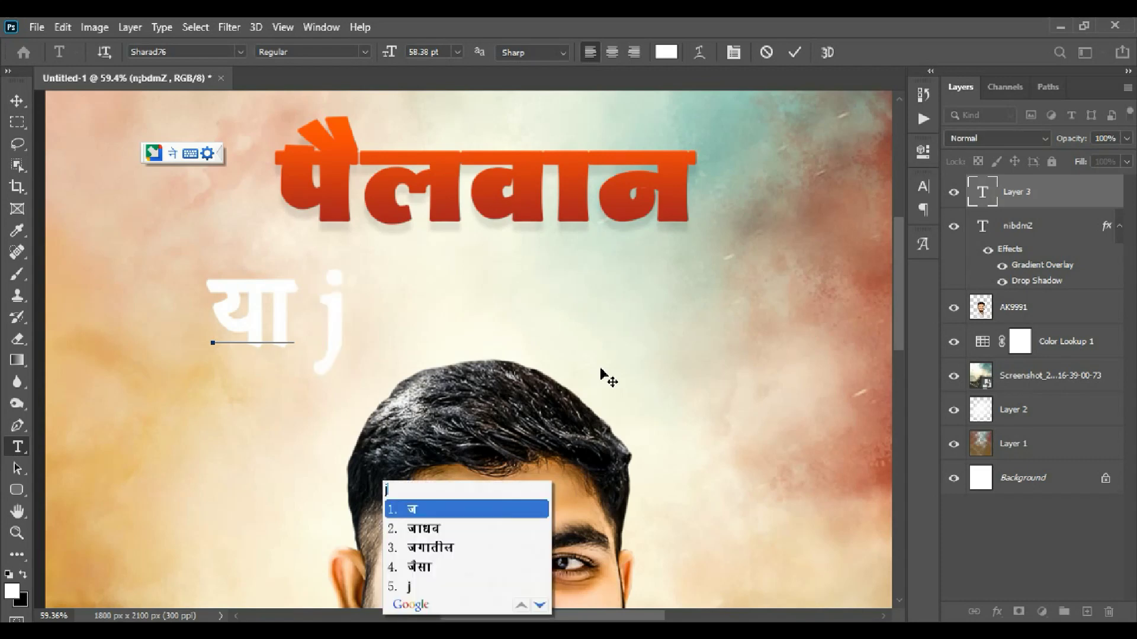
pyautogui.write('anm')
pyautogui.press('space')
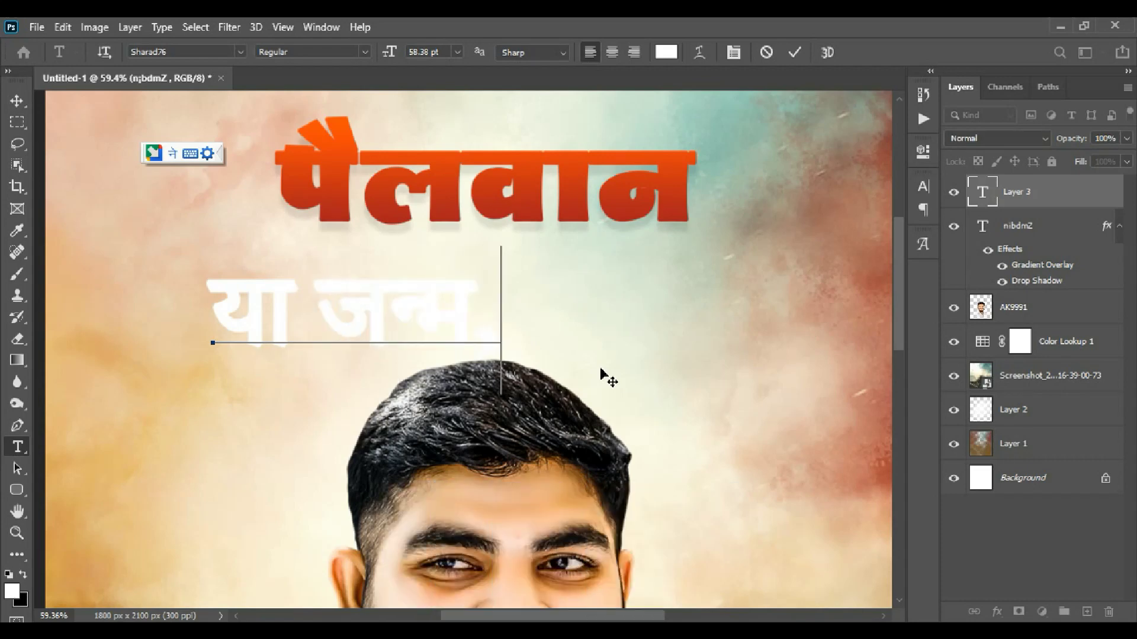
pyautogui.write('dini')
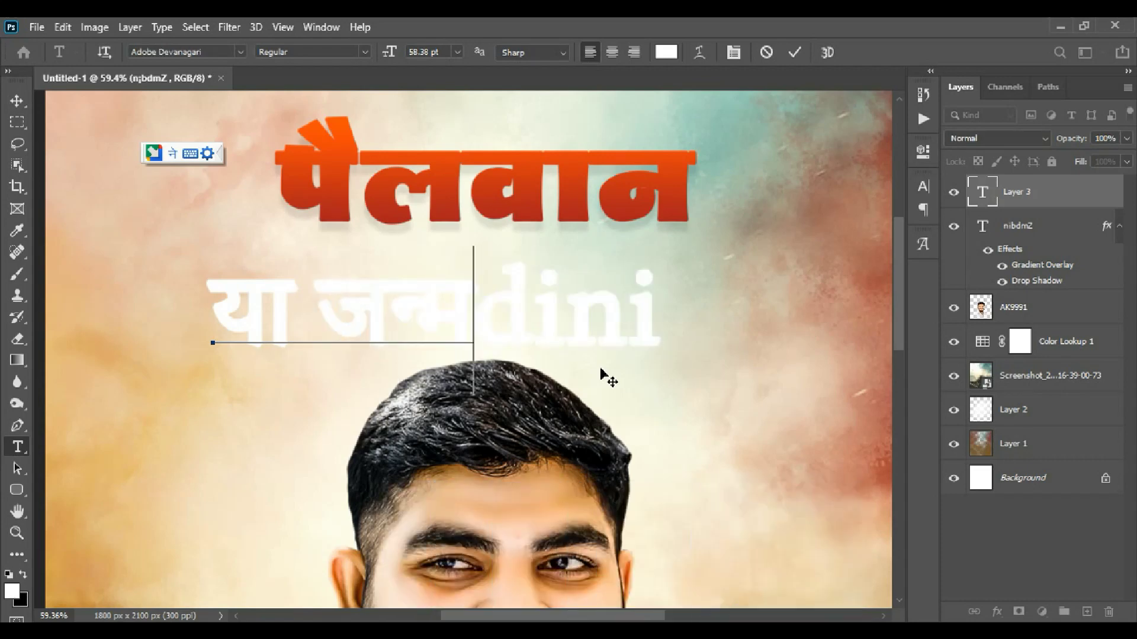
pyautogui.press('space')
pyautogui.scroll(-2, 593, 352)
# Colour the line dark #1d1414 and set its size to 24.38 pt
pyautogui.tripleClick(461, 323)
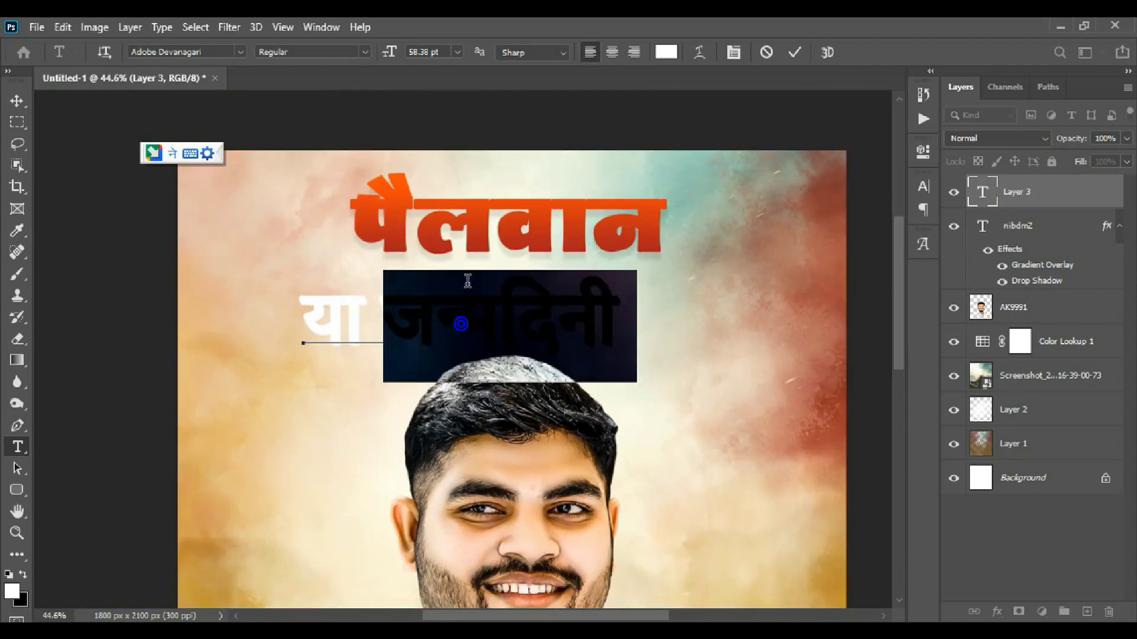
pyautogui.click(666, 53)
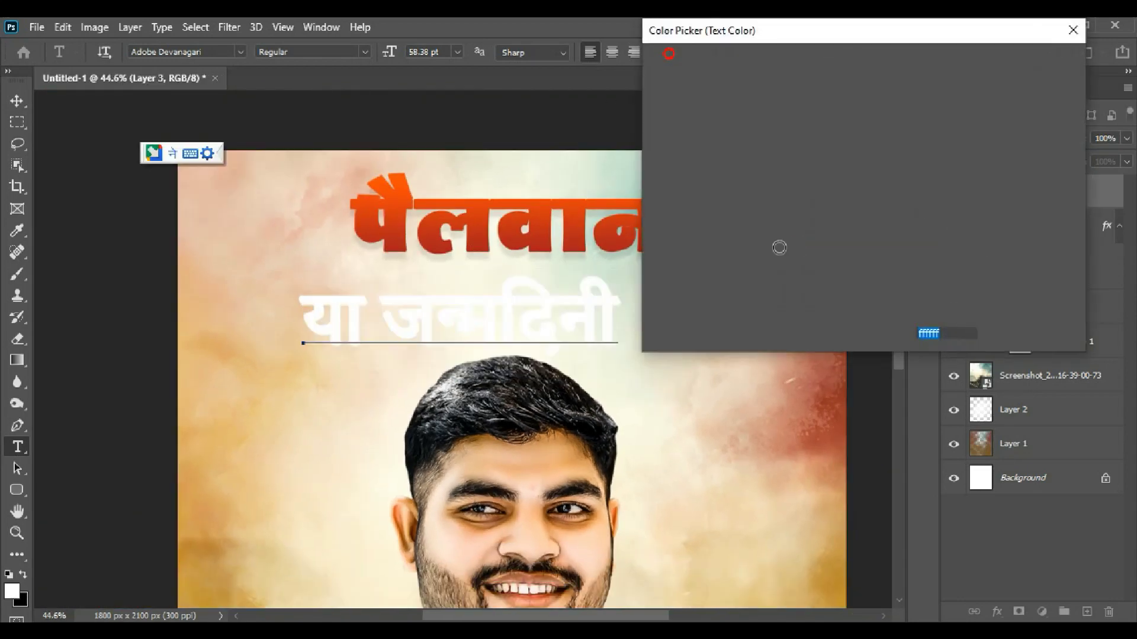
pyautogui.click(716, 257)
pyautogui.click(1044, 69)
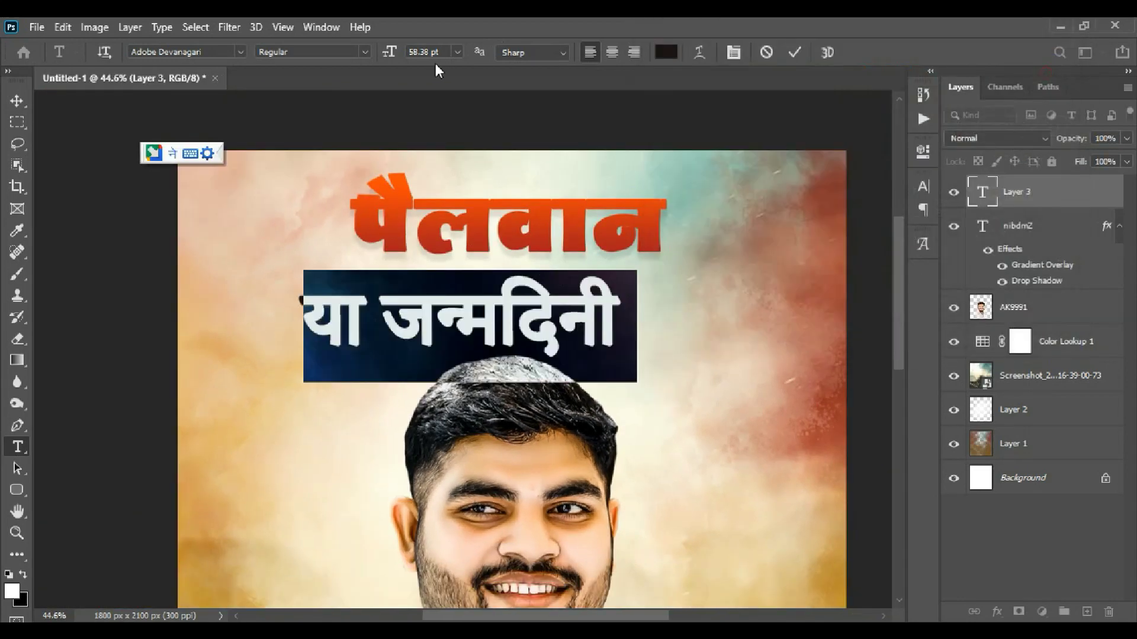
pyautogui.moveTo(390, 55); pyautogui.dragTo(358, 67)
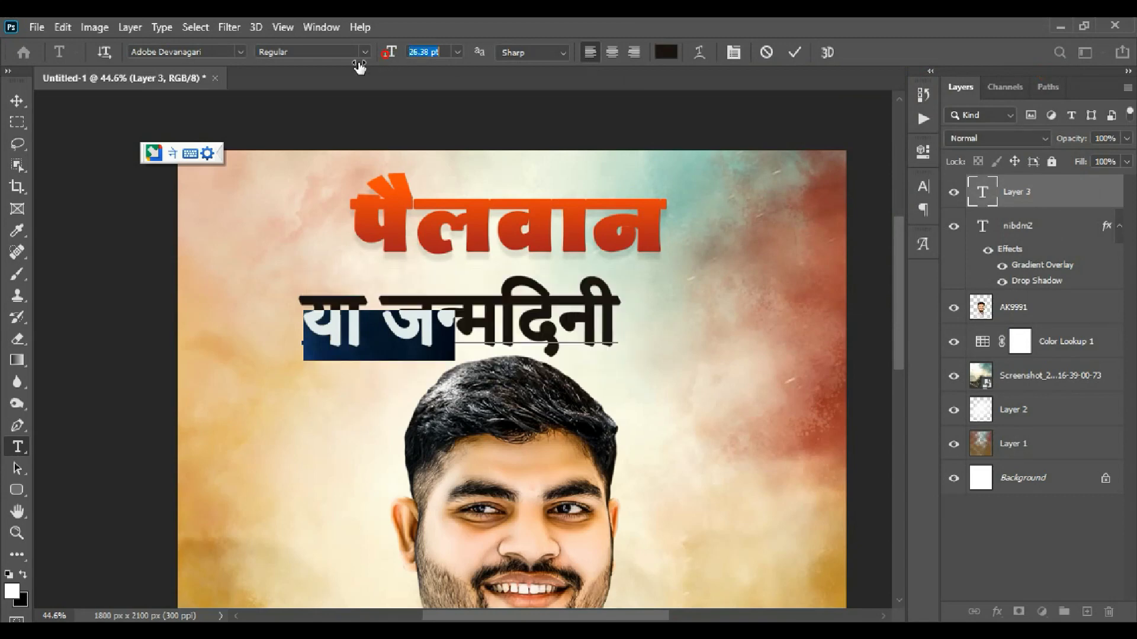
# Continue with उदंड आयुष्याच्या and a second line अनंत शुभेच्छा
pyautogui.click(456, 347)
pyautogui.write('u')
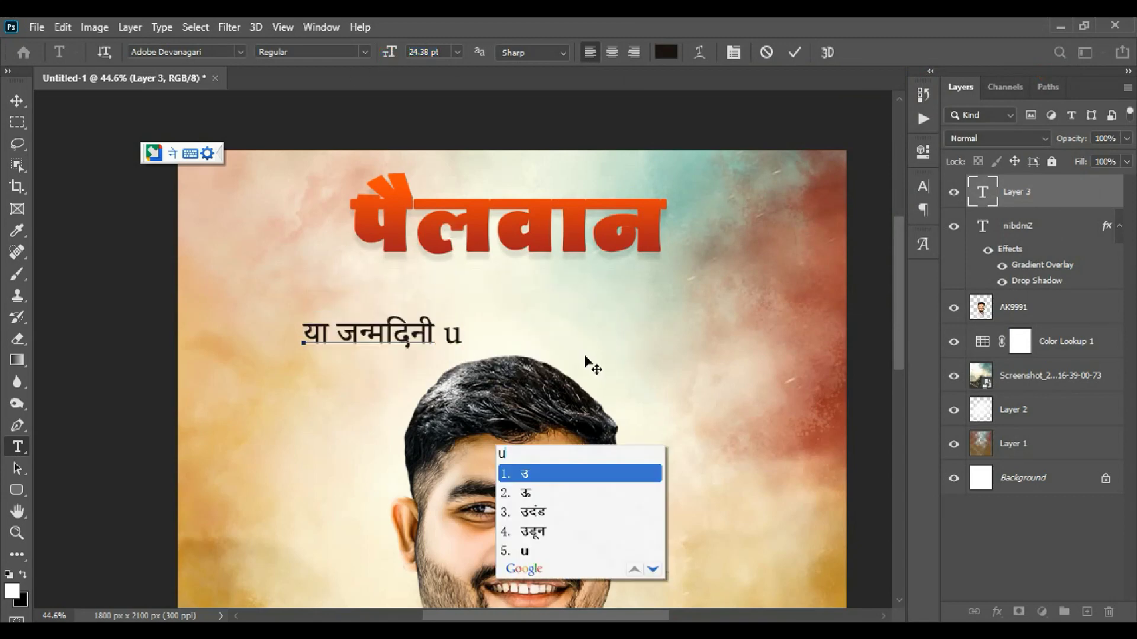
pyautogui.write('dand aa')
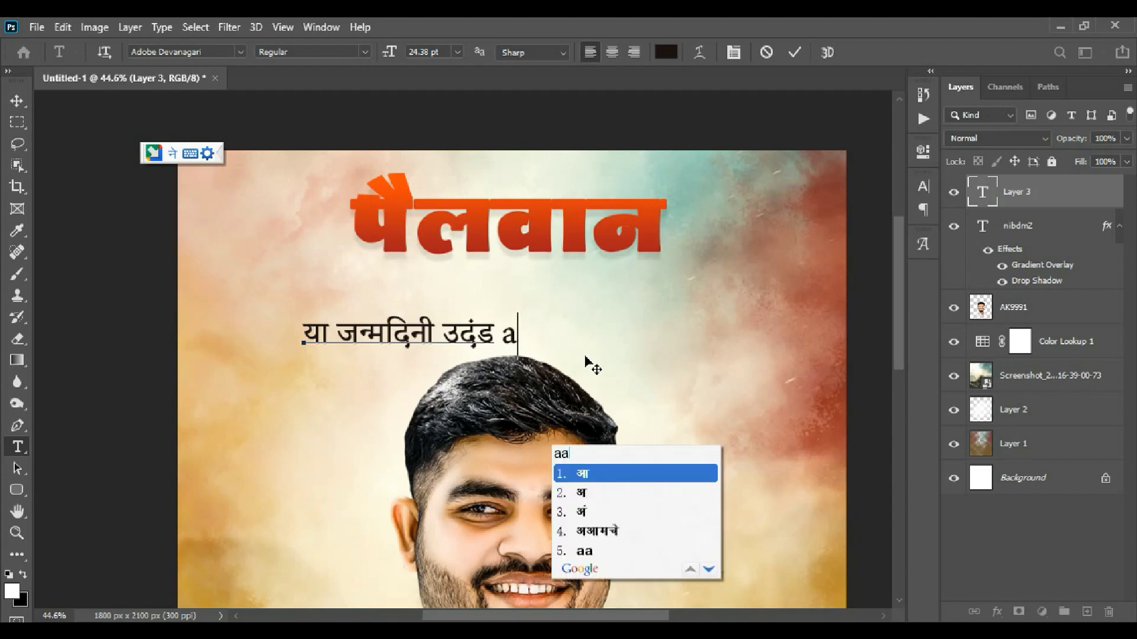
pyautogui.write('yushyach')
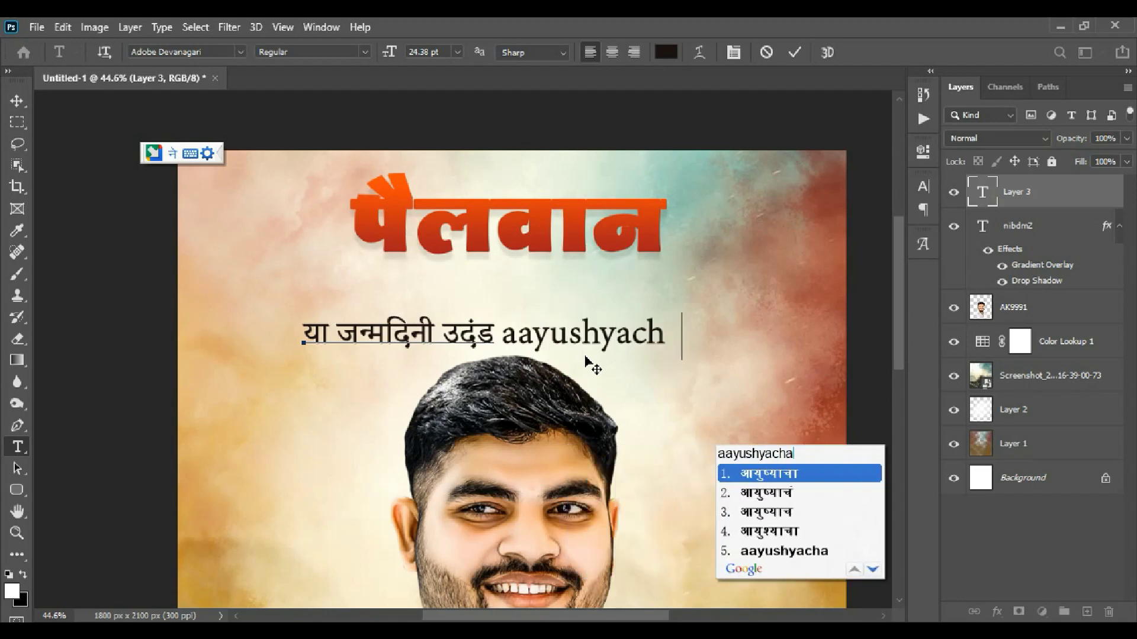
pyautogui.write('aya')
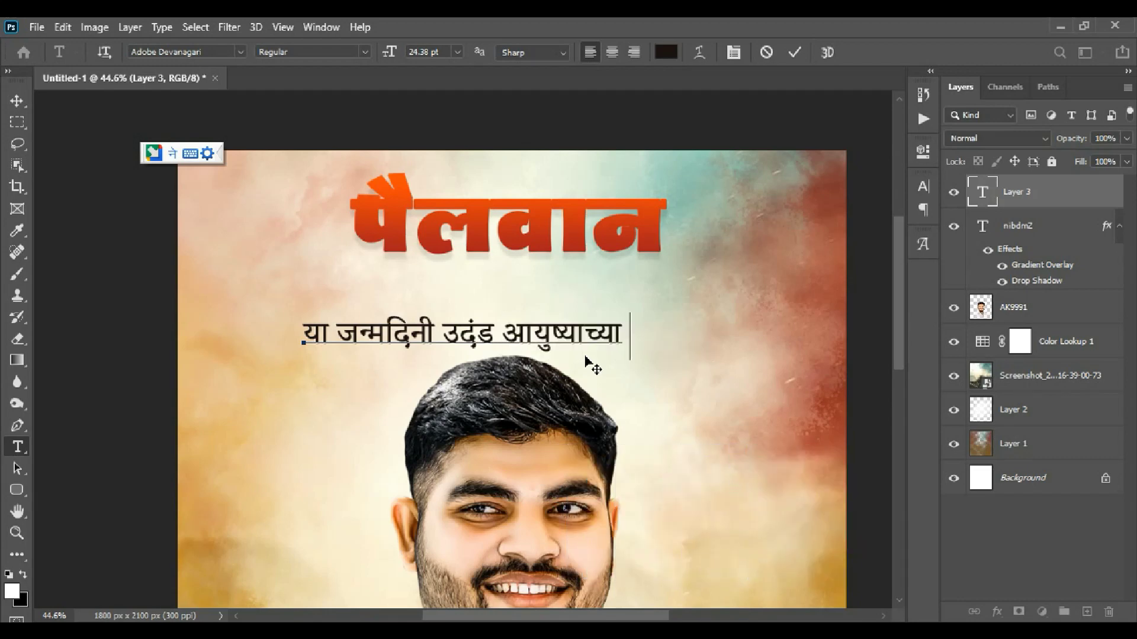
pyautogui.press('Return')
pyautogui.write('anant ')
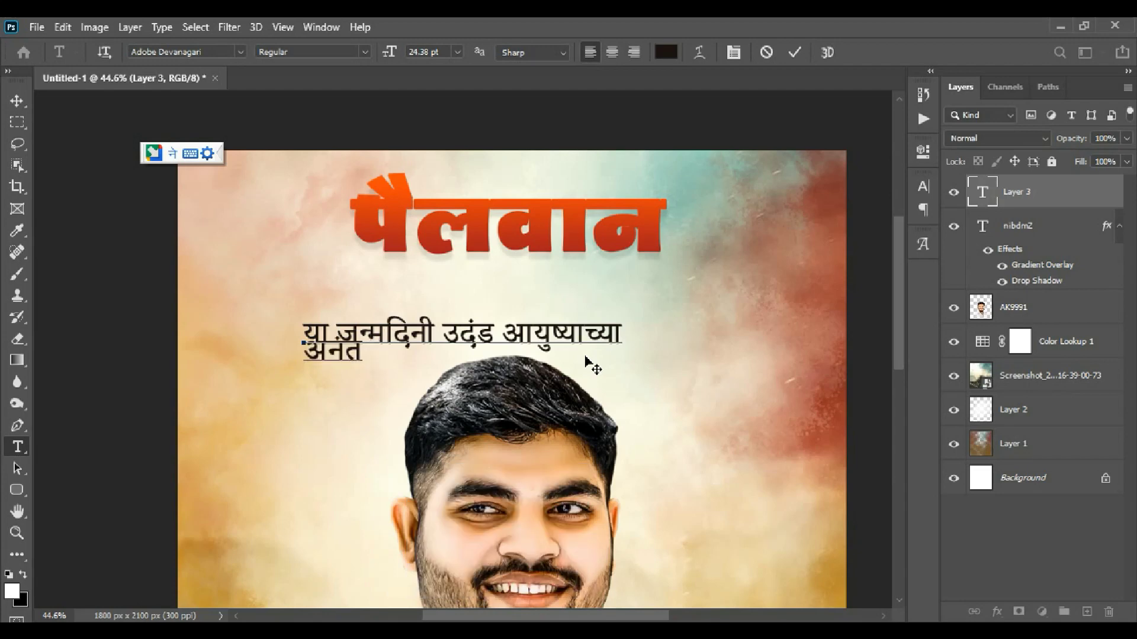
pyautogui.write('shubhechha')
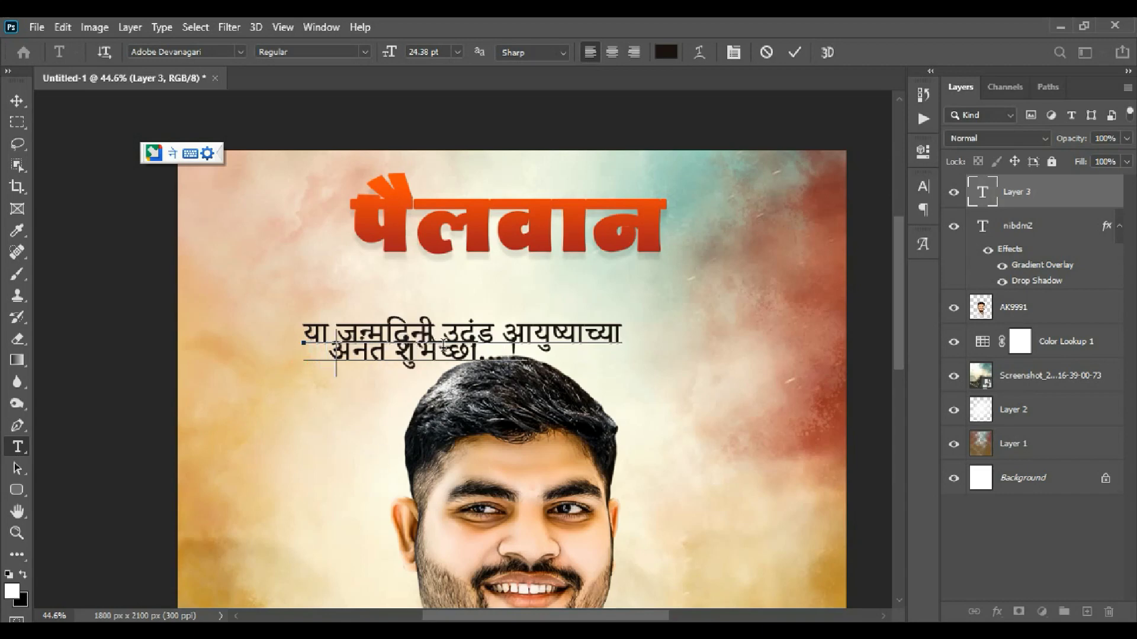
# Move the wish up under the headline and set it in Sharad76 Regular
pyautogui.click(16, 102)
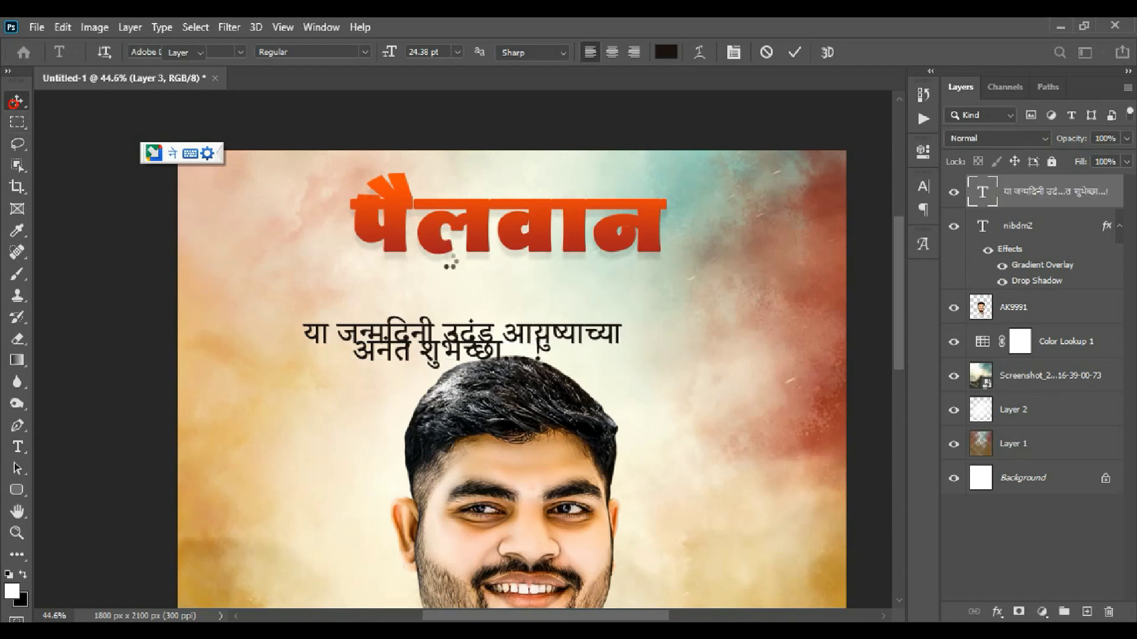
pyautogui.scroll(-2, 447, 255)
pyautogui.moveTo(501, 329); pyautogui.dragTo(506, 291)
pyautogui.doubleClick(505, 291)
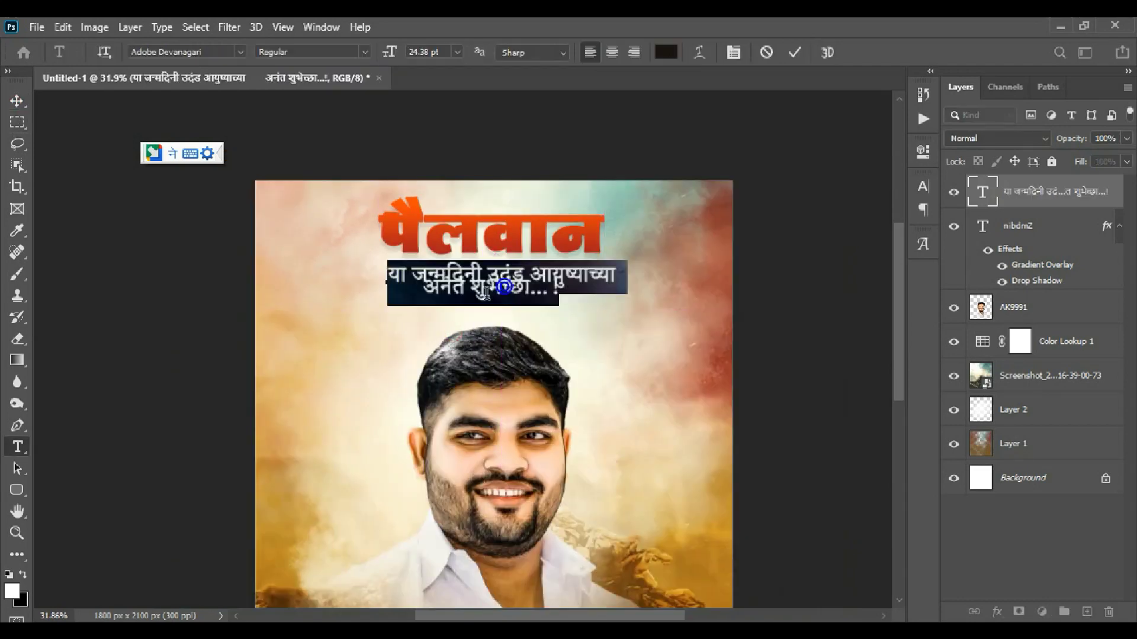
pyautogui.click(219, 48)
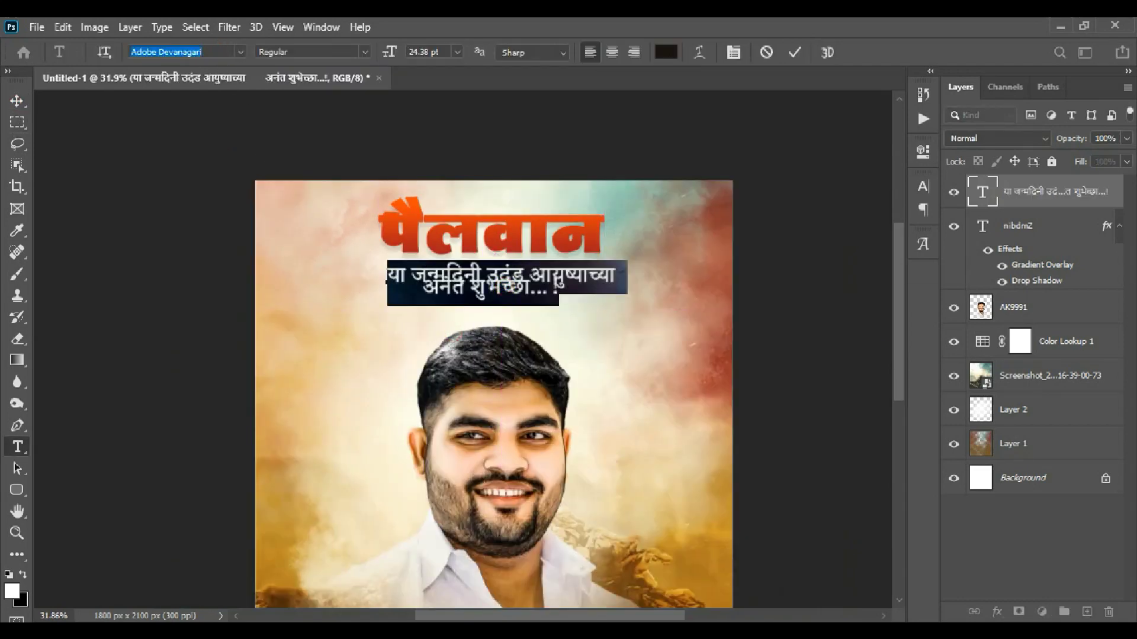
pyautogui.write('sharad')
pyautogui.press('Down')
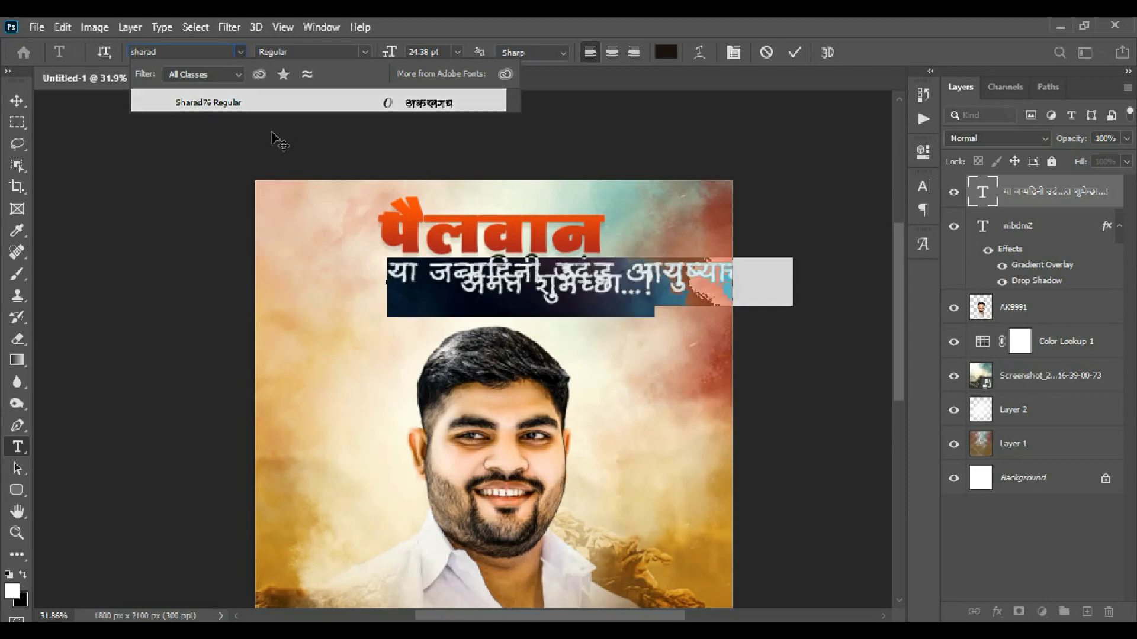
pyautogui.click(294, 98)
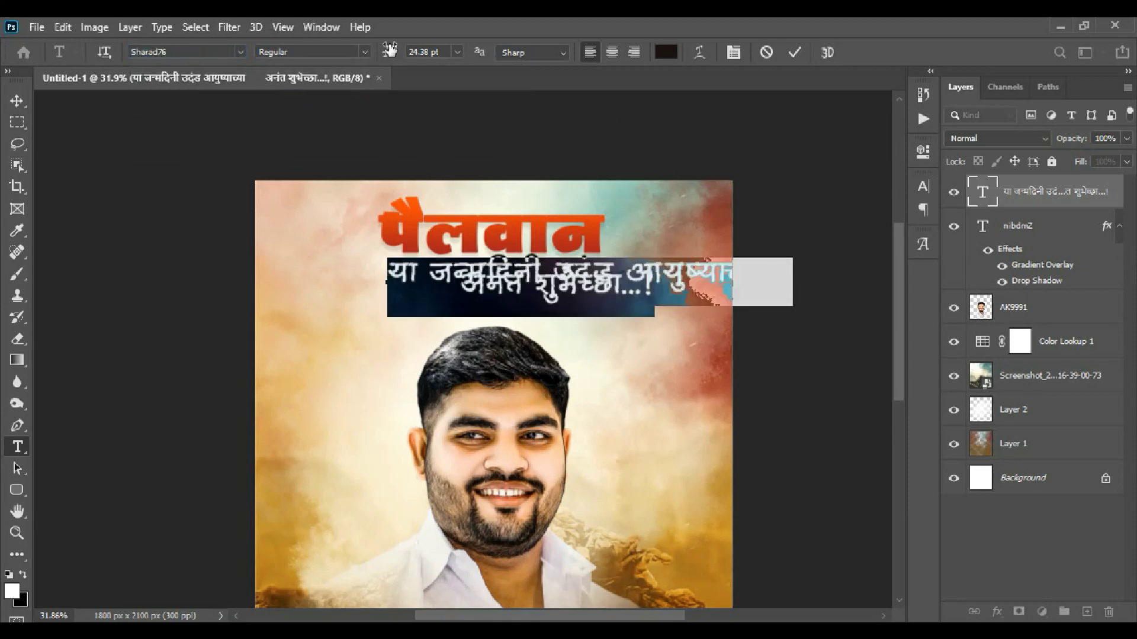
# Resize the wish to 10.38 pt and move it about 55 px right
pyautogui.moveTo(390, 49); pyautogui.dragTo(376, 54)
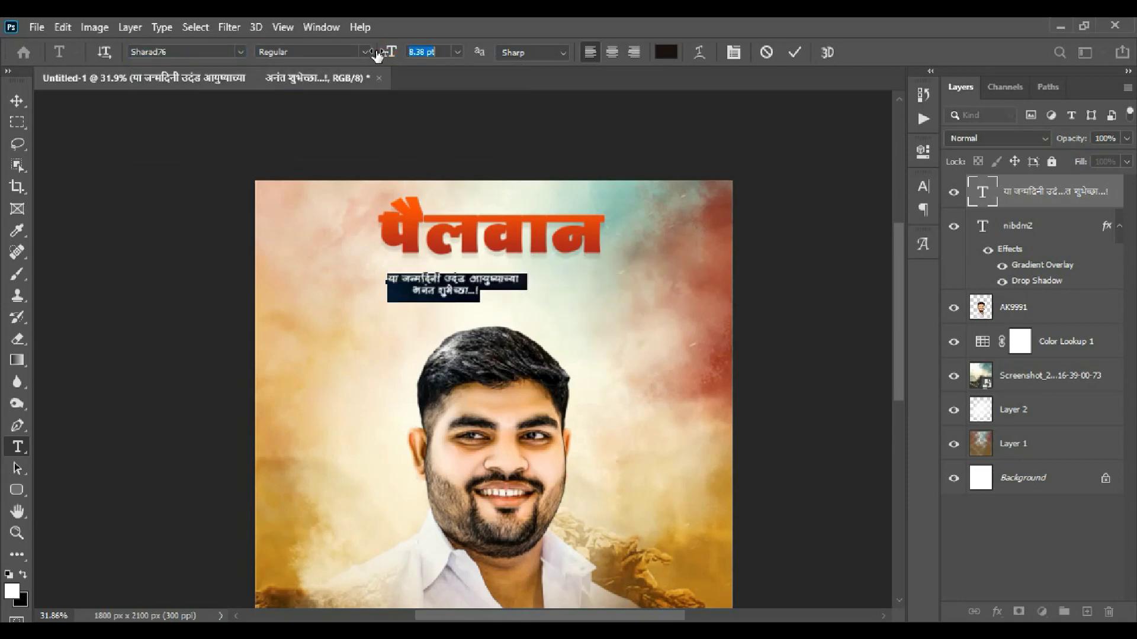
pyautogui.moveTo(379, 57); pyautogui.dragTo(362, 56)
pyautogui.click(16, 101)
pyautogui.scroll(5, 424, 281)
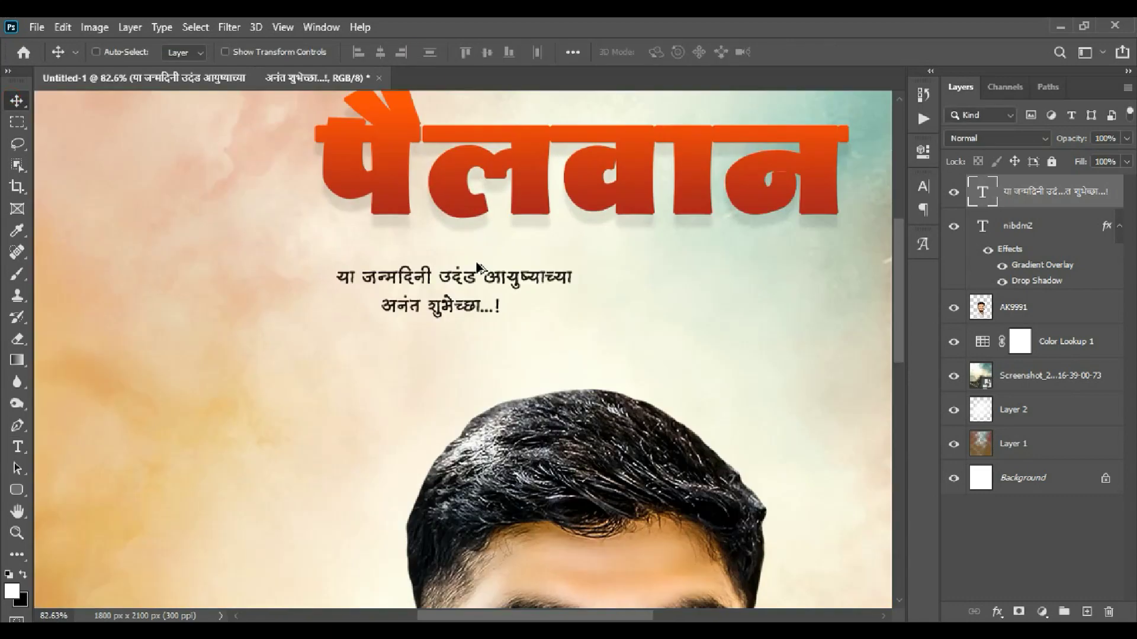
pyautogui.moveTo(560, 284); pyautogui.dragTo(592, 284)
# Tighten the leading between the wish's two lines
pyautogui.doubleClick(597, 268)
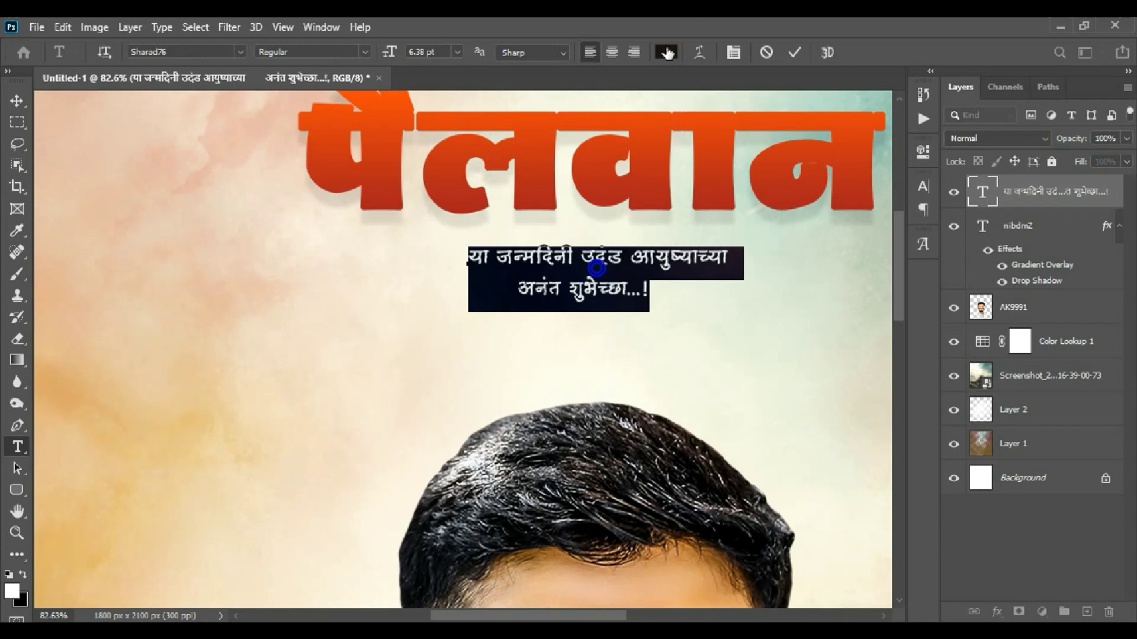
pyautogui.click(734, 52)
pyautogui.moveTo(833, 229); pyautogui.dragTo(725, 261)
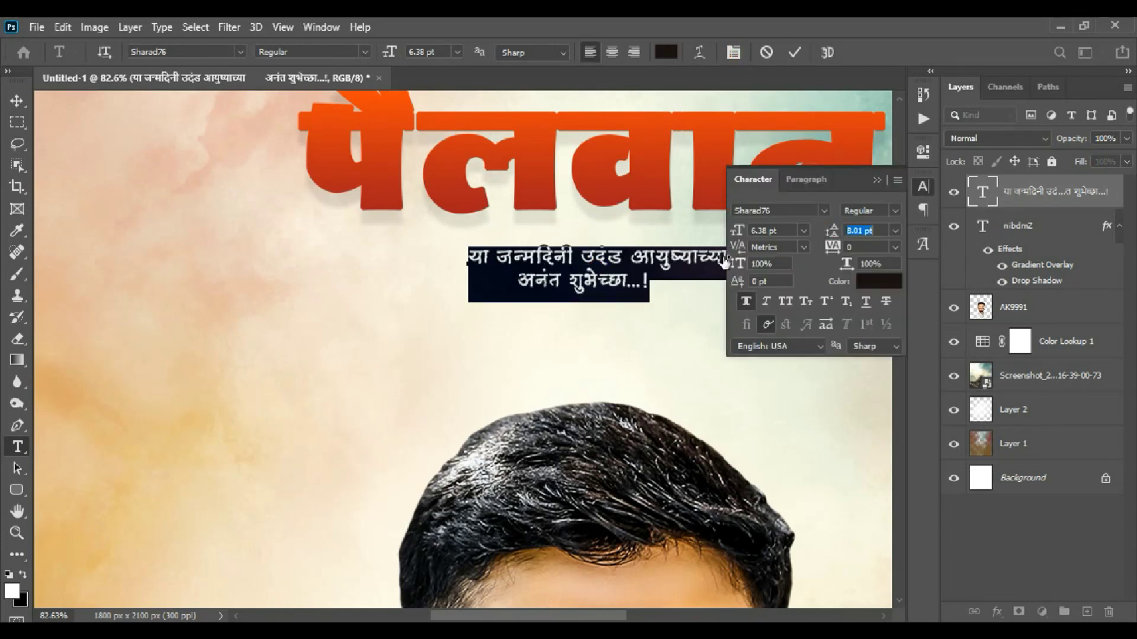
pyautogui.click(505, 292)
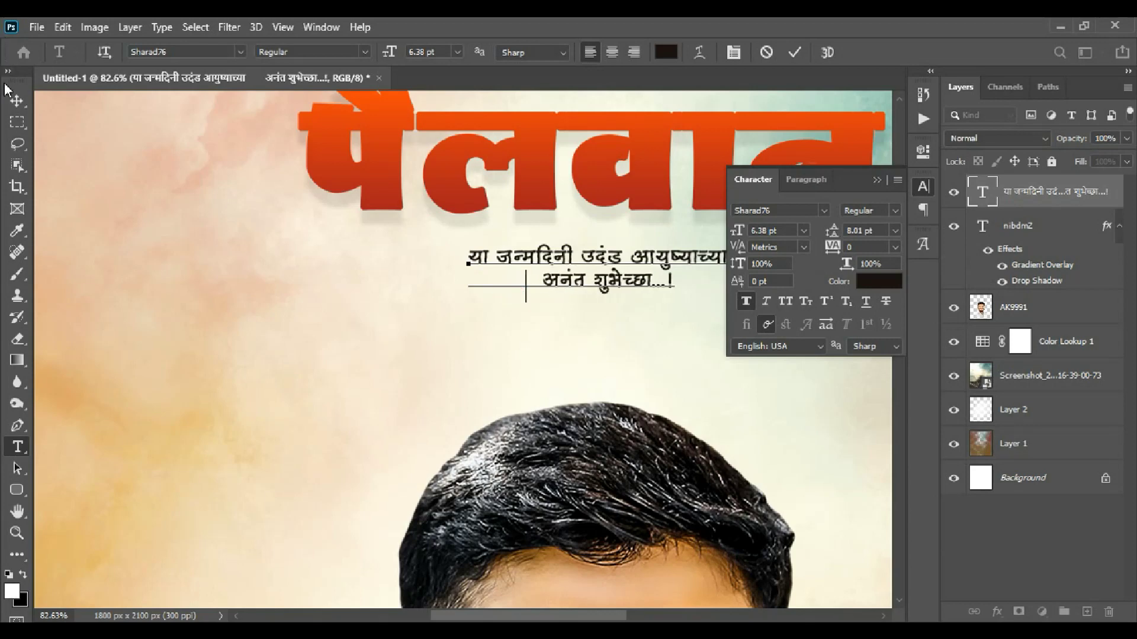
# Scale the wish text to about 177% and select both lines again
pyautogui.hotkey('ctrl', 'Return')
pyautogui.scroll(-3, 385, 237)
pyautogui.hotkey('ctrl', 't')
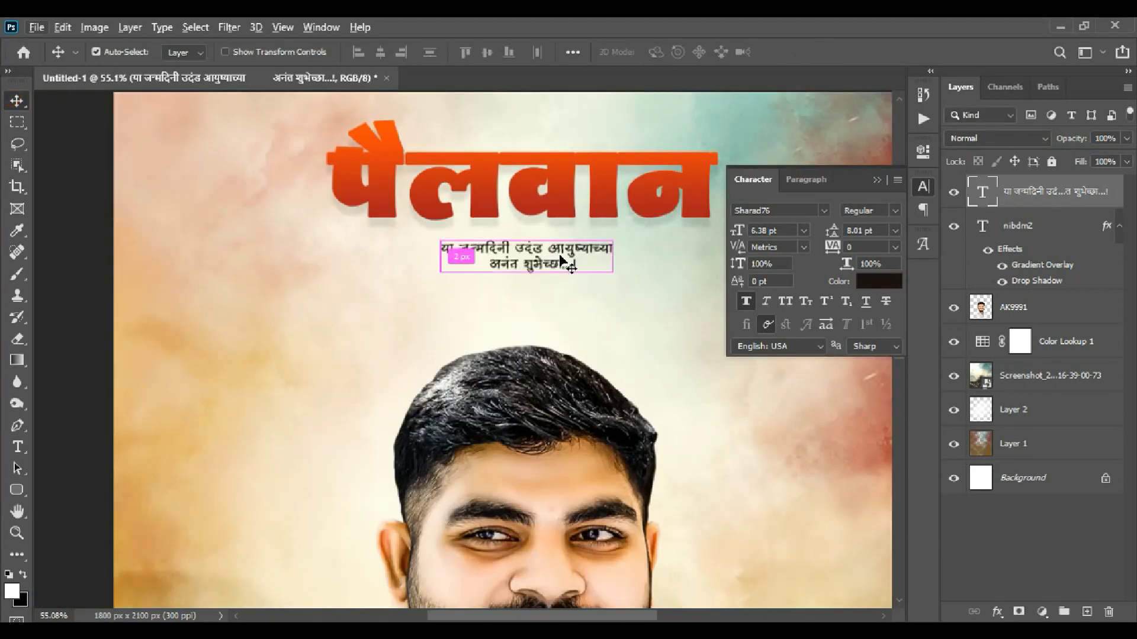
pyautogui.moveTo(530, 285); pyautogui.dragTo(533, 305)
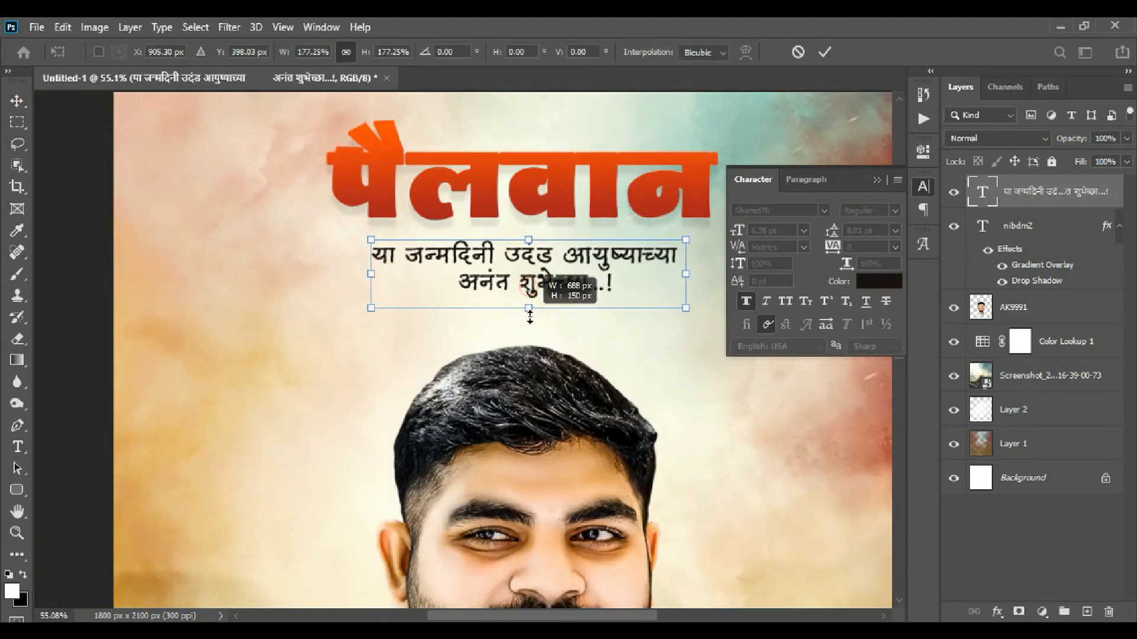
pyautogui.press('Return')
pyautogui.scroll(-3, 562, 260)
pyautogui.scroll(2, 542, 256)
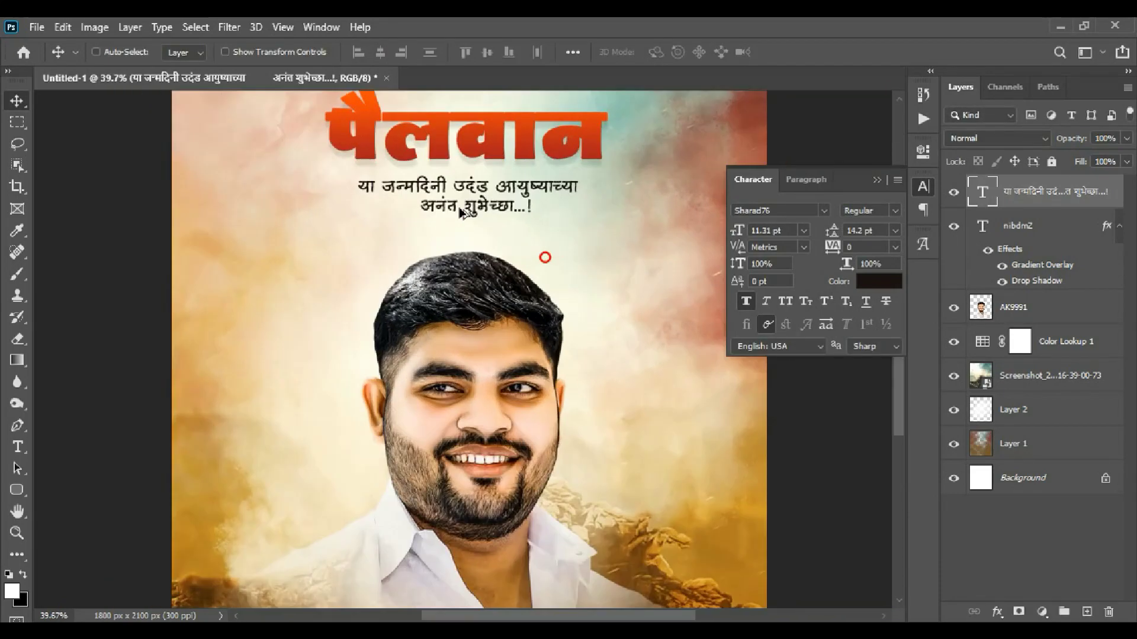
pyautogui.scroll(2, 456, 272)
pyautogui.press('t')
pyautogui.click(461, 303)
pyautogui.hotkey('ctrl', 'a')
# Change the greeting font to BalBharatiDev02 Regular
pyautogui.click(185, 51)
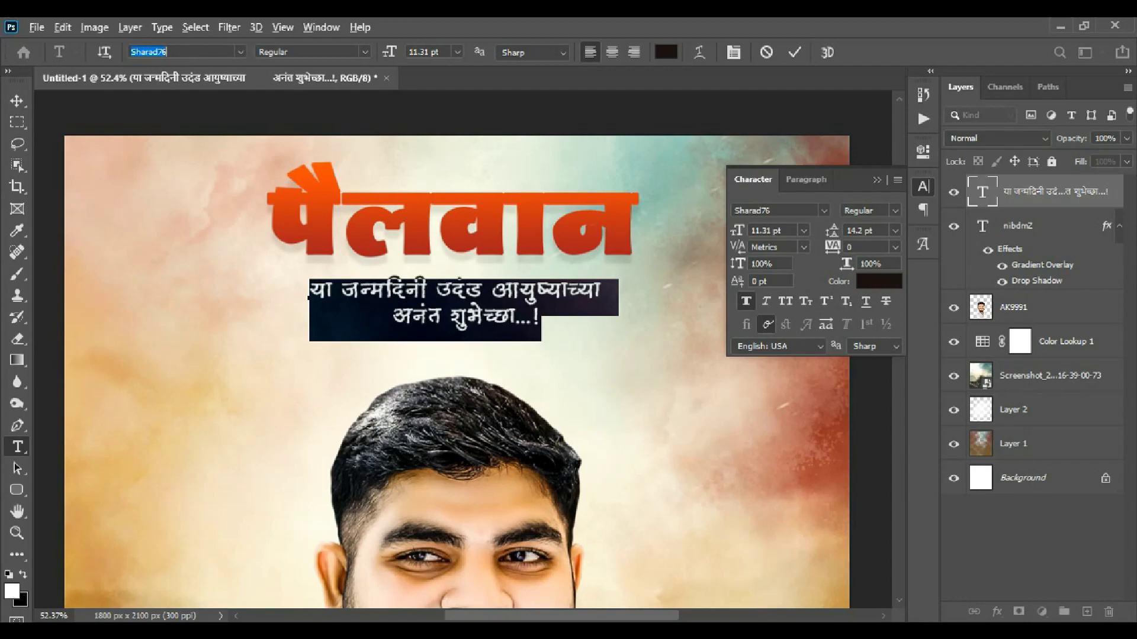
pyautogui.write('al')
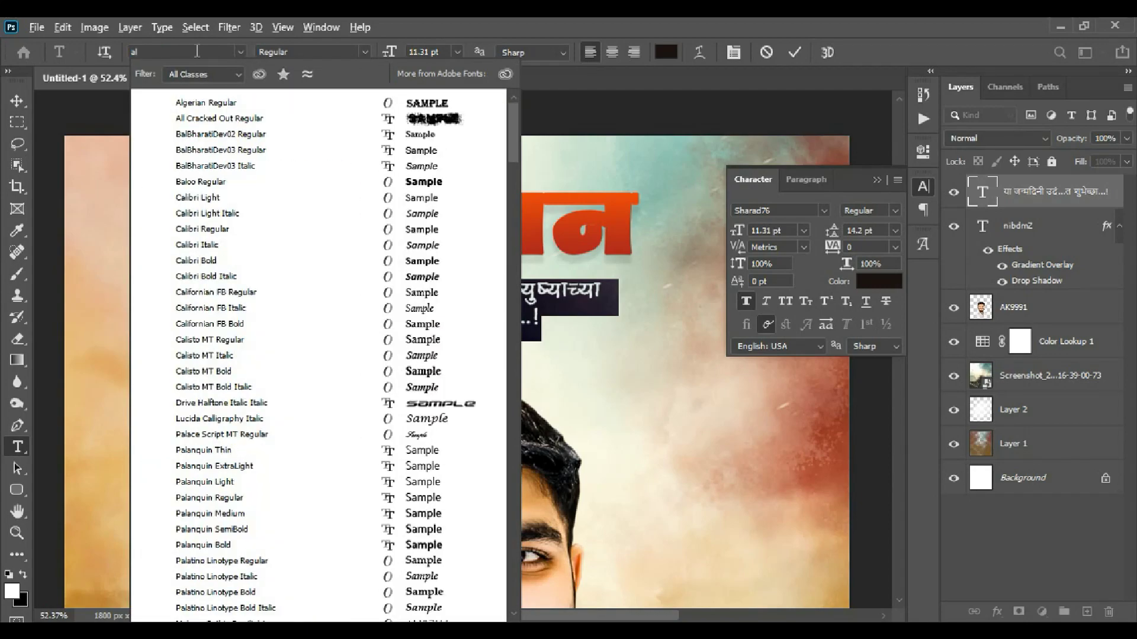
pyautogui.press('BackSpace')
pyautogui.press('BackSpace')
pyautogui.write('ba')
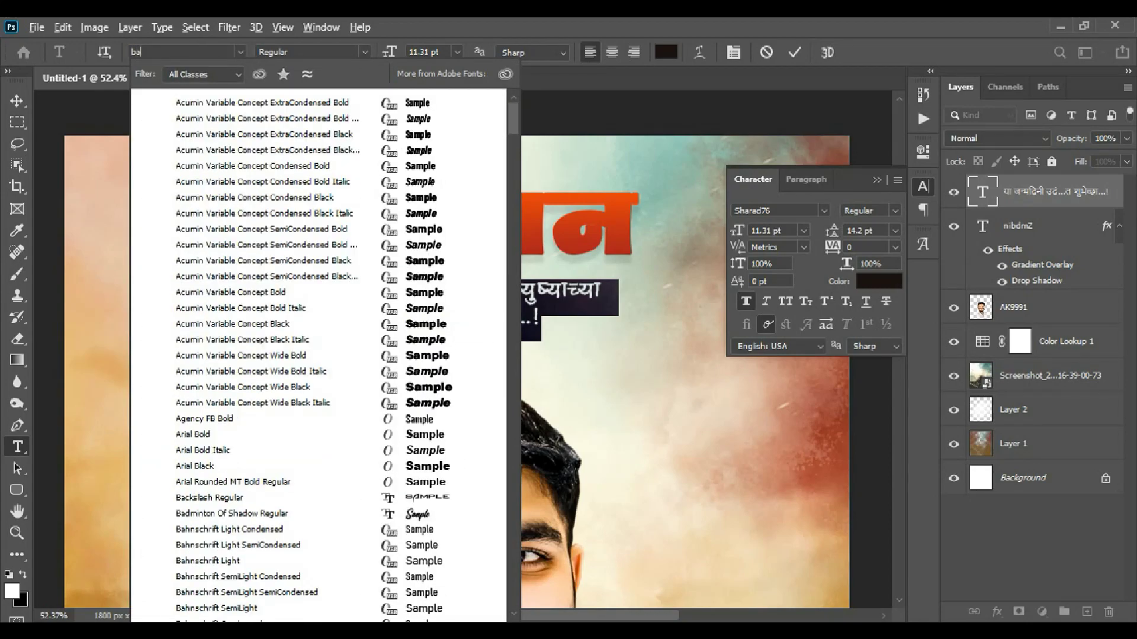
pyautogui.write('l')
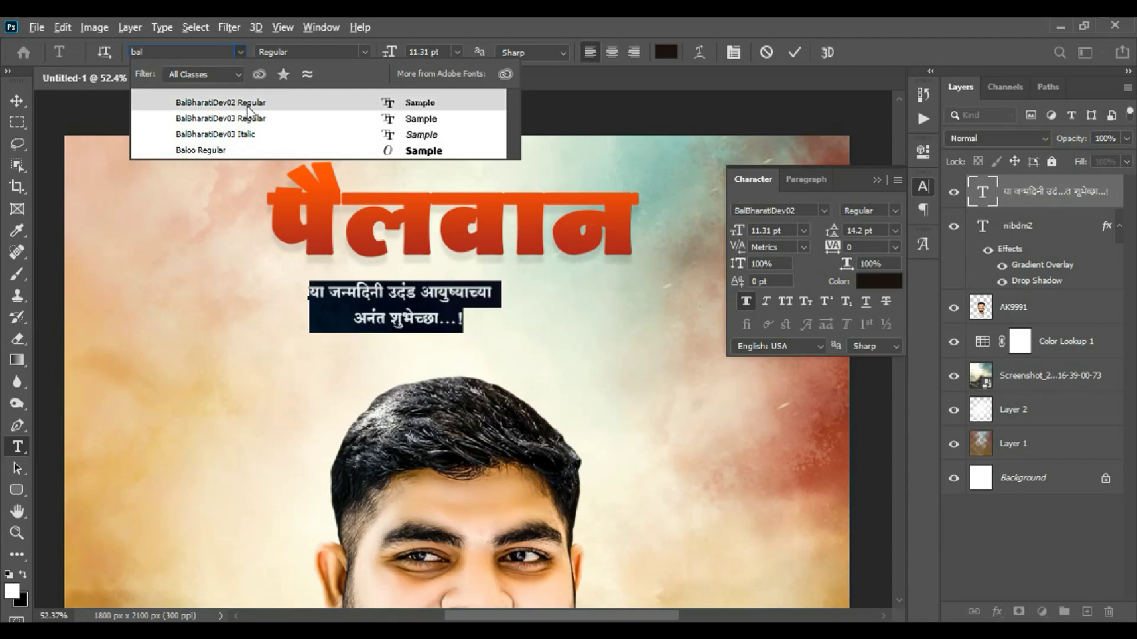
pyautogui.press('Down')
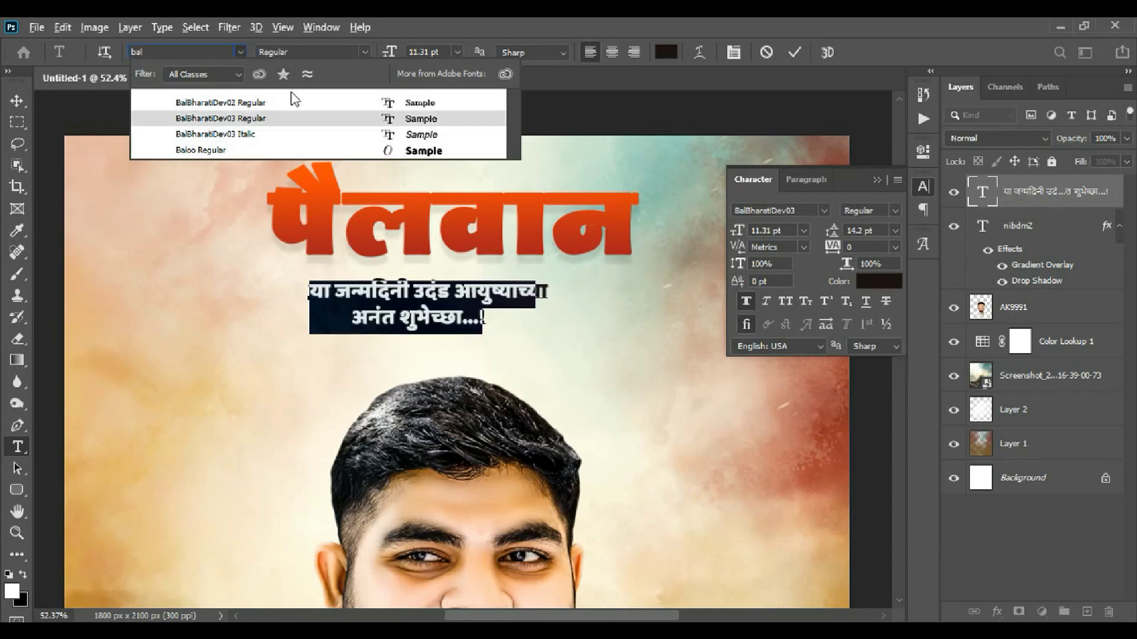
pyautogui.click(294, 103)
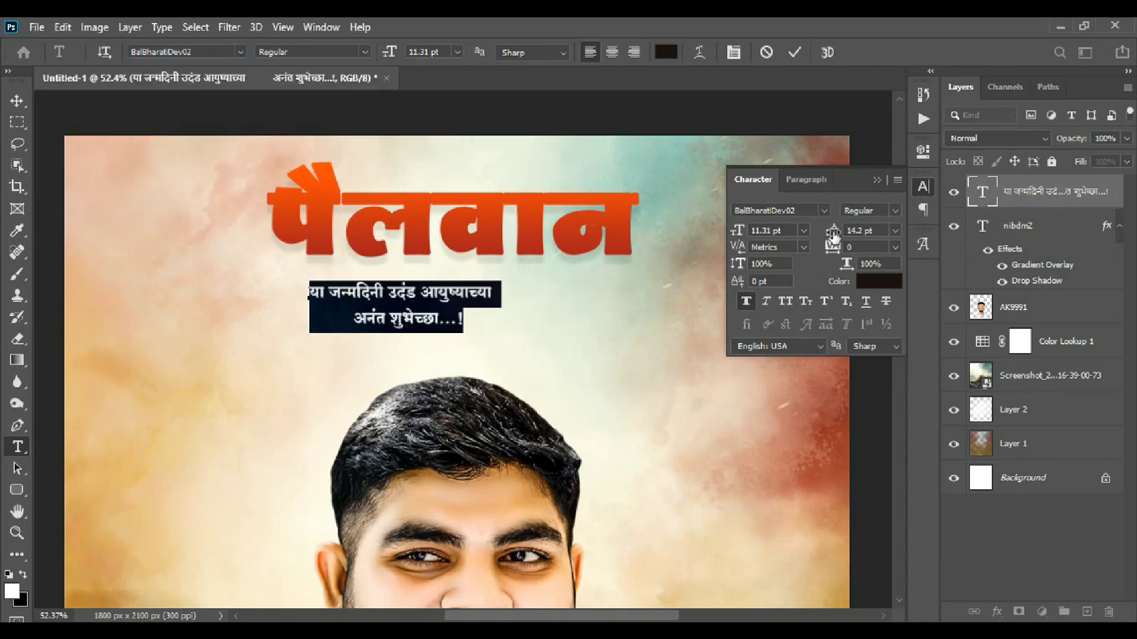
# Reduce the greeting's leading to 11.2 pt and centre it beneath the title
pyautogui.moveTo(833, 234); pyautogui.dragTo(832, 231)
pyautogui.click(17, 100)
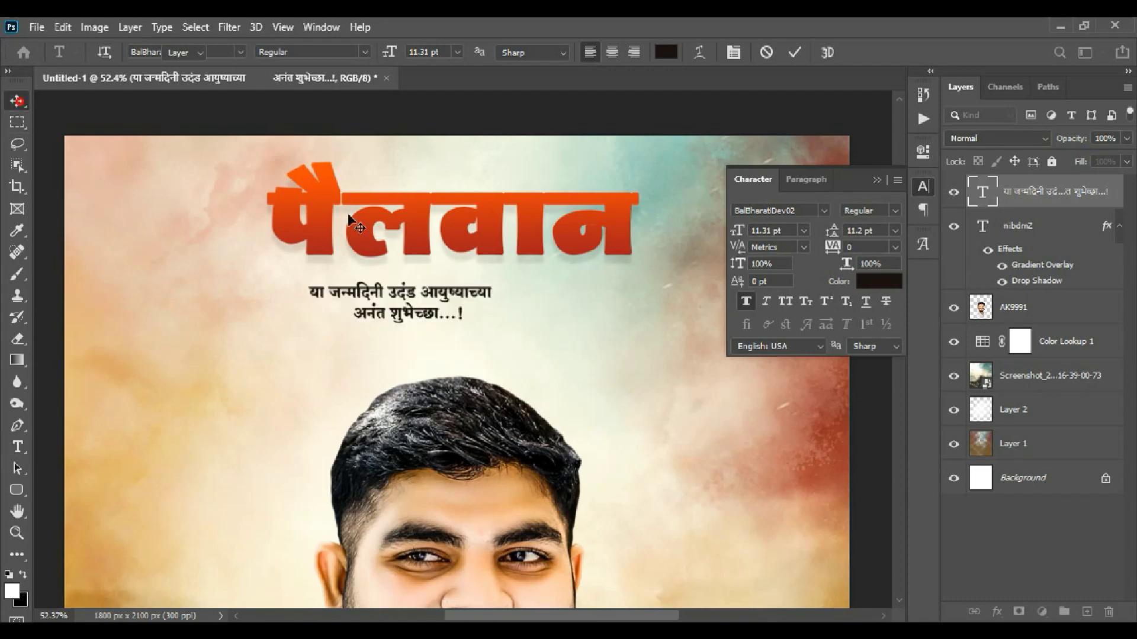
pyautogui.scroll(-3, 408, 296)
pyautogui.moveTo(409, 305); pyautogui.dragTo(447, 301)
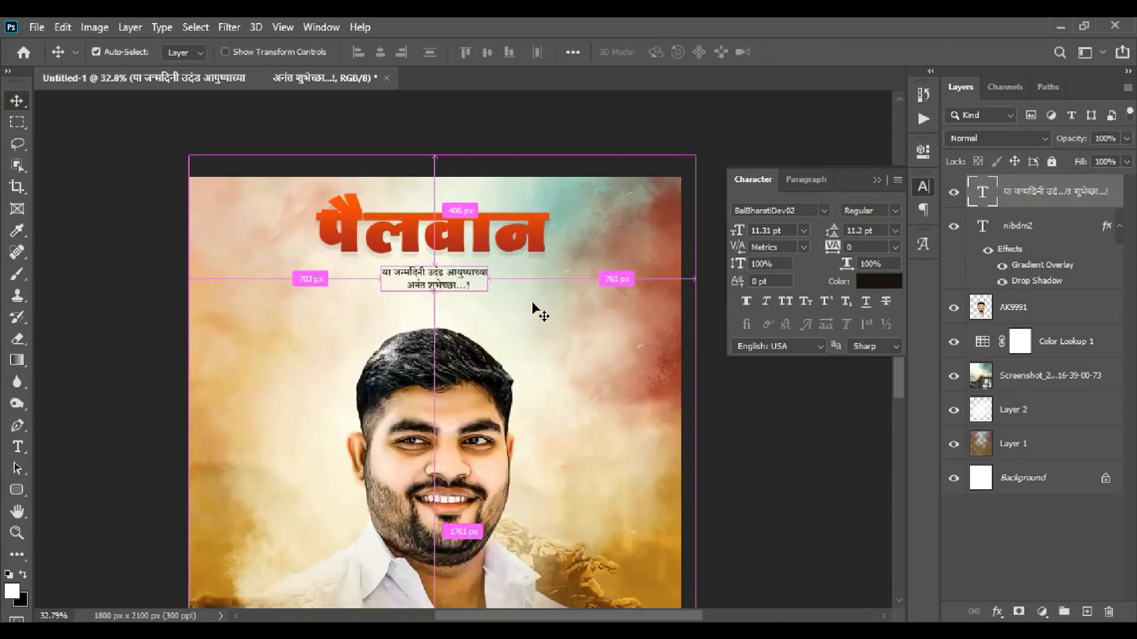
# Scale the greeting text up to about 155%
pyautogui.hotkey('ctrl', 't')
pyautogui.moveTo(493, 281)
pyautogui.mouseDown()
pyautogui.moveTo(547, 283)
pyautogui.moveTo(461, 288)
pyautogui.mouseUp()
pyautogui.press('Return')
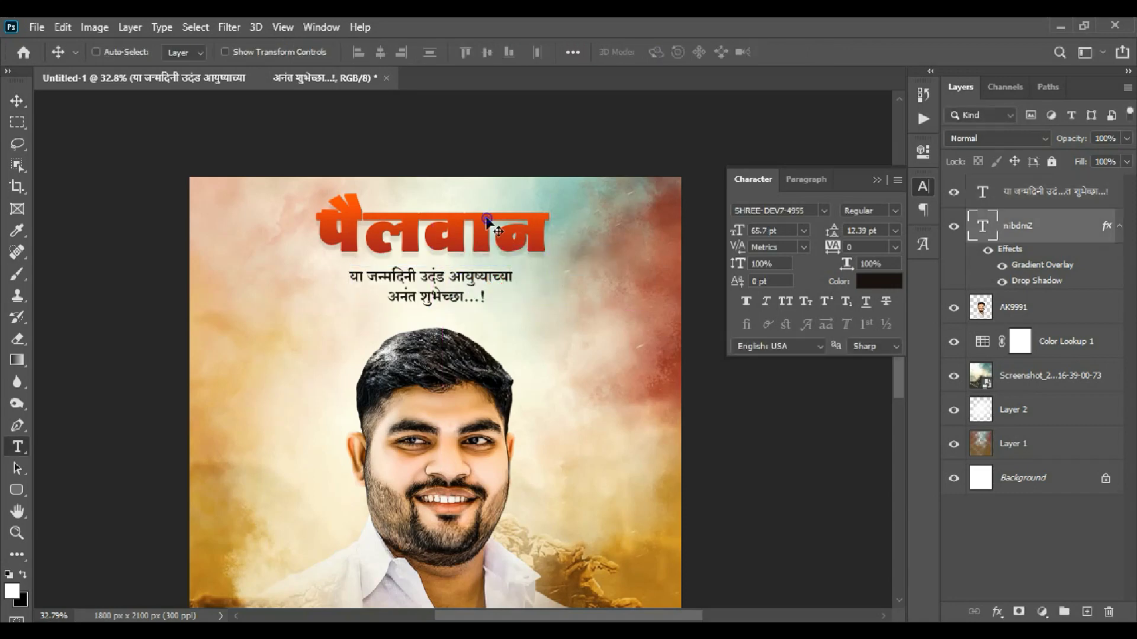
# Turn off Faux Bold on the पैलवान title and move it near the poster top
pyautogui.doubleClick(488, 217)
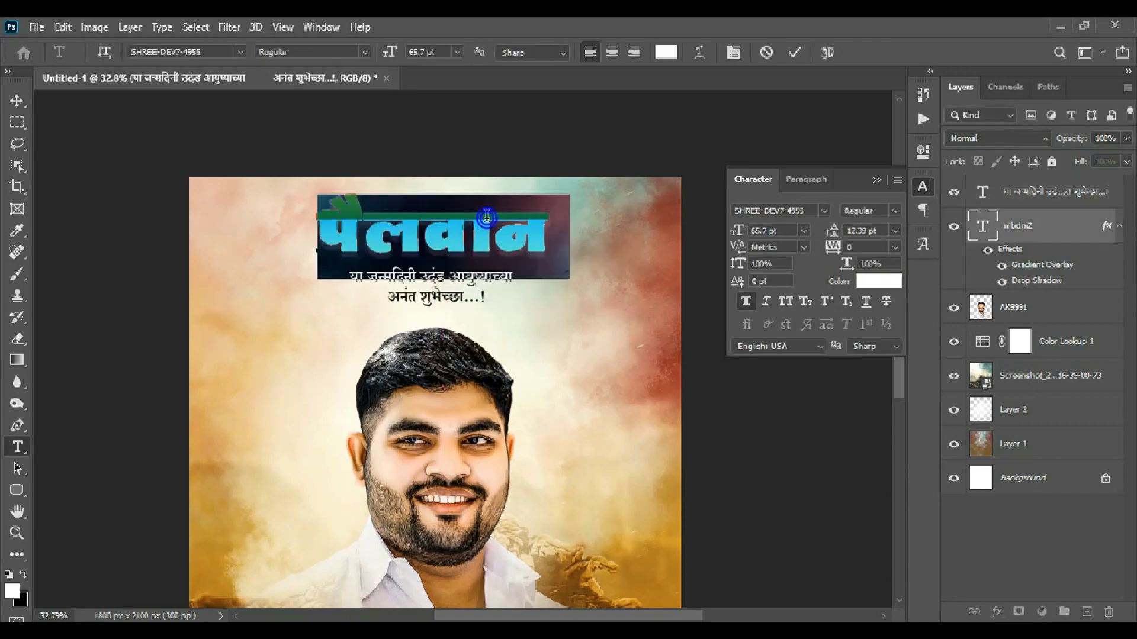
pyautogui.click(747, 301)
pyautogui.click(17, 102)
pyautogui.scroll(3, 401, 208)
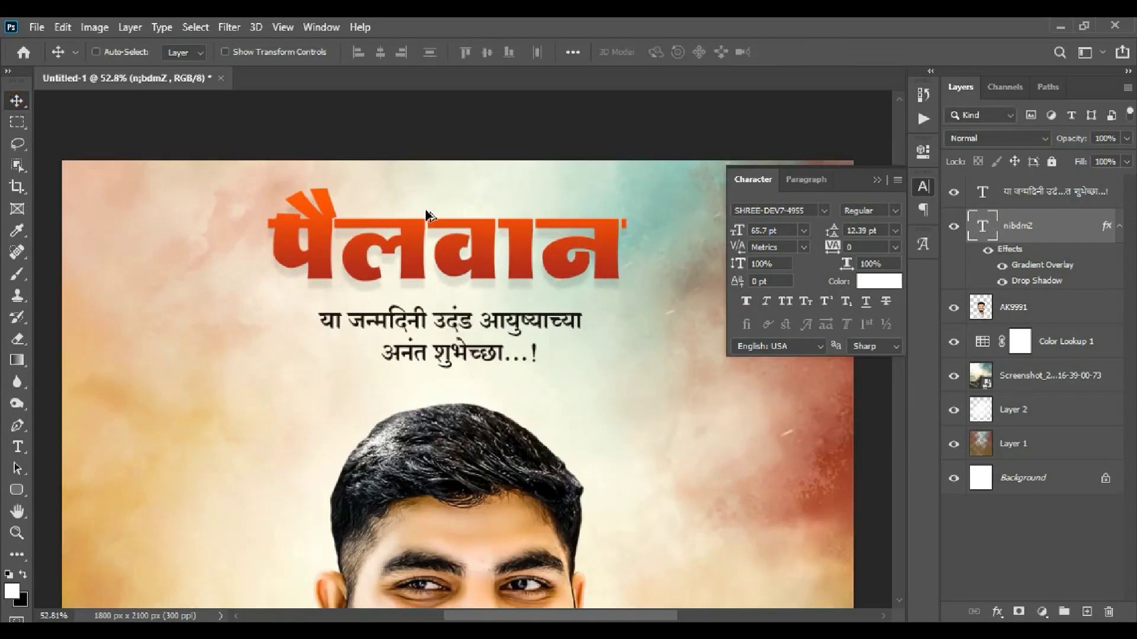
pyautogui.scroll(2, 415, 225)
pyautogui.moveTo(432, 225); pyautogui.dragTo(435, 237)
pyautogui.scroll(-3, 435, 237)
pyautogui.scroll(1, 441, 279)
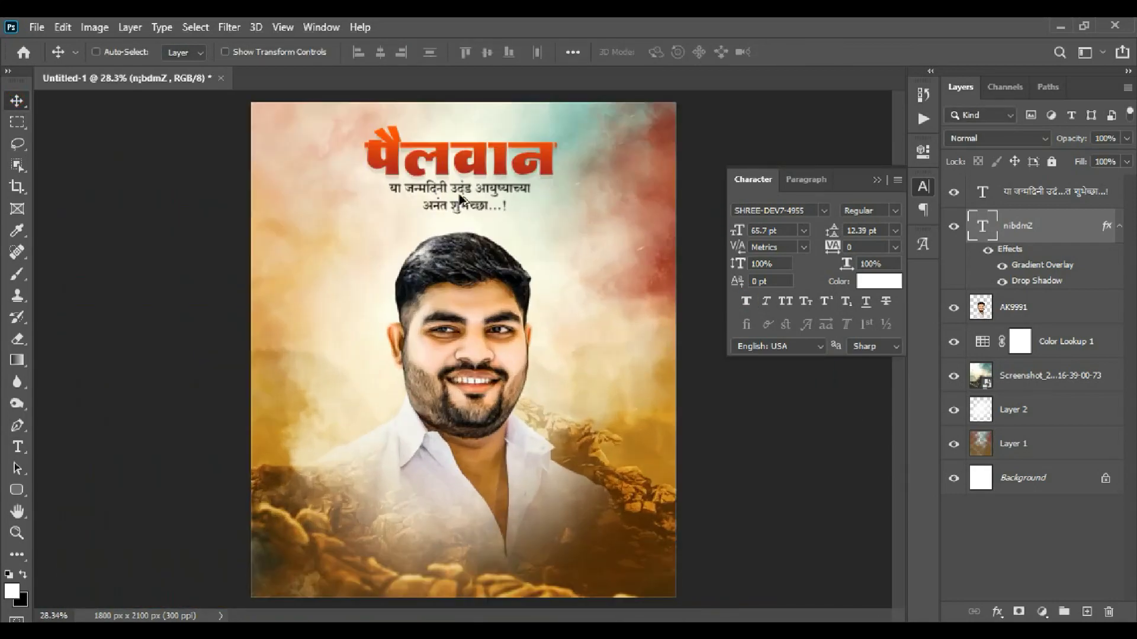
pyautogui.scroll(3, 444, 302)
pyautogui.scroll(1, 447, 309)
pyautogui.scroll(1, 448, 311)
# Tighten the greeting's leading to 16.31 pt and move it up under the title
pyautogui.doubleClick(466, 335)
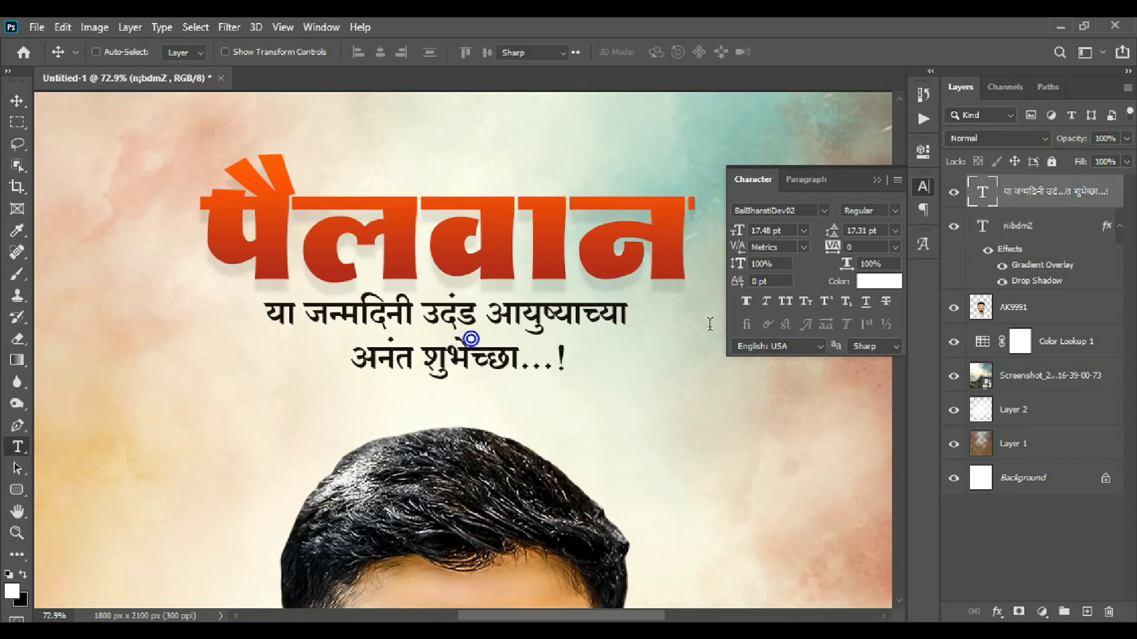
pyautogui.moveTo(832, 237); pyautogui.dragTo(827, 237)
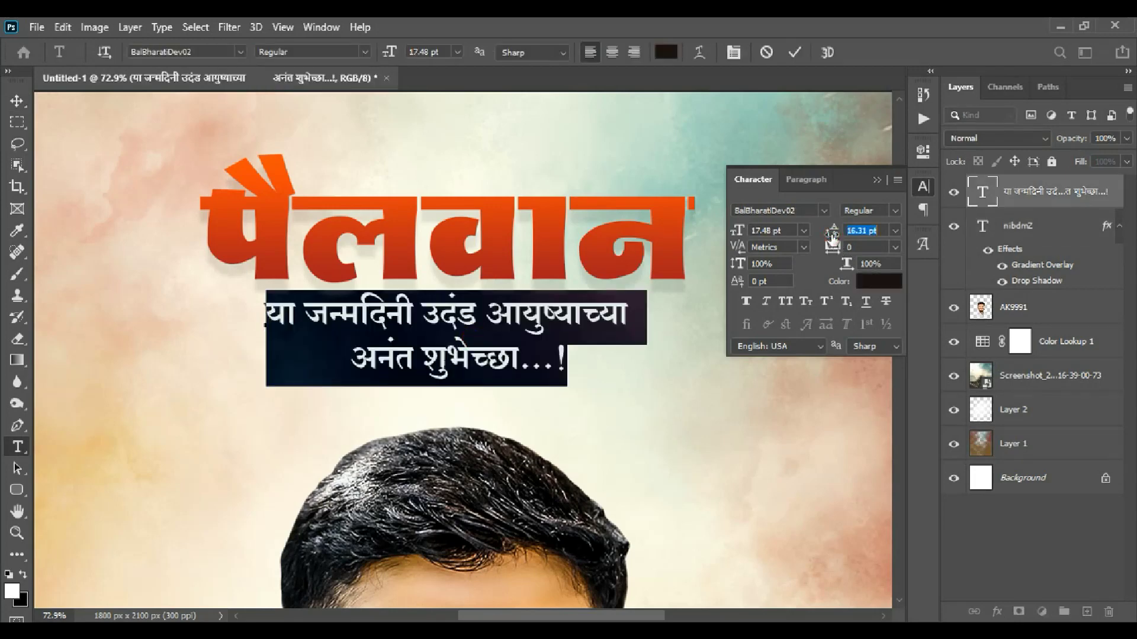
pyautogui.click(23, 102)
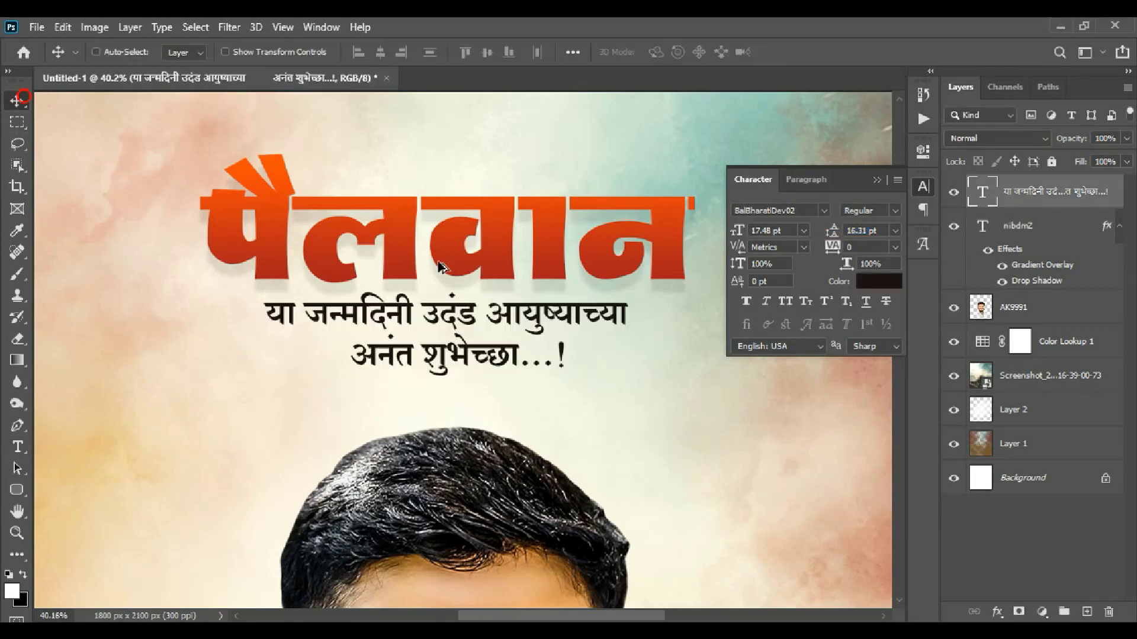
pyautogui.scroll(-5, 437, 262)
pyautogui.moveTo(452, 299)
pyautogui.mouseDown()
pyautogui.moveTo(458, 260)
pyautogui.moveTo(496, 337)
pyautogui.mouseUp()
pyautogui.scroll(5, 458, 261)
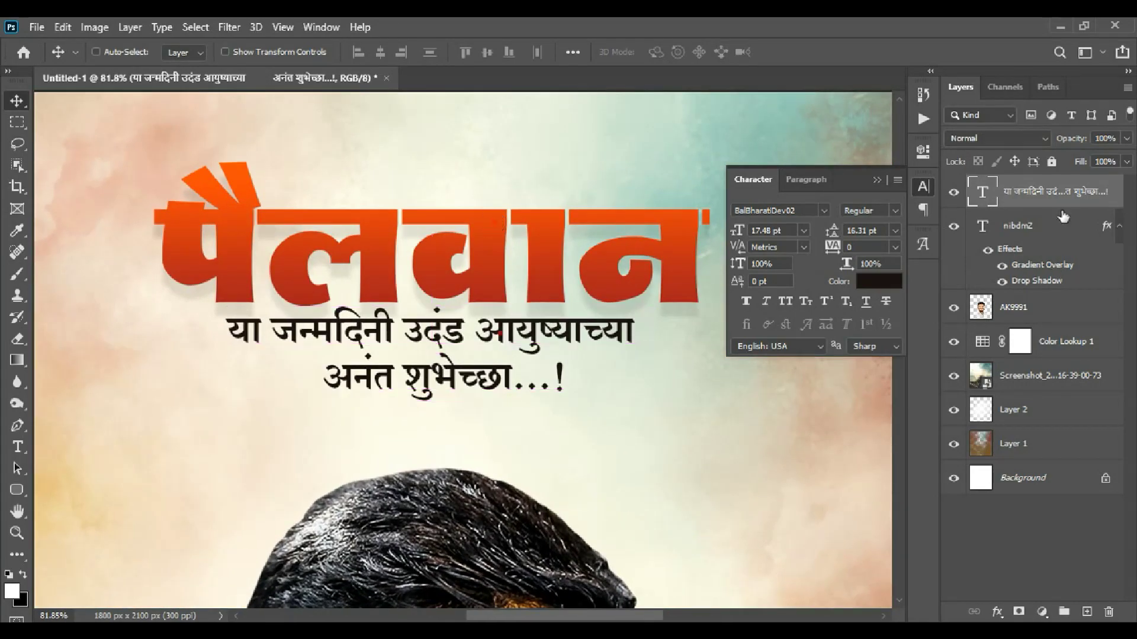
# Shift the title and greeting together slightly to the right
pyautogui.keyDown('ctrl'); pyautogui.keyDown('shift'); pyautogui.click(518, 249); pyautogui.keyUp('shift'); pyautogui.keyUp('ctrl')
pyautogui.scroll(-5, 515, 255)
pyautogui.moveTo(479, 225); pyautogui.dragTo(488, 224)
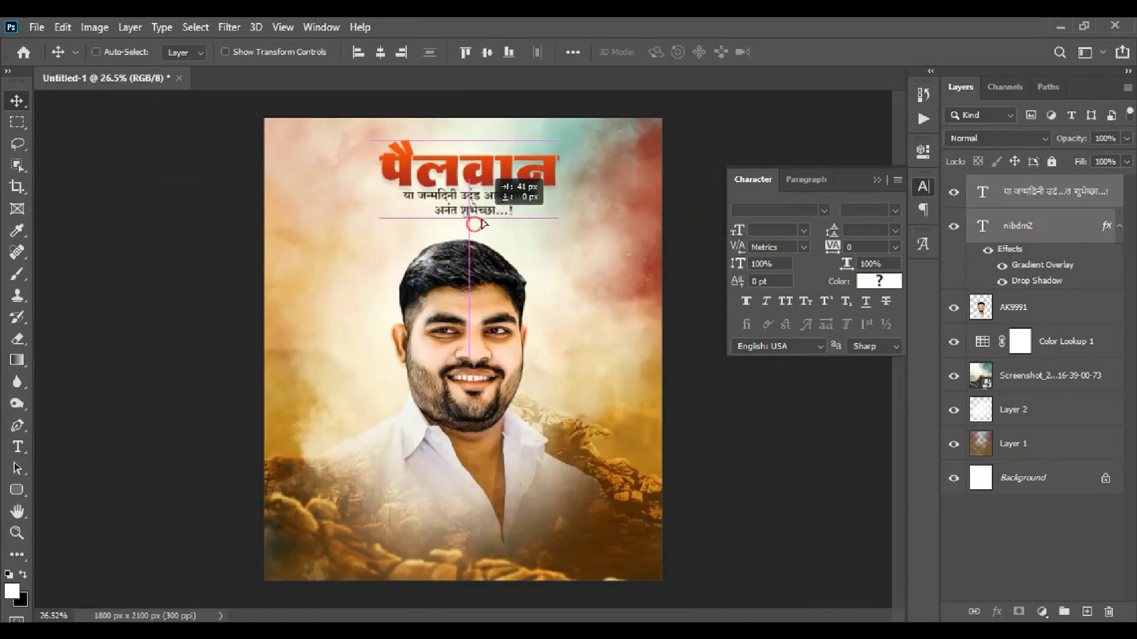
pyautogui.scroll(-1, 545, 273)
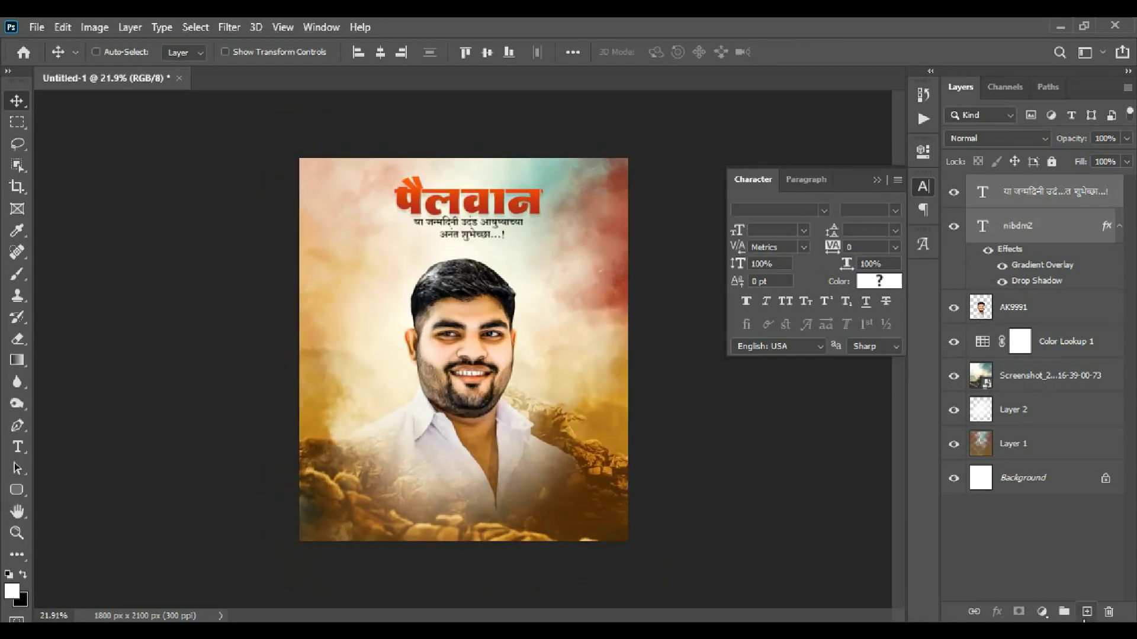
# Add a new layer and draw a Pen path for the separator below the greeting
pyautogui.click(1087, 612)
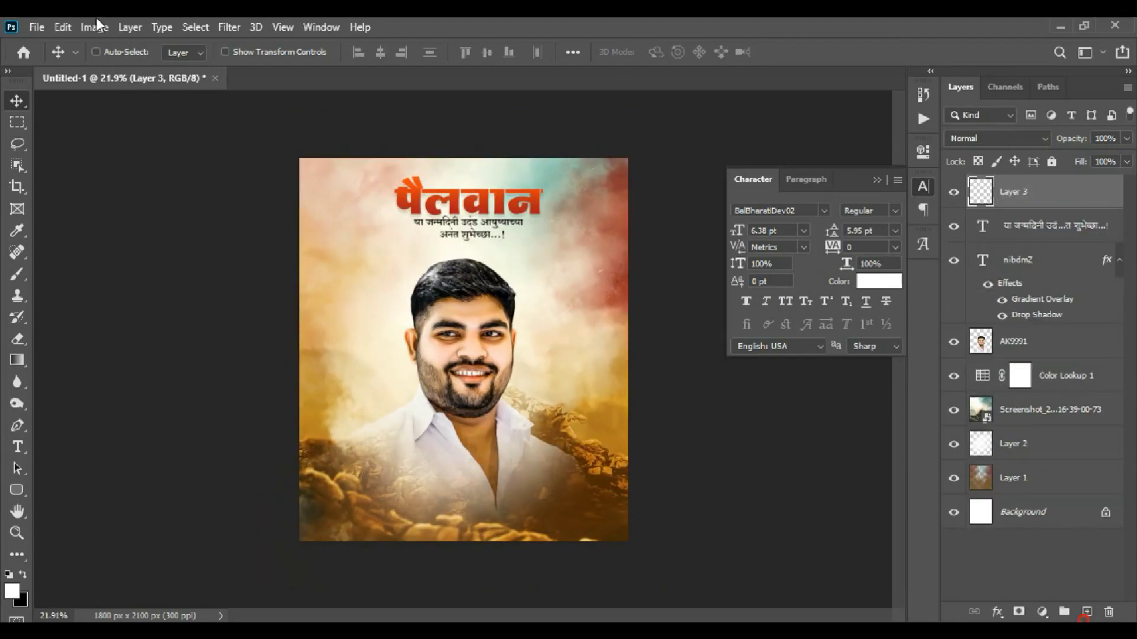
pyautogui.click(17, 425)
pyautogui.scroll(5, 509, 196)
pyautogui.scroll(2, 472, 310)
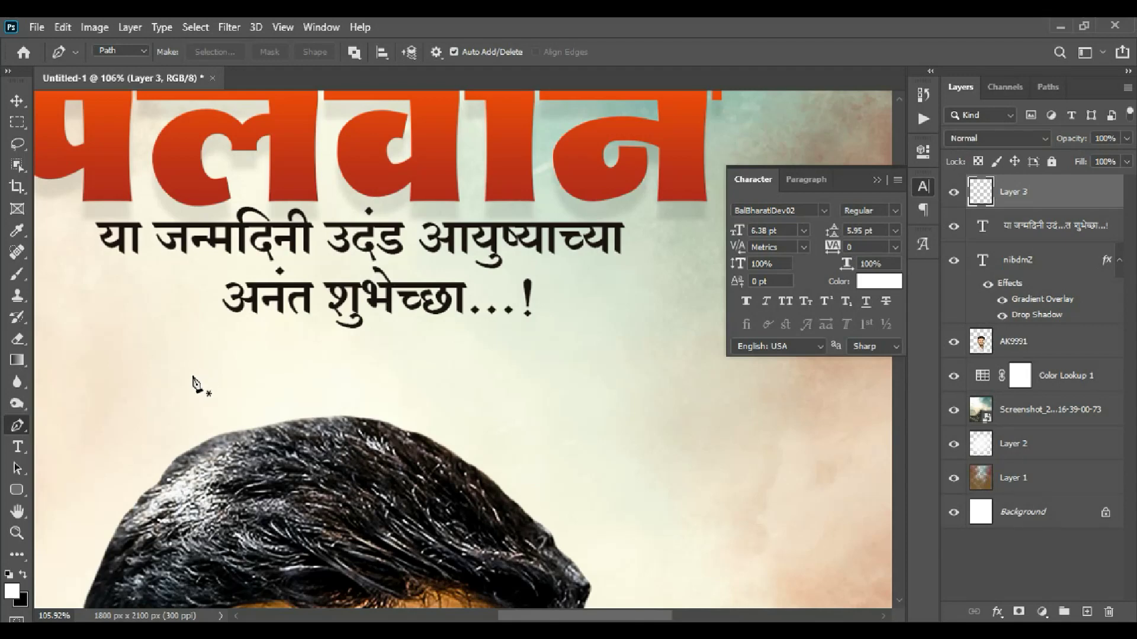
pyautogui.click(193, 350)
pyautogui.click(594, 375)
pyautogui.click(202, 358)
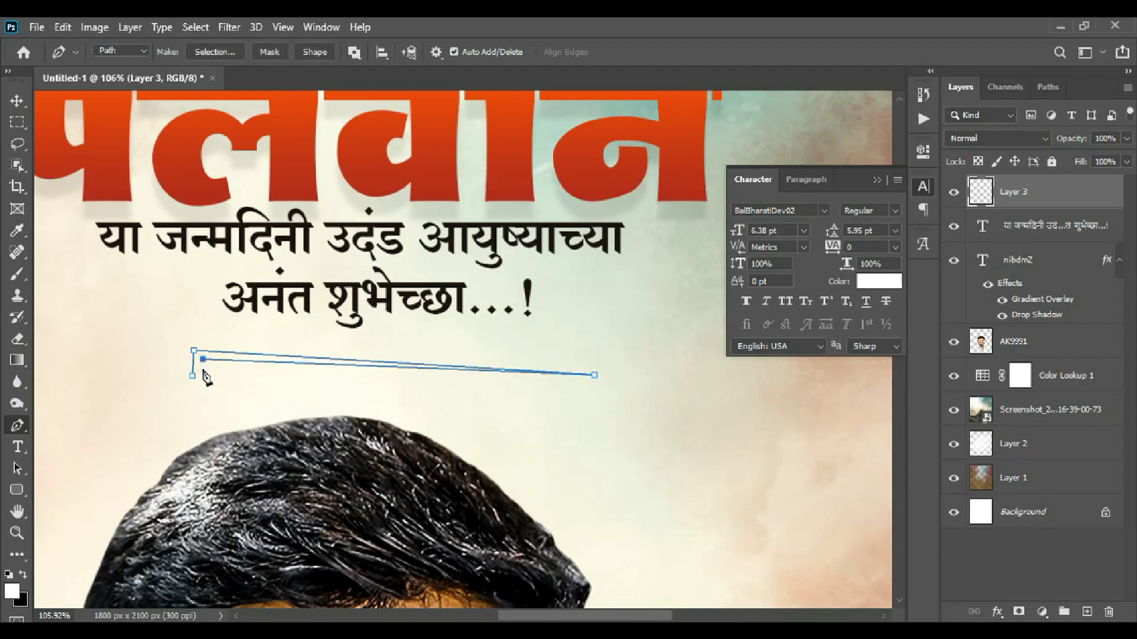
pyautogui.scroll(-5, 196, 382)
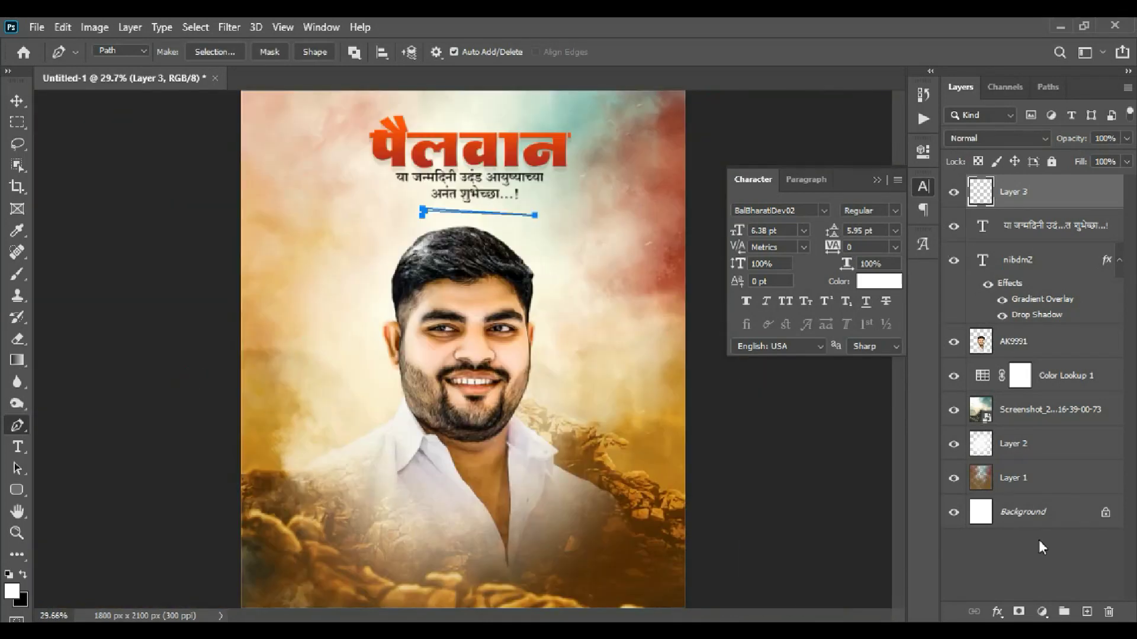
# Stroke the path as a tapered black line and shift it under the greeting
pyautogui.click(22, 576)
pyautogui.press('Return')
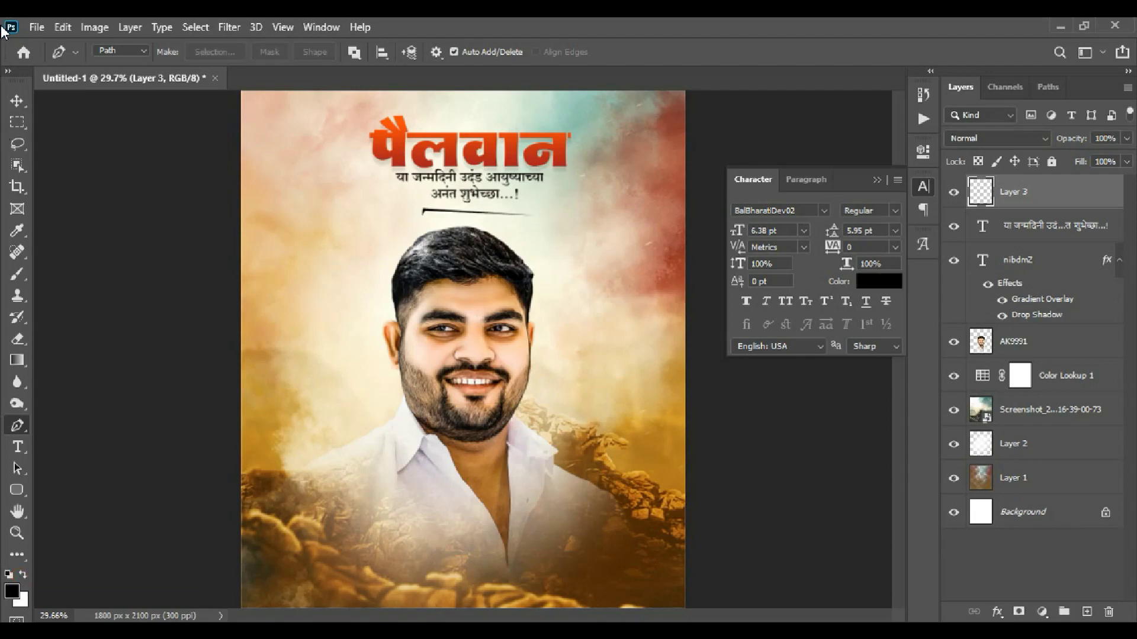
pyautogui.click(16, 100)
pyautogui.scroll(5, 438, 211)
pyautogui.moveTo(446, 237); pyautogui.dragTo(474, 246)
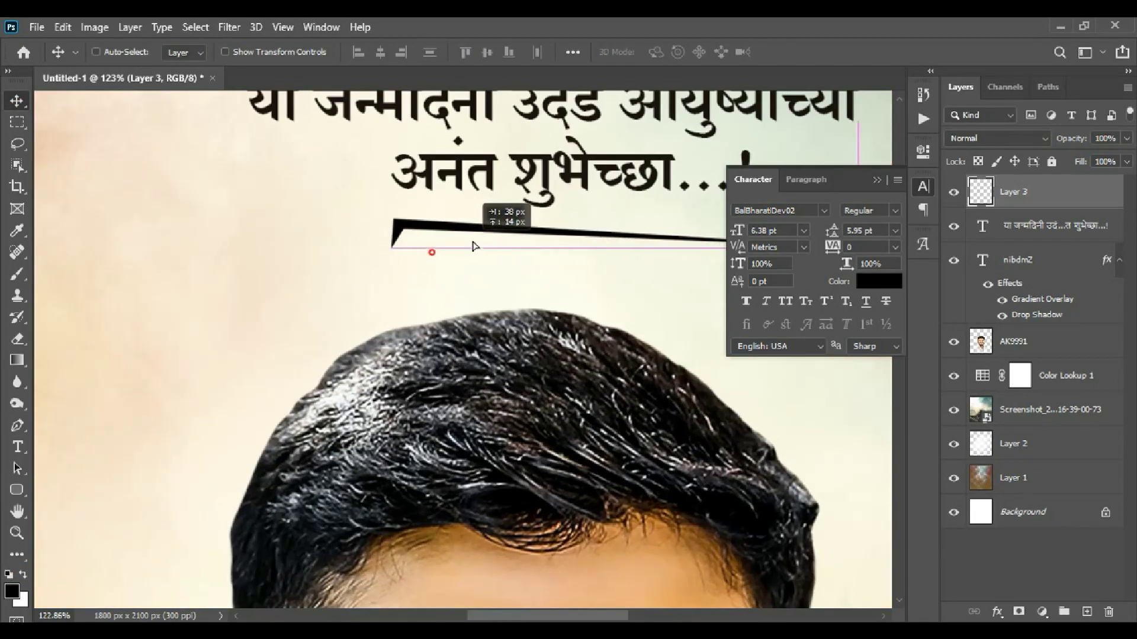
pyautogui.scroll(-6, 500, 249)
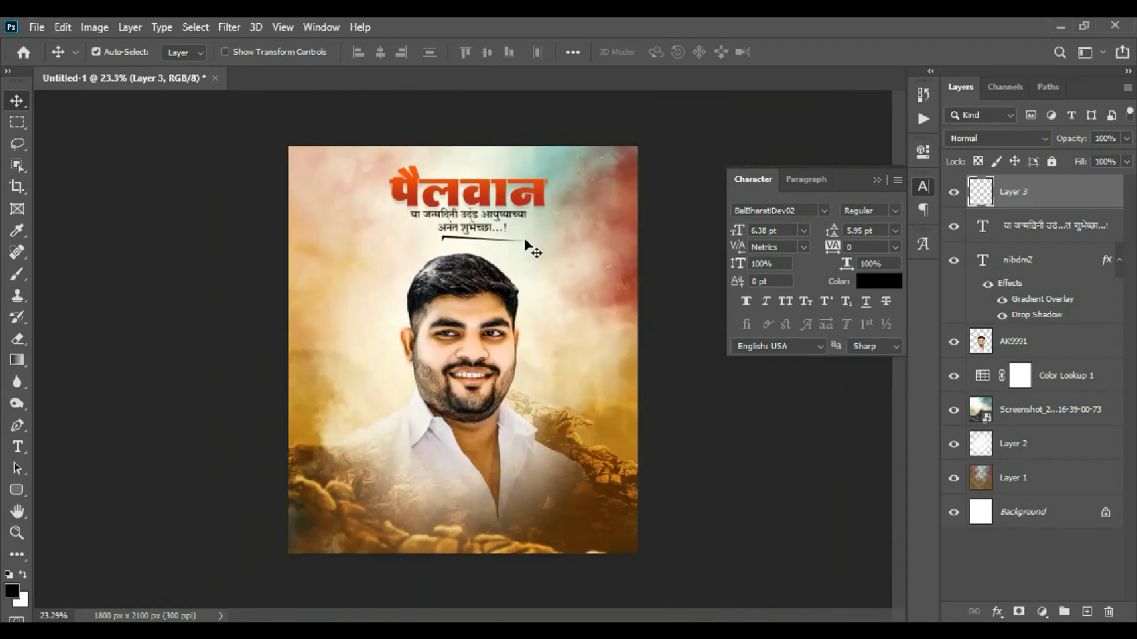
# Flip the separator line horizontally and move it left beneath the greeting
pyautogui.hotkey('ctrl', 't')
pyautogui.rightClick(500, 236)
pyautogui.click(551, 517)
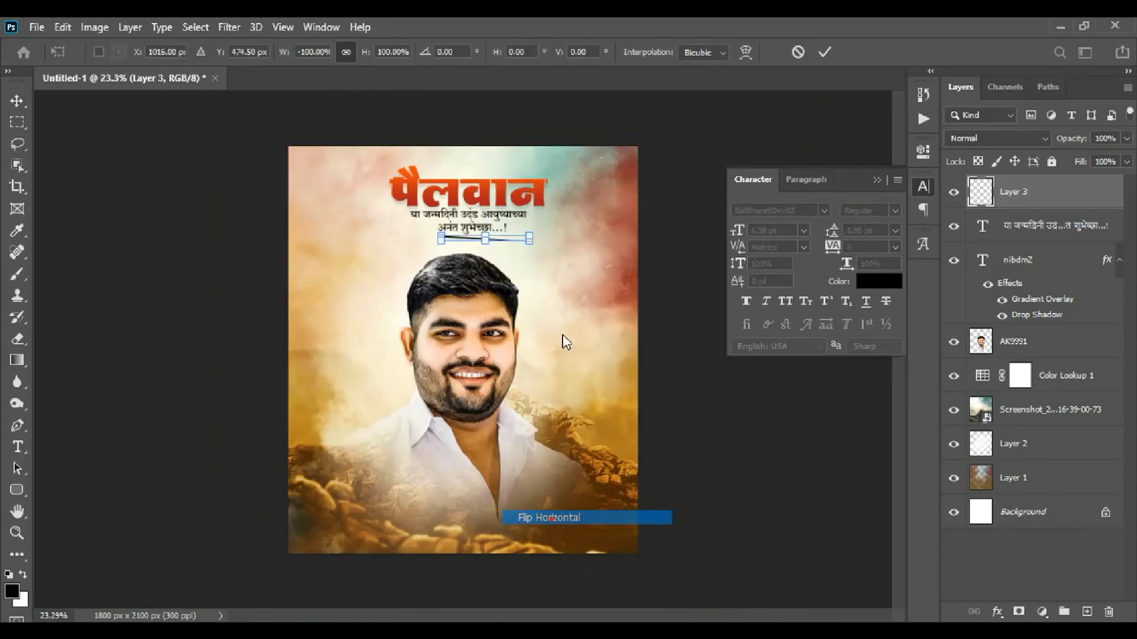
pyautogui.press('Return')
pyautogui.moveTo(500, 248)
pyautogui.mouseDown()
pyautogui.moveTo(465, 253)
pyautogui.moveTo(468, 288)
pyautogui.mouseUp()
pyautogui.scroll(3, 466, 254)
pyautogui.scroll(-2, 468, 287)
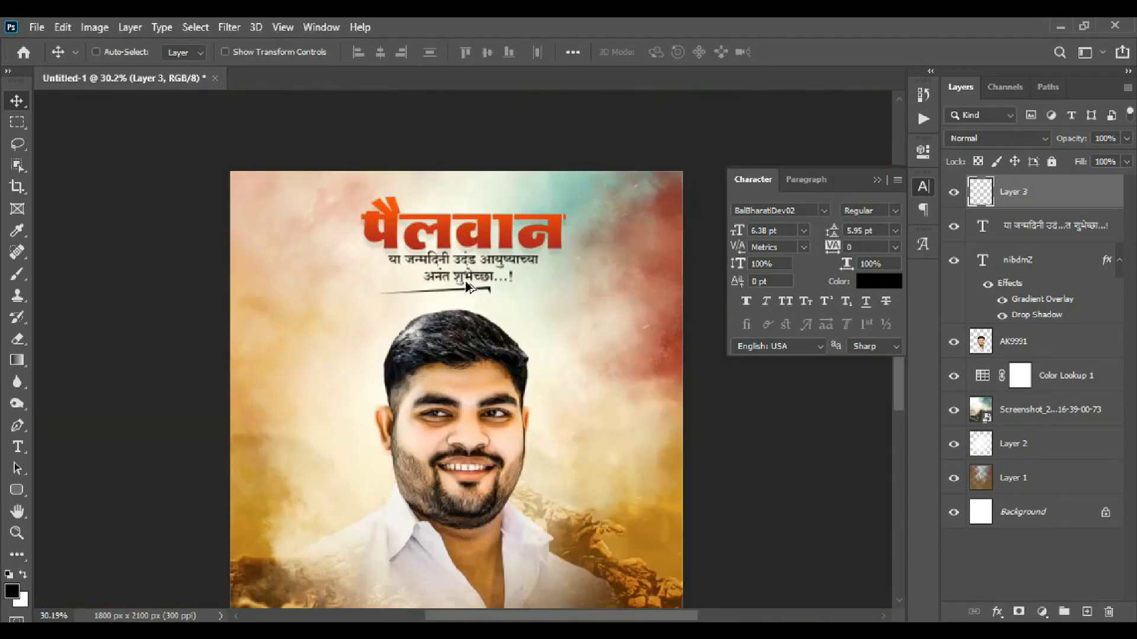
pyautogui.scroll(-2, 466, 285)
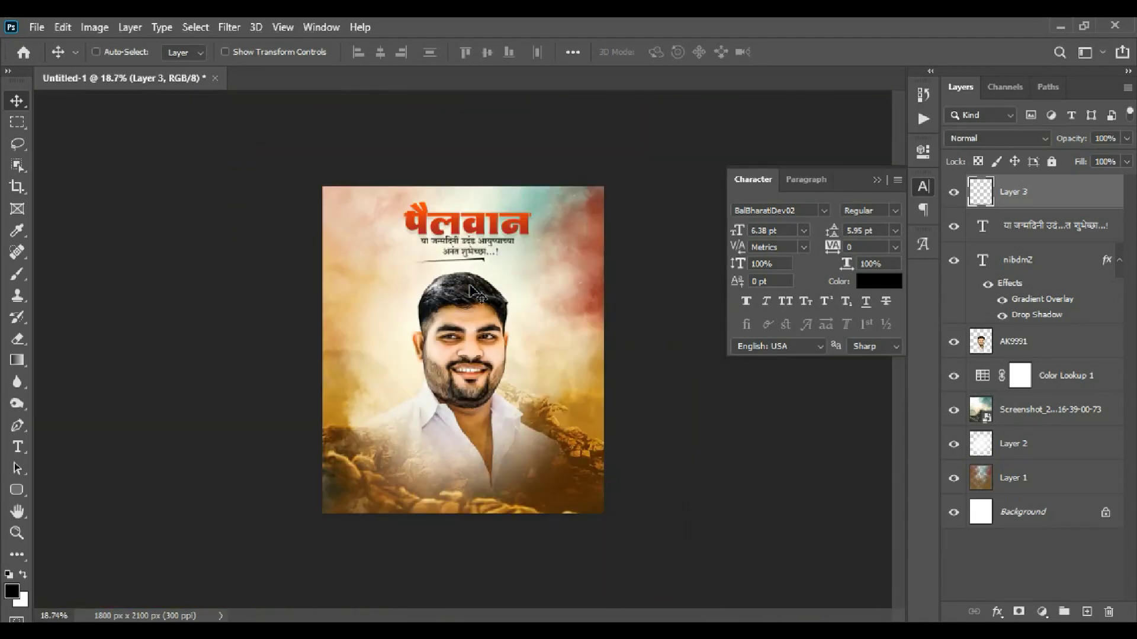
pyautogui.click(877, 180)
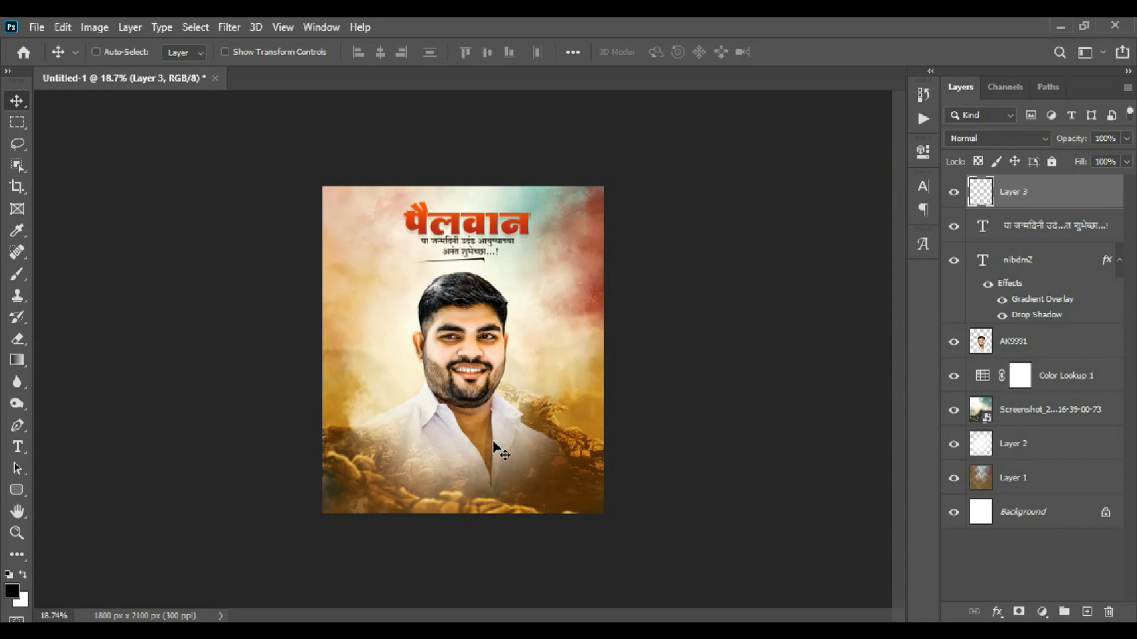
pyautogui.scroll(3, 497, 450)
pyautogui.scroll(-3, 604, 411)
pyautogui.scroll(-3, 558, 267)
pyautogui.scroll(-1, 543, 259)
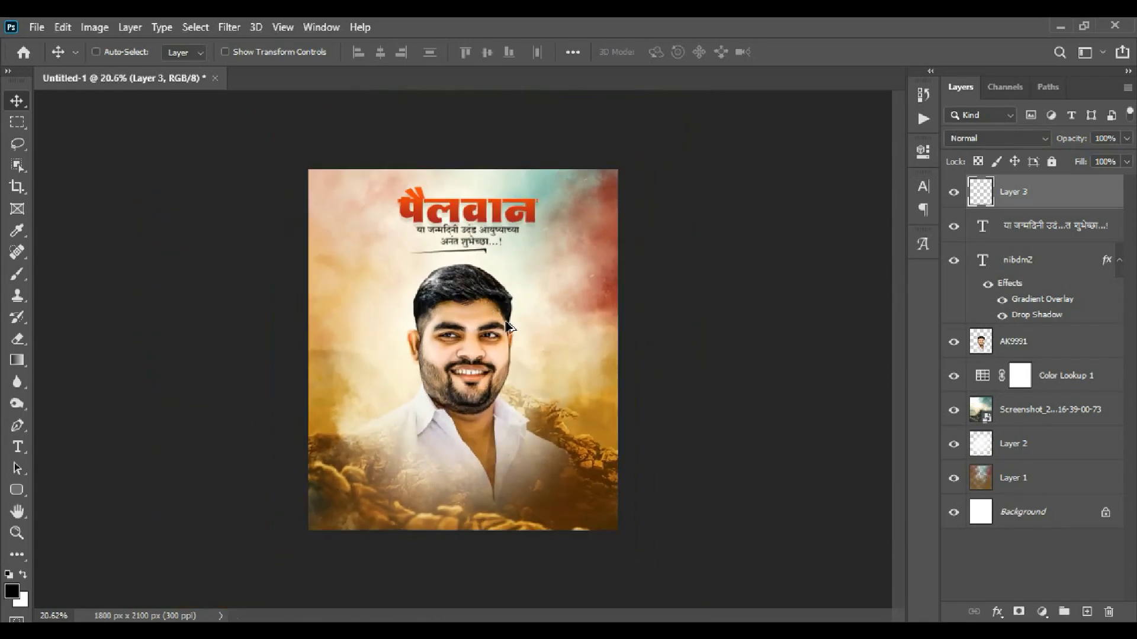
pyautogui.click(1086, 608)
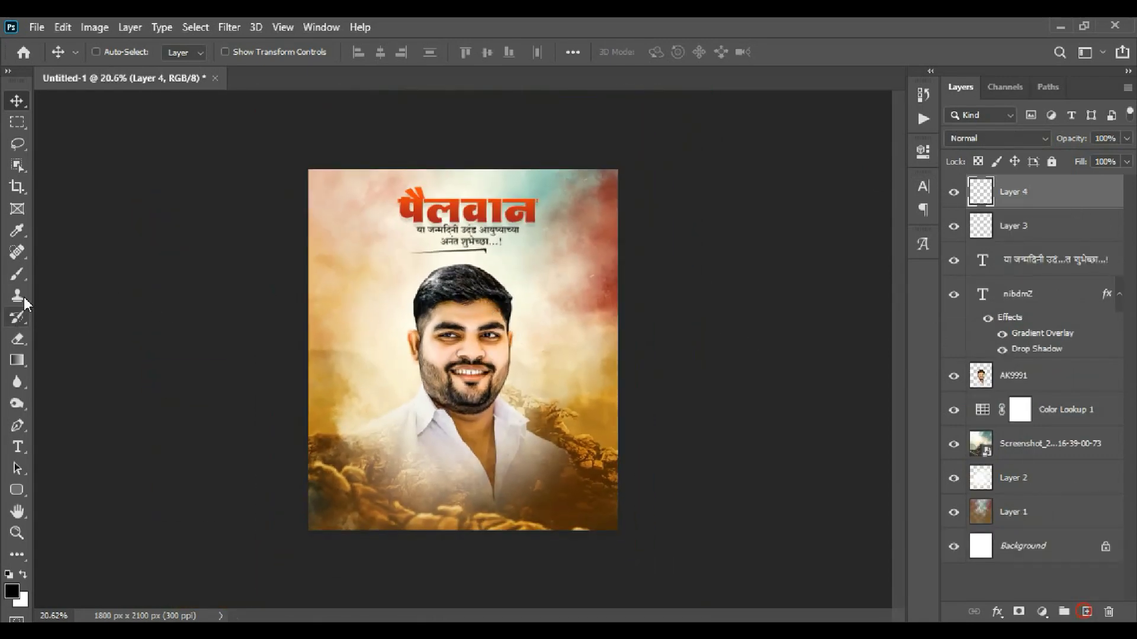
pyautogui.click(17, 274)
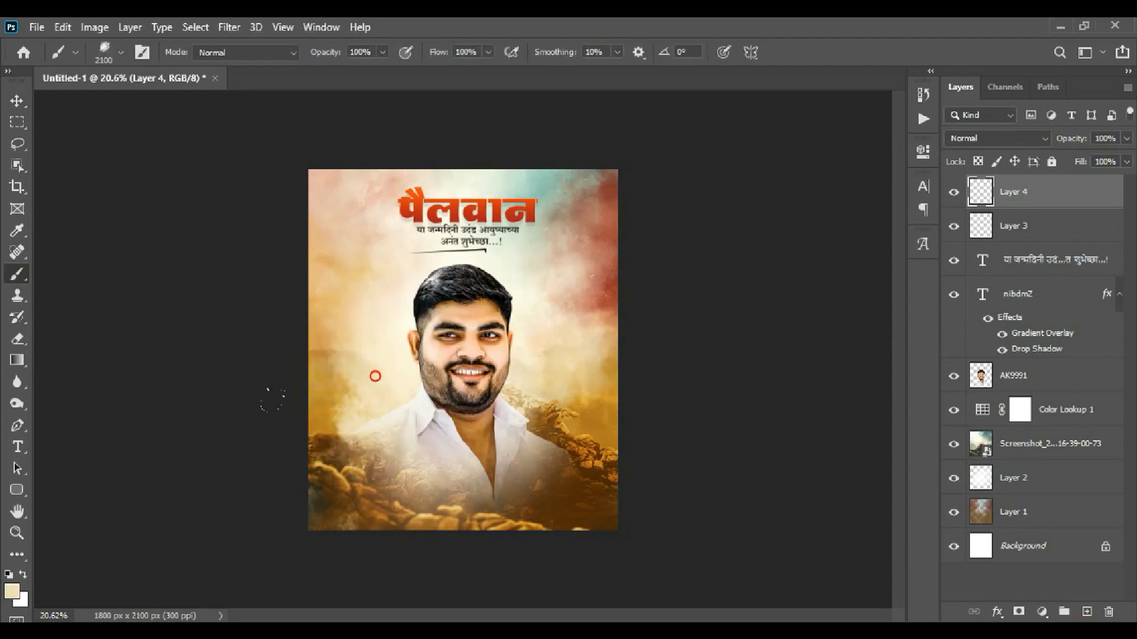
pyautogui.click(356, 521)
pyautogui.moveTo(357, 522); pyautogui.dragTo(602, 501)
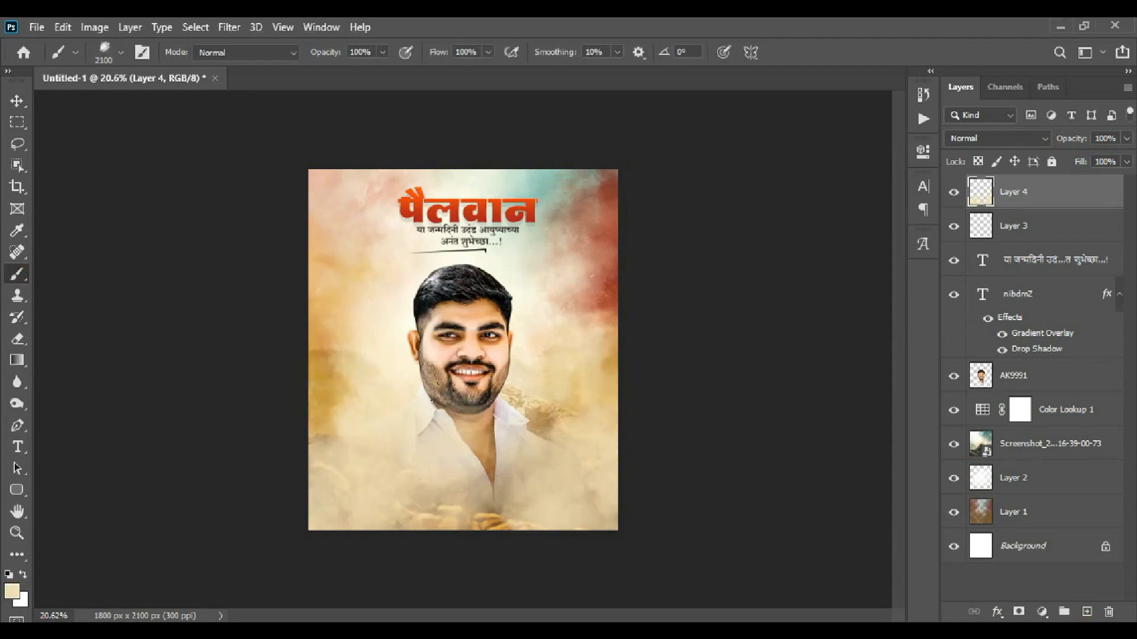
pyautogui.hotkey('ctrl', 'z')
pyautogui.hotkey('ctrl', 'z')
pyautogui.keyDown('alt'); pyautogui.click(599, 503); pyautogui.keyUp('alt')
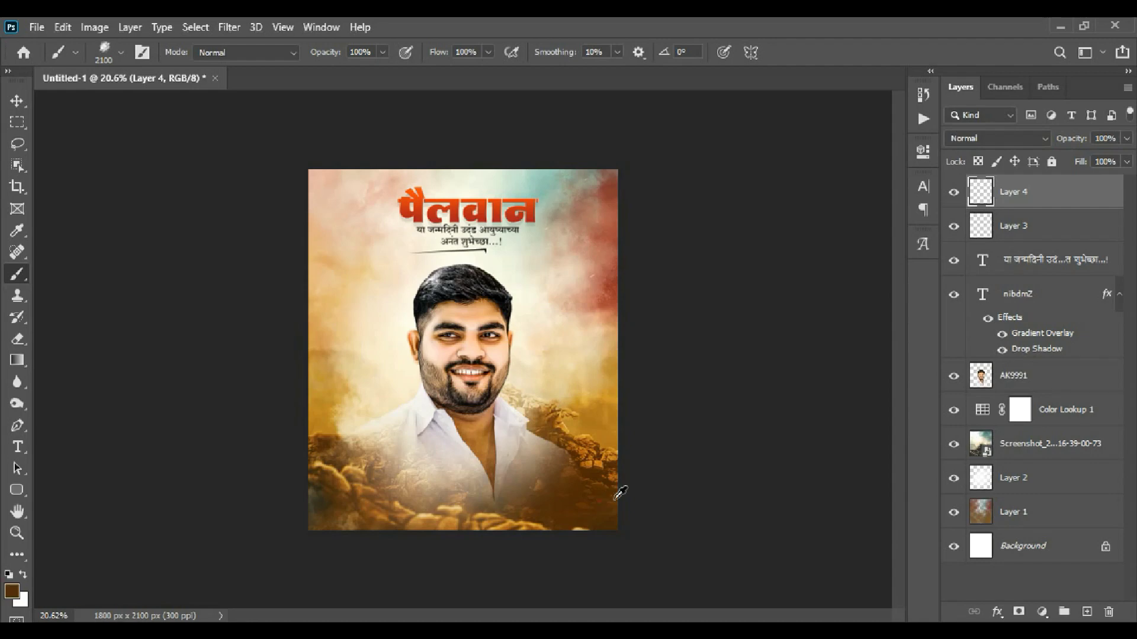
pyautogui.click(309, 546)
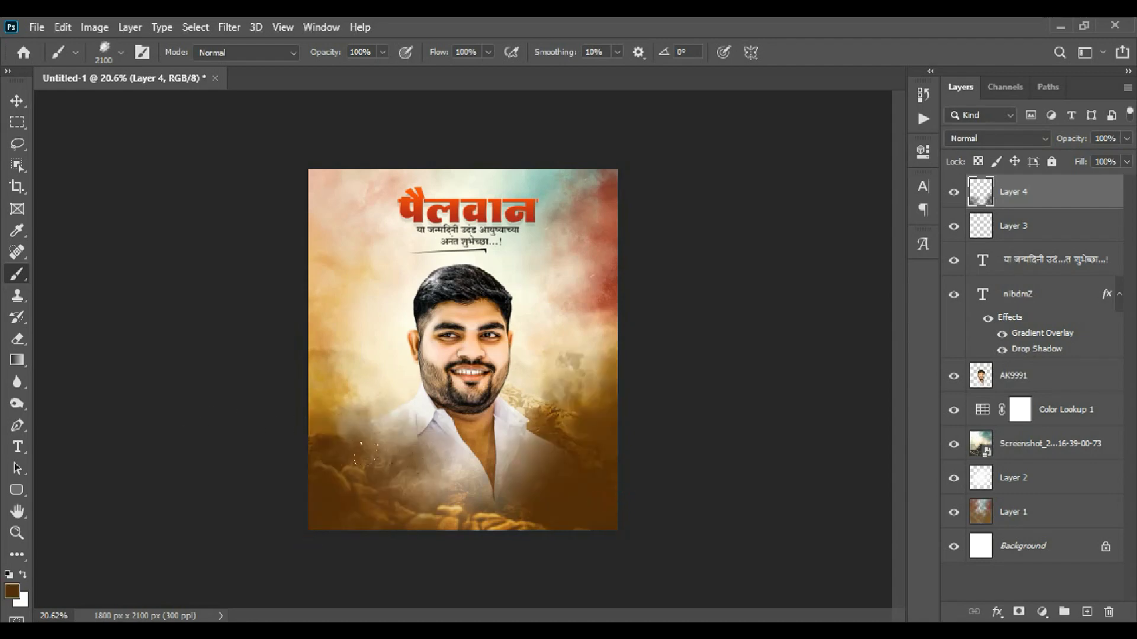
pyautogui.click(462, 576)
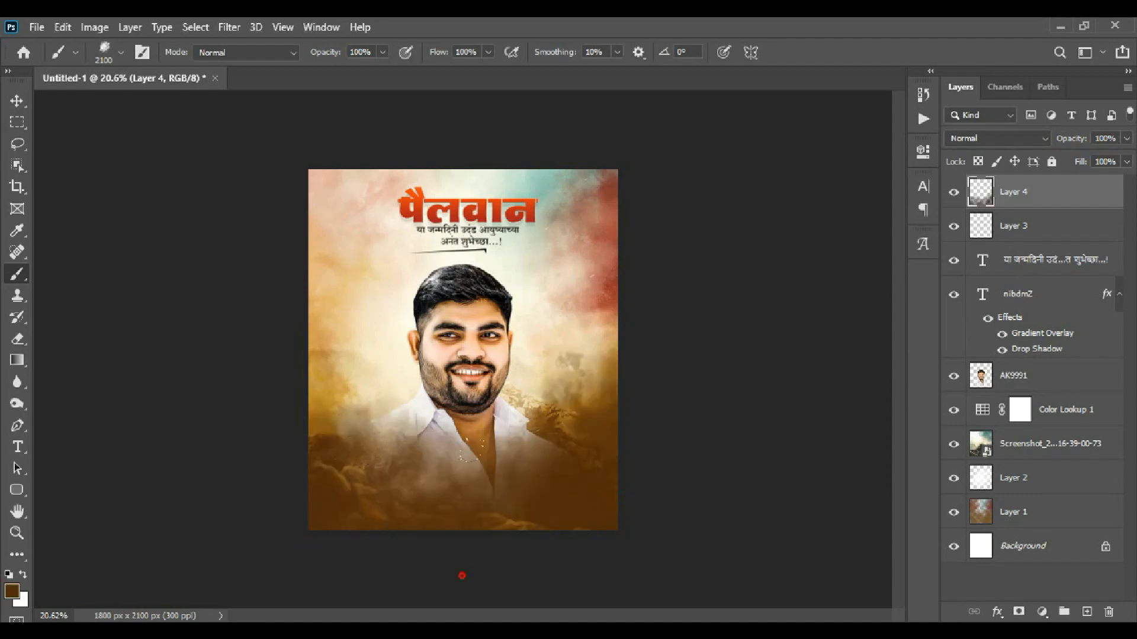
pyautogui.click(16, 101)
pyautogui.scroll(2, 506, 252)
pyautogui.scroll(2, 506, 251)
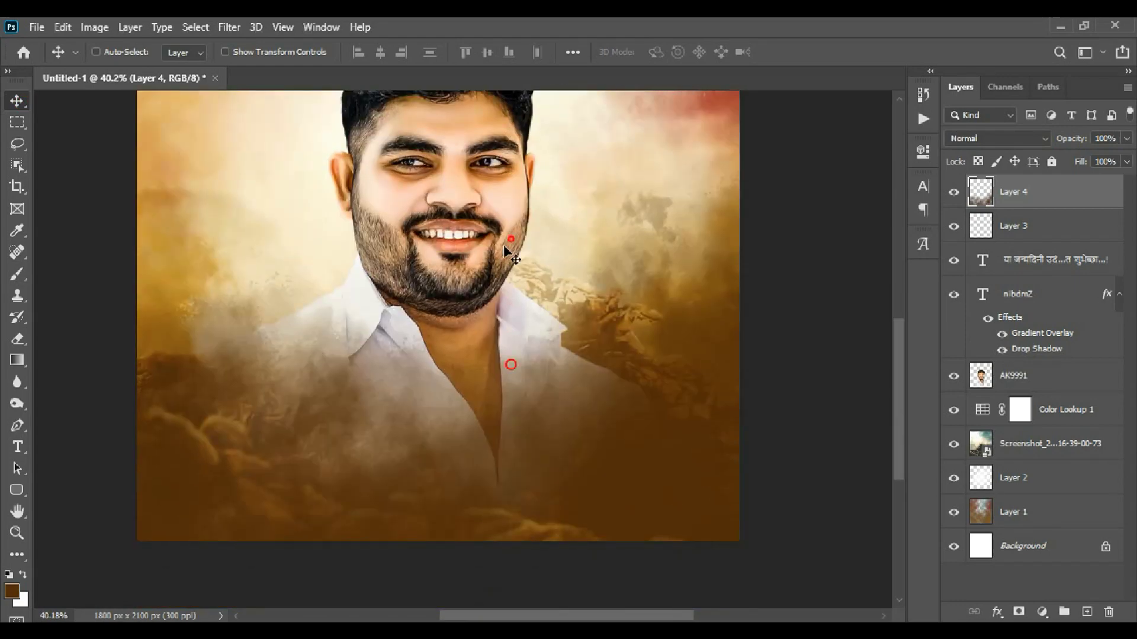
pyautogui.scroll(-2, 506, 251)
pyautogui.scroll(2, 508, 237)
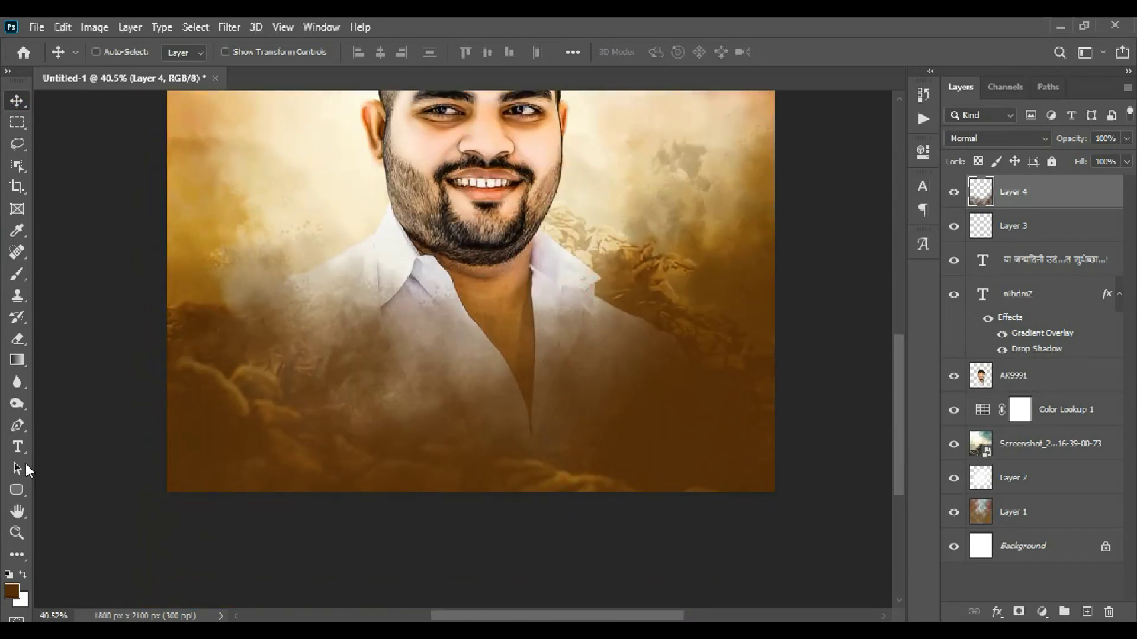
# Start a text layer at the bottom-left, about 17 pt, in white ffffff
pyautogui.click(17, 447)
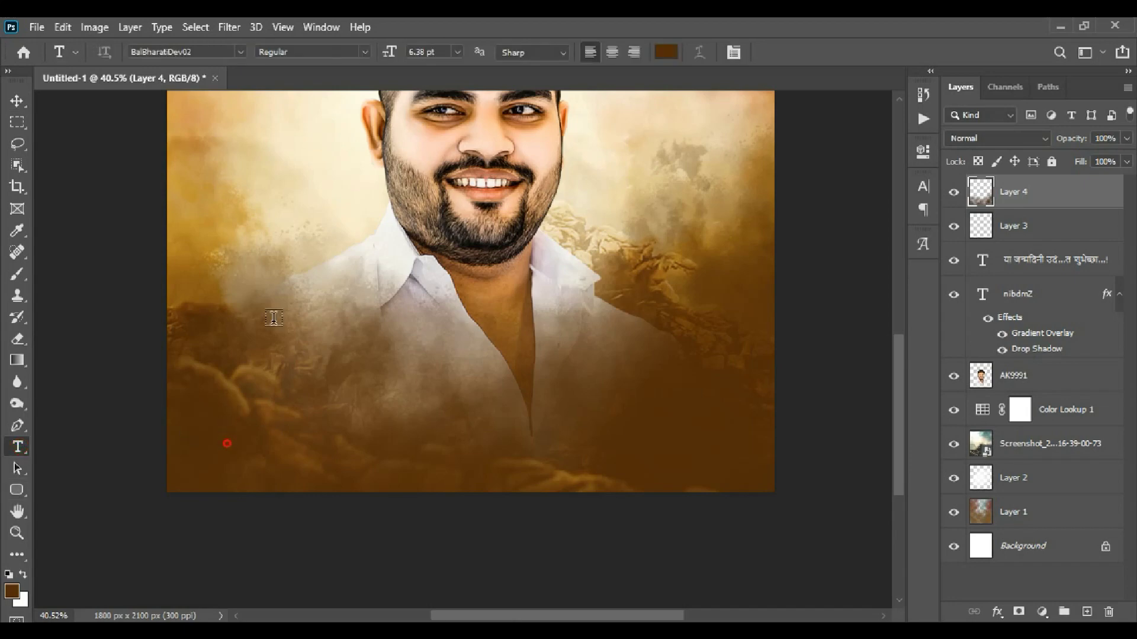
pyautogui.click(226, 444)
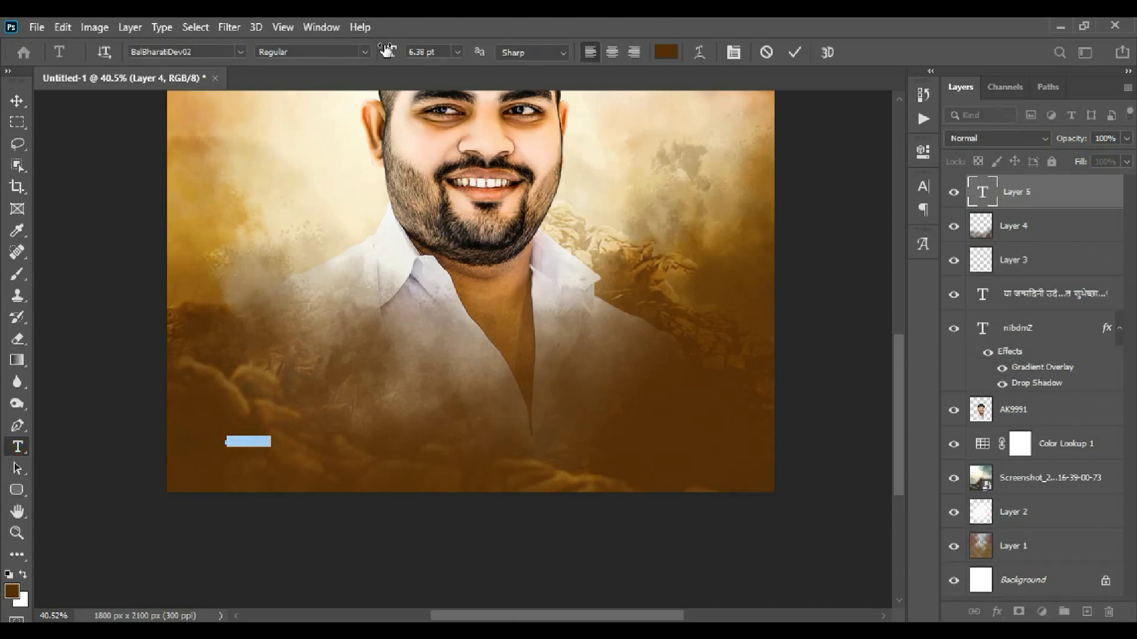
pyautogui.moveTo(388, 50); pyautogui.dragTo(403, 51)
pyautogui.click(666, 52)
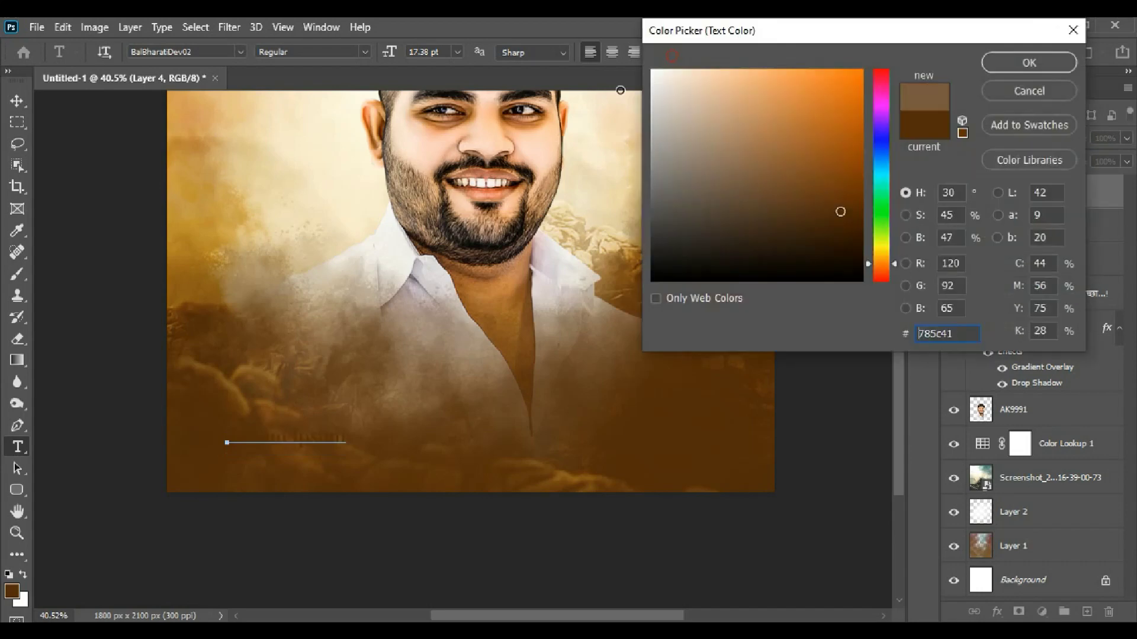
pyautogui.write('ffffff')
pyautogui.click(1037, 62)
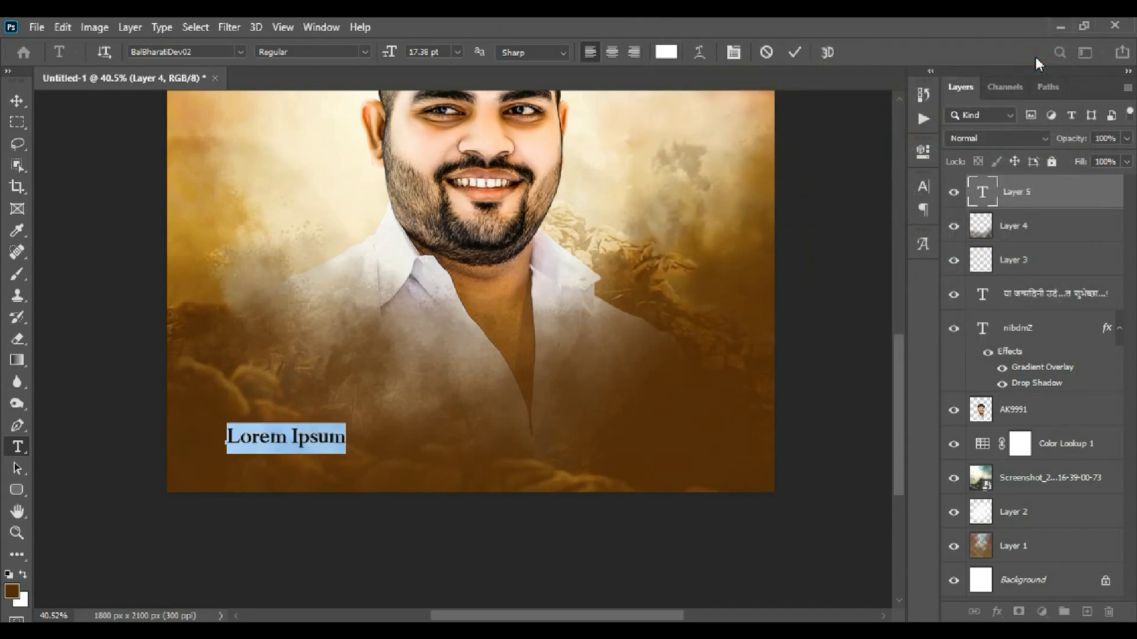
# Type शुभेच्छुक with a '*' and move the label toward the bottom-left corner
pyautogui.hotkey('alt', 'shift')
pyautogui.write('shubhe')
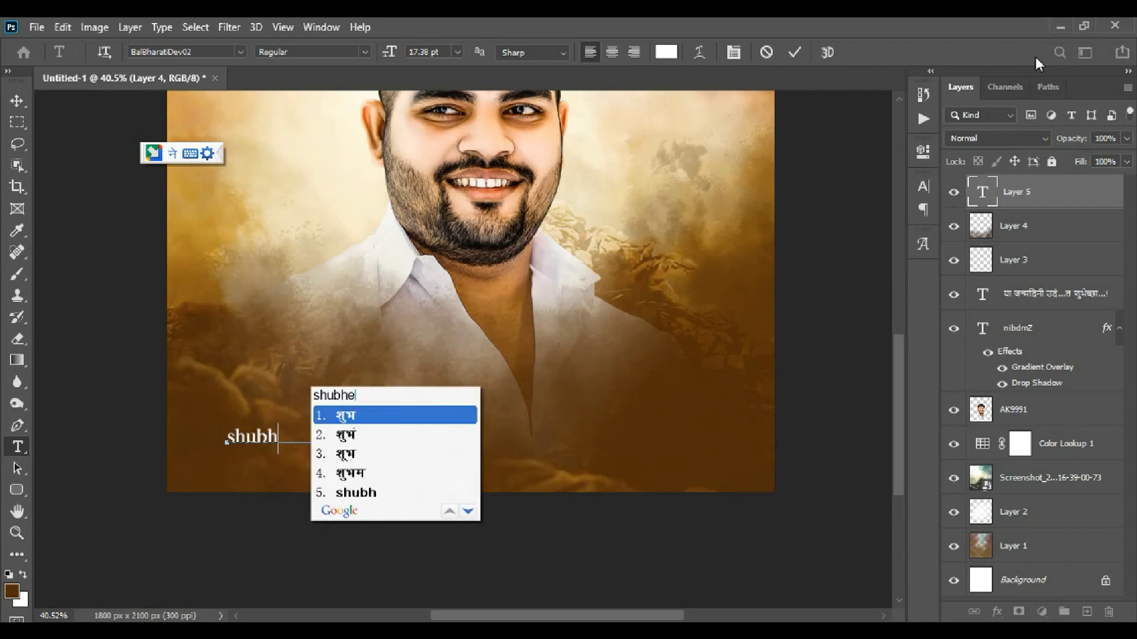
pyautogui.write('chhuk')
pyautogui.press('space')
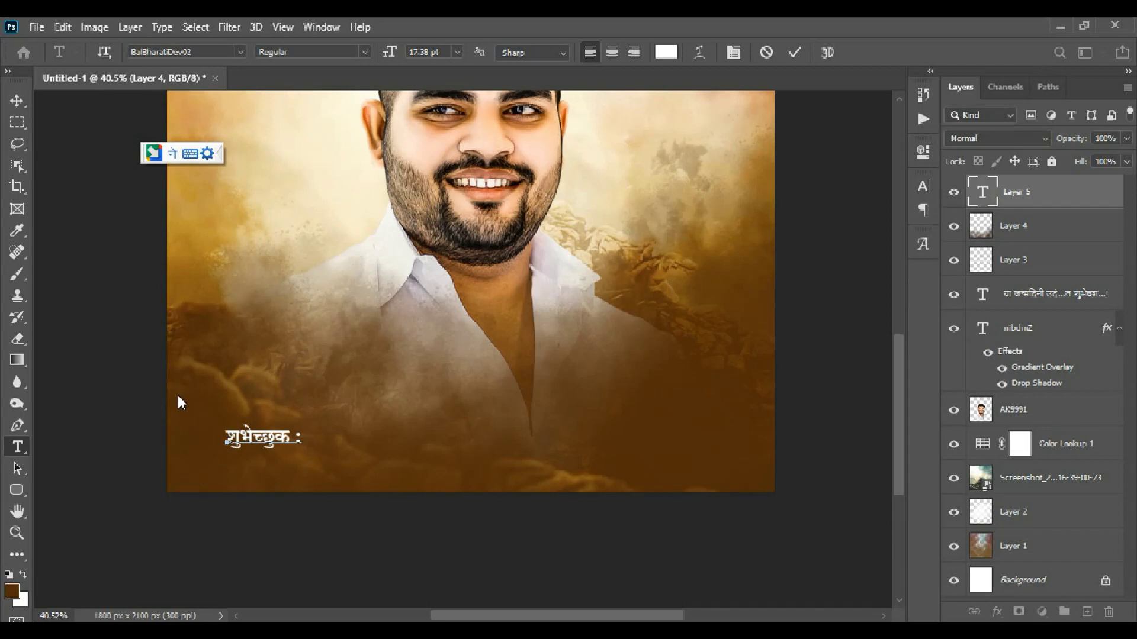
pyautogui.write('*')
pyautogui.click(17, 101)
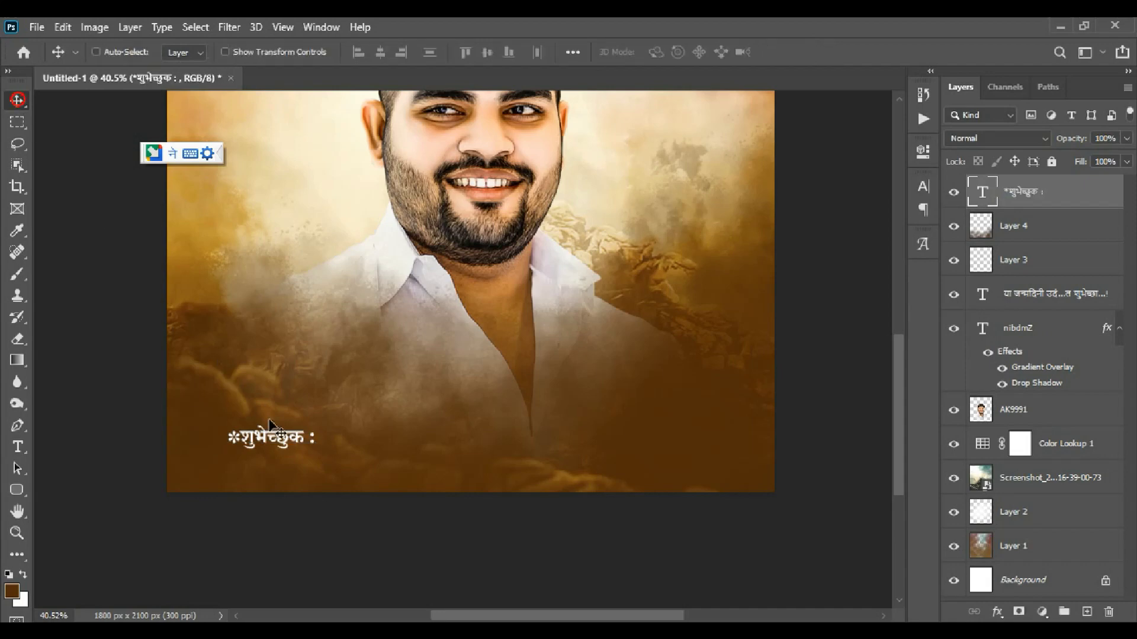
pyautogui.moveTo(271, 421); pyautogui.dragTo(282, 437)
# Fit the poster in the window and go to the converter's Unicode box
pyautogui.hotkey('ctrl', '0')
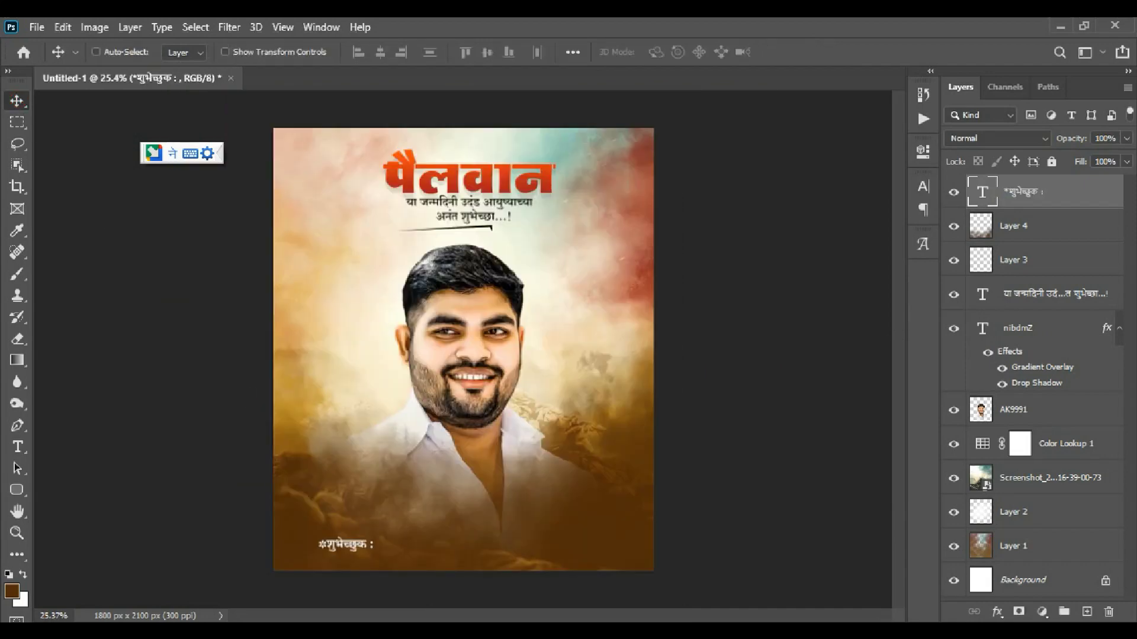
pyautogui.hotkey('alt', 'Tab')
pyautogui.click(308, 414)
# Replace the Unicode box text with the Marathi well-wisher group's name
pyautogui.hotkey('ctrl', 'a')
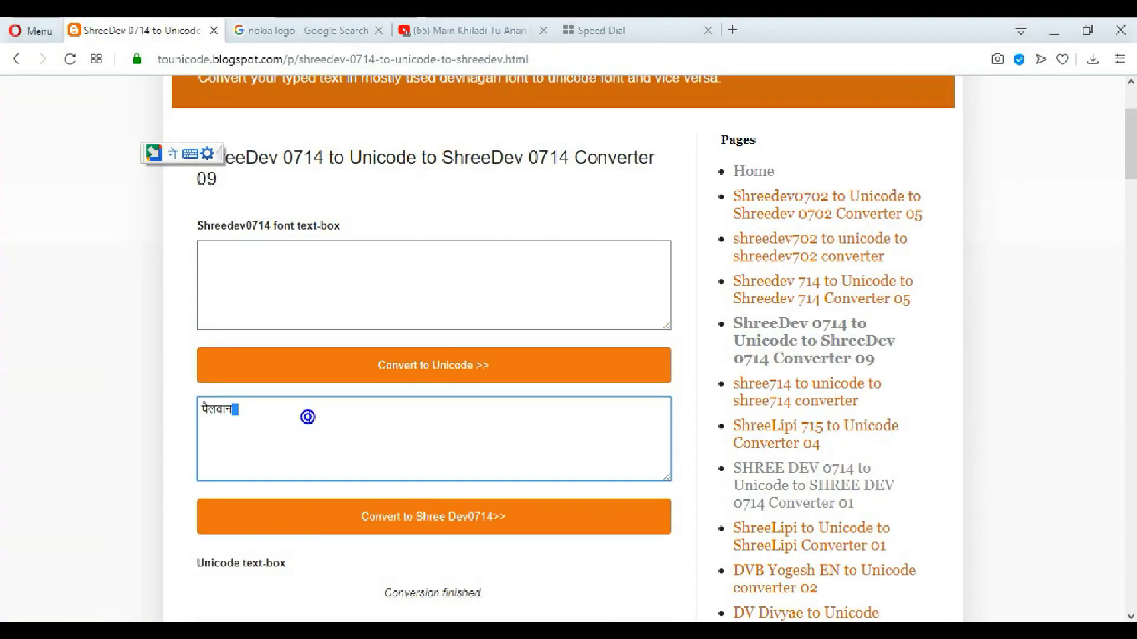
pyautogui.write('pai')
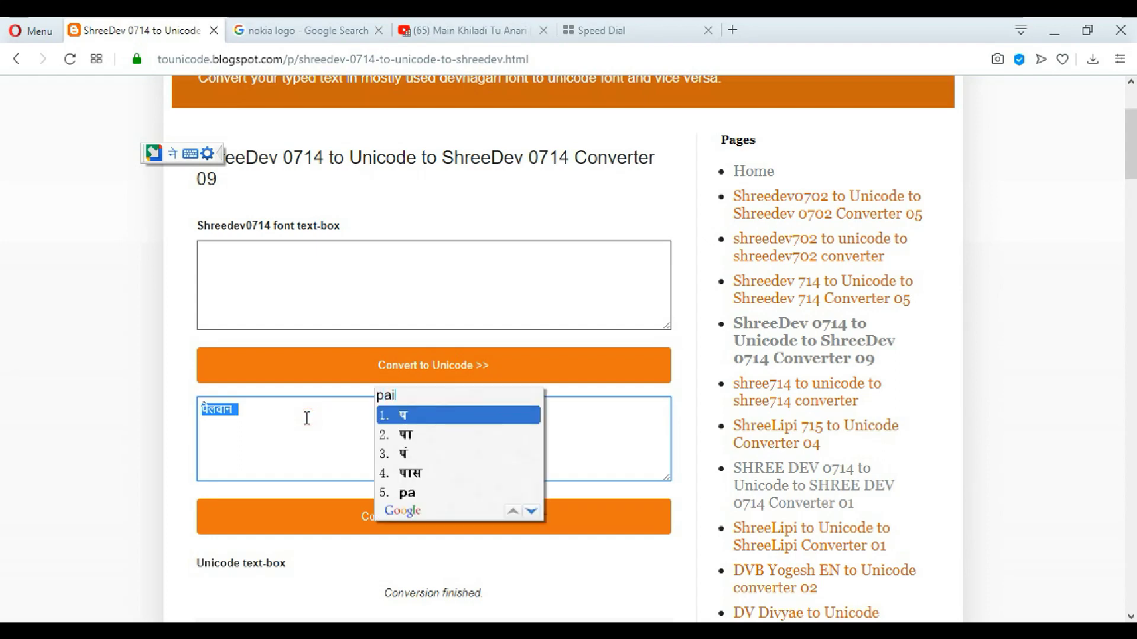
pyautogui.press('Return')
pyautogui.write('.')
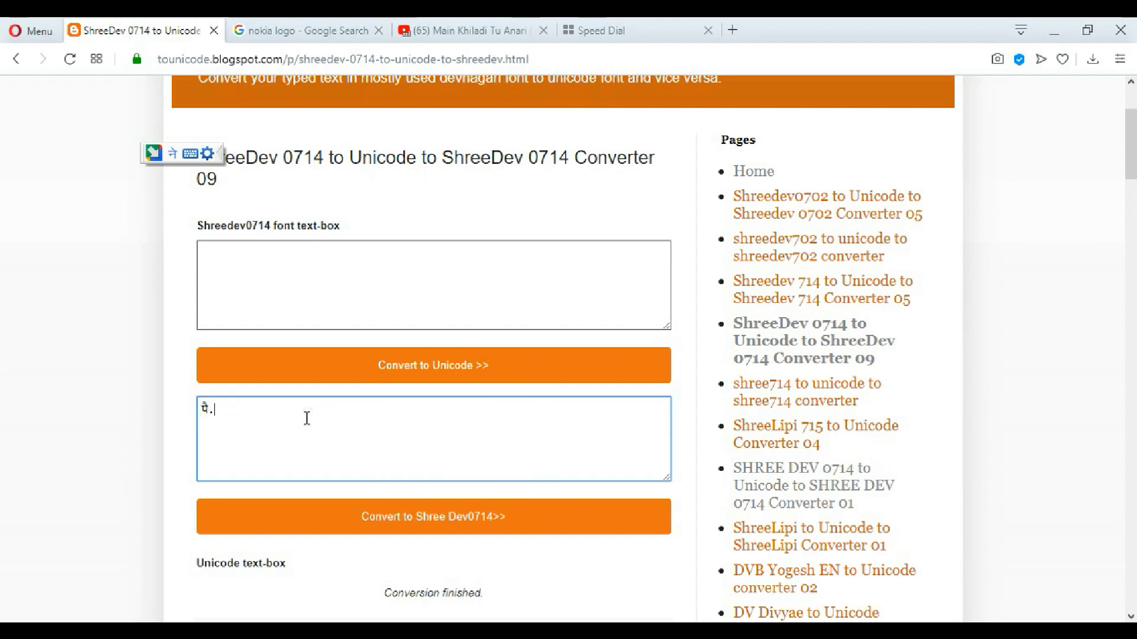
pyautogui.write('akshaydada')
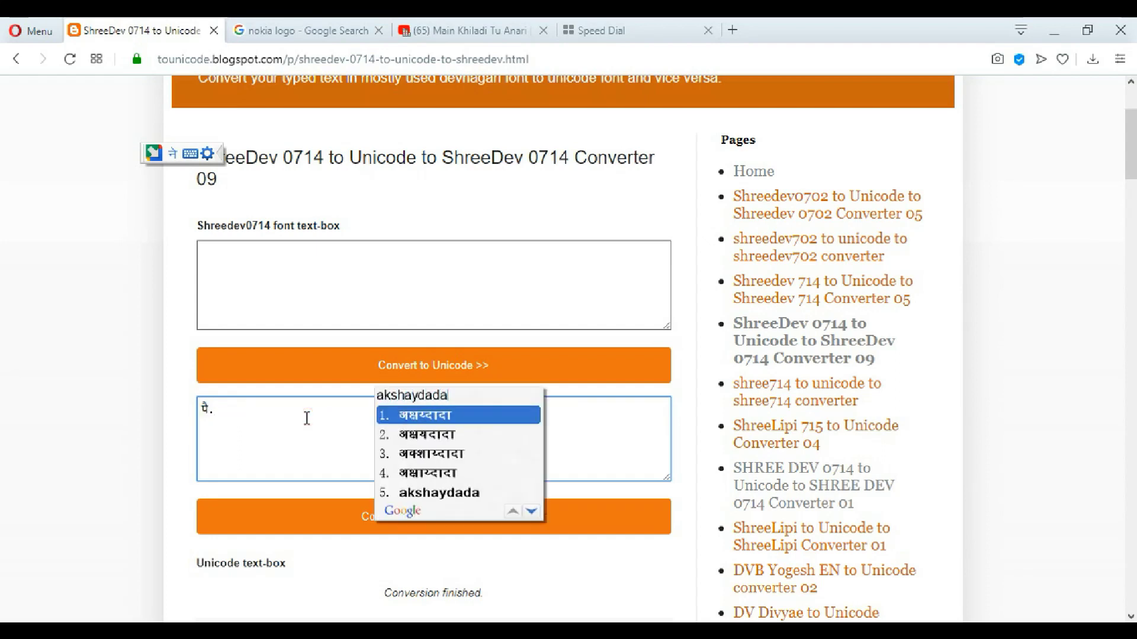
pyautogui.write('2')
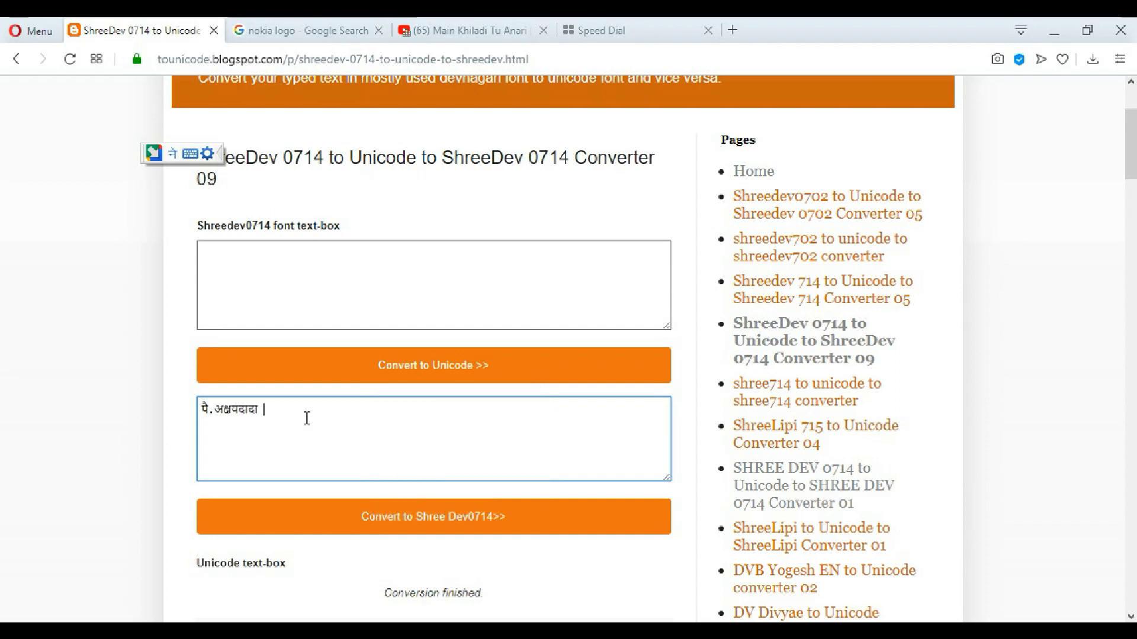
pyautogui.write('kardile ')
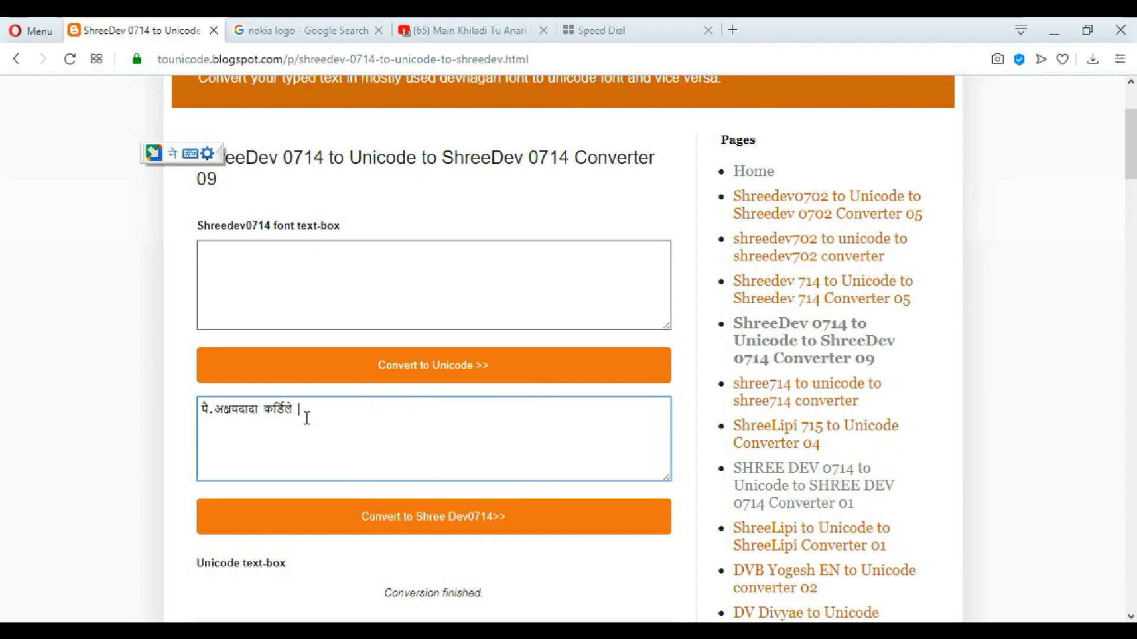
pyautogui.write('mitr')
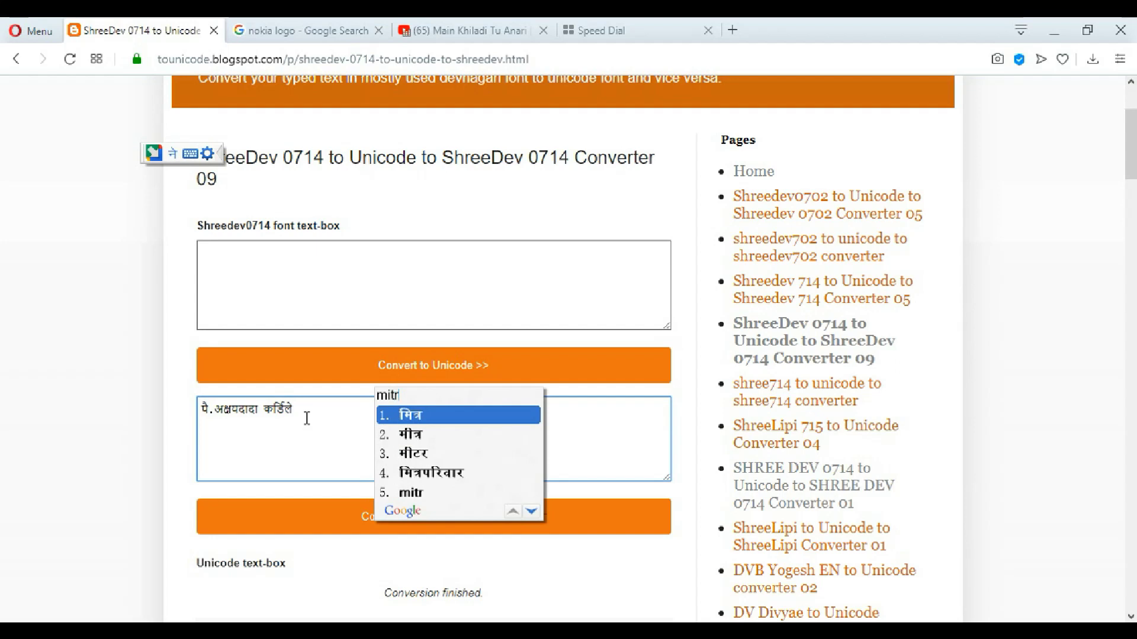
pyautogui.write('mandal')
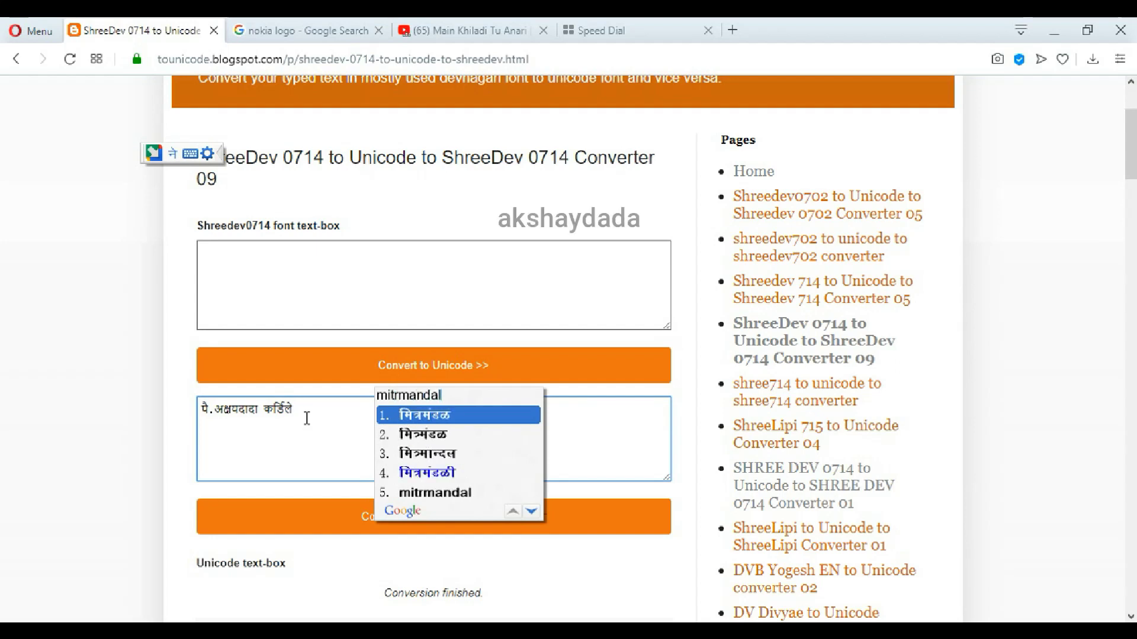
# Convert it to ShreeDev text, cut the result, and return to Photoshop
pyautogui.click(396, 526)
pyautogui.tripleClick(348, 298)
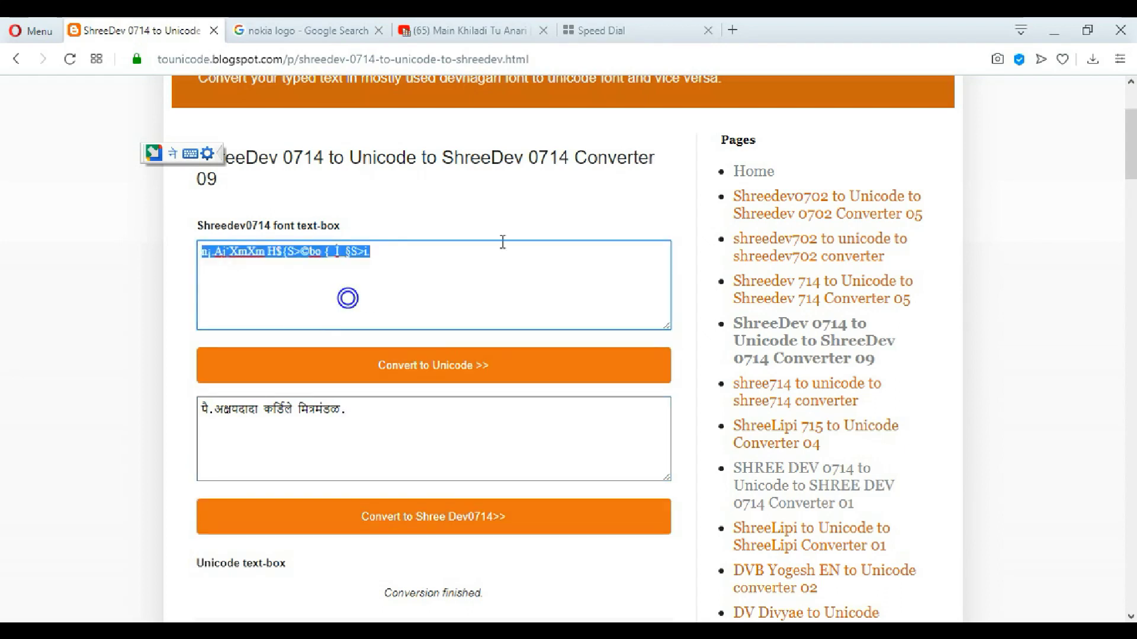
pyautogui.hotkey('ctrl', 'x')
pyautogui.hotkey('alt', 'Tab')
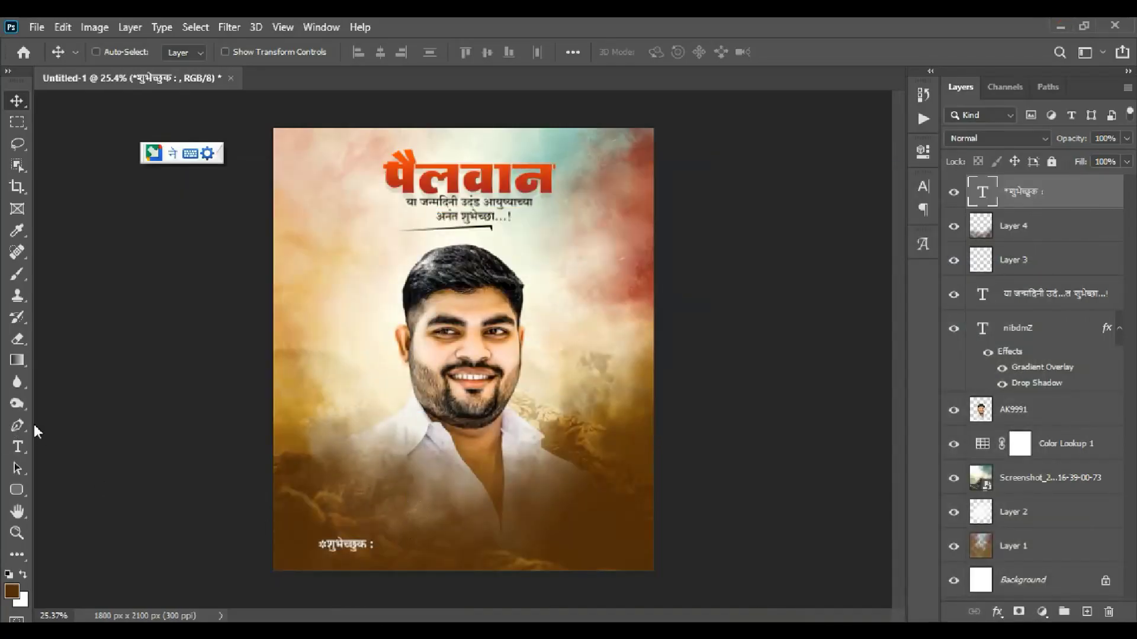
# Paste the converted credit line beside the label, set SHREE-DEV7-3690, and enlarge it to 30.38 pt
pyautogui.click(26, 443)
pyautogui.click(392, 542)
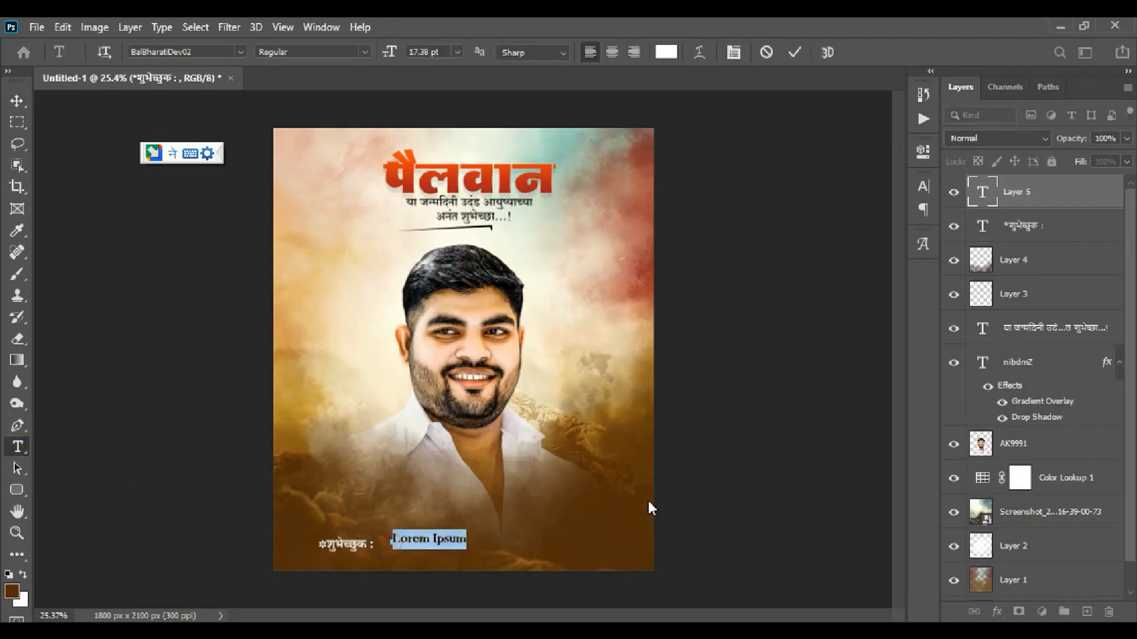
pyautogui.hotkey('ctrl', 'v')
pyautogui.tripleClick(445, 536)
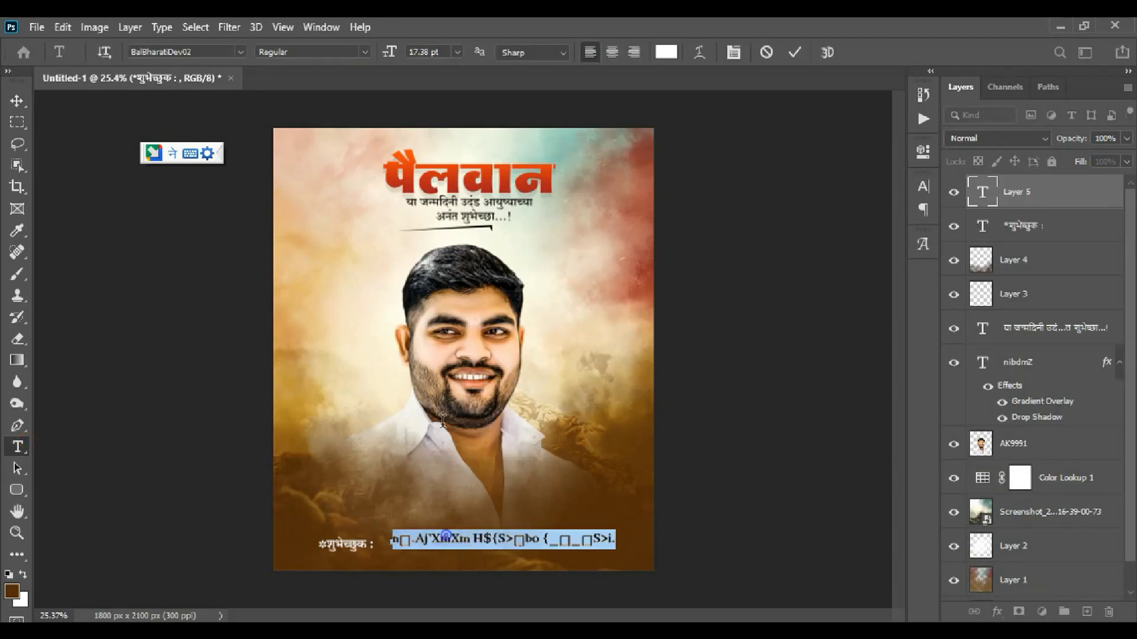
pyautogui.click(205, 55)
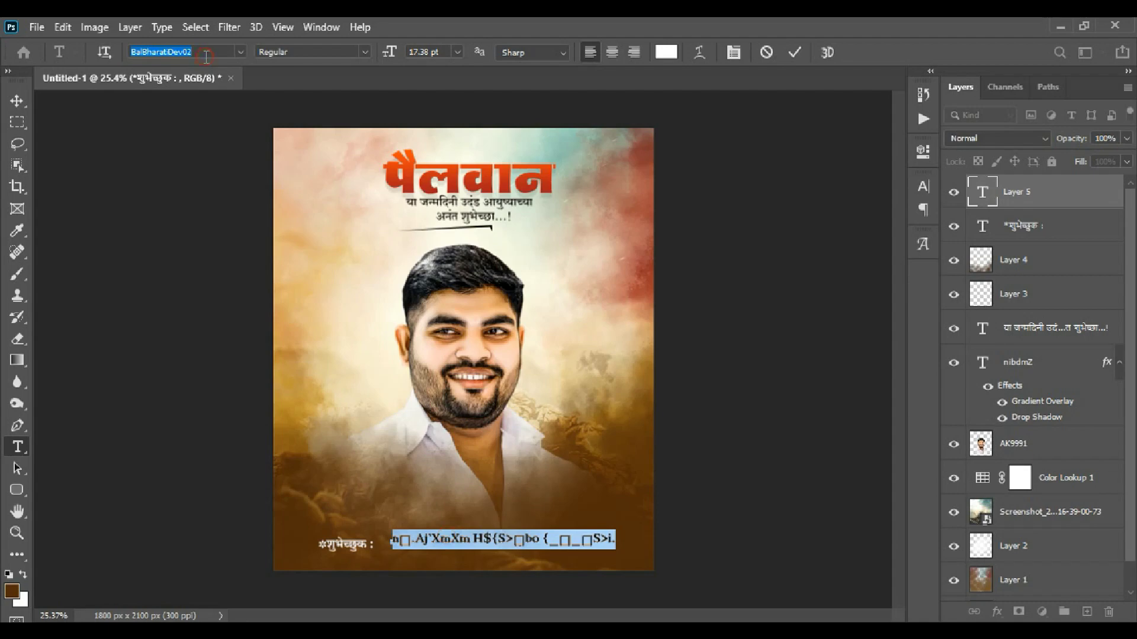
pyautogui.write('3690')
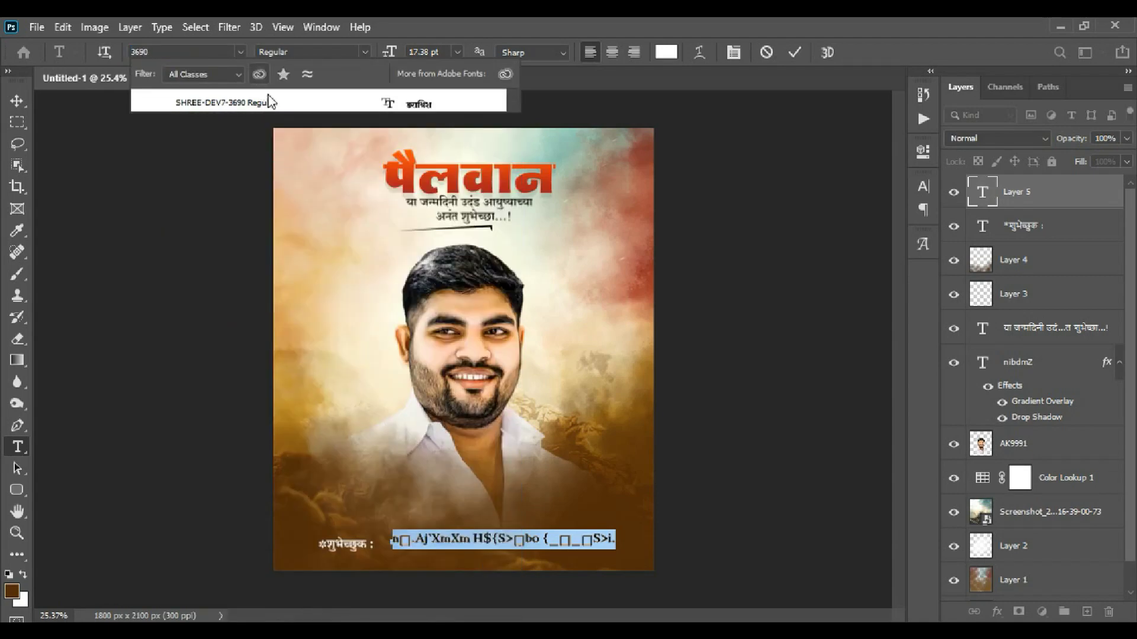
pyautogui.click(270, 102)
pyautogui.moveTo(391, 52); pyautogui.dragTo(409, 56)
# Colour the credit line peach ffc879
pyautogui.click(665, 52)
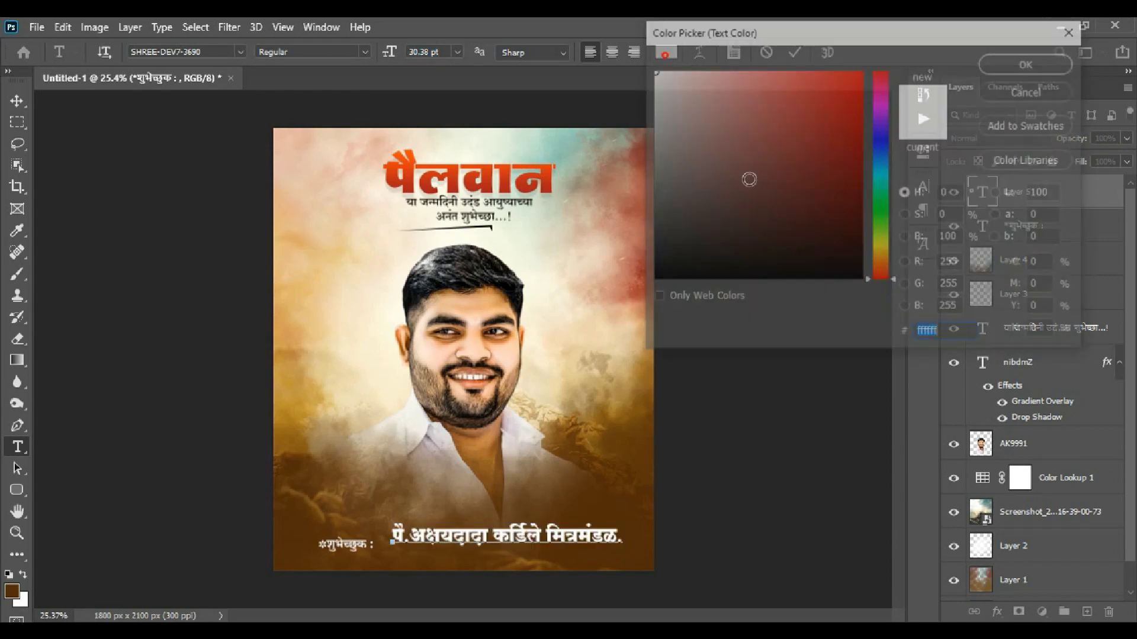
pyautogui.click(880, 286)
pyautogui.click(880, 261)
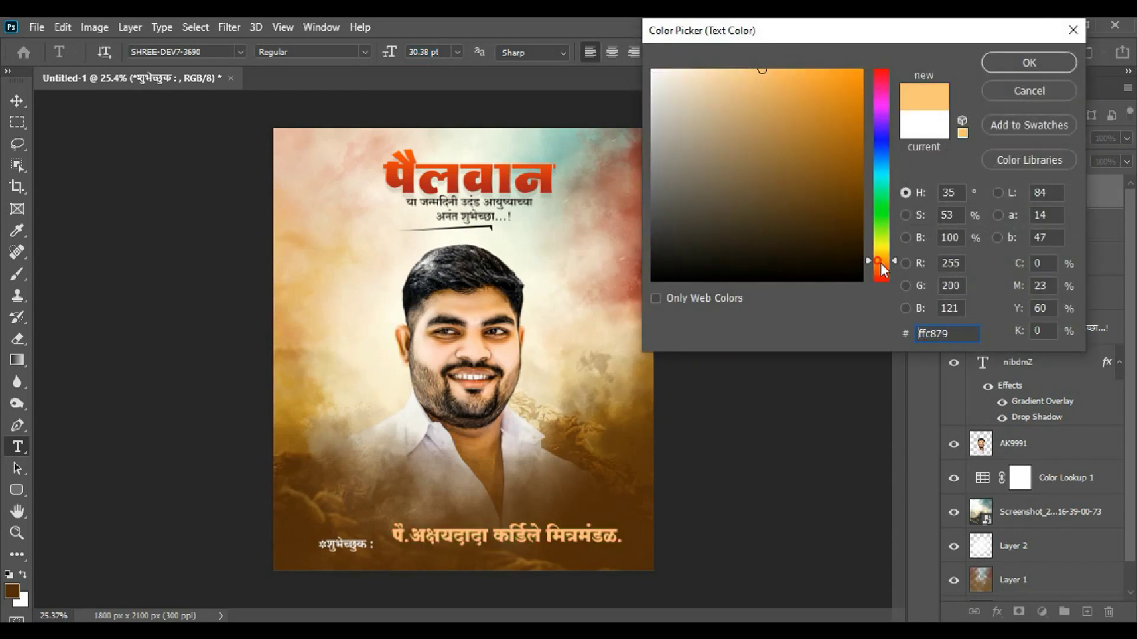
pyautogui.click(1029, 63)
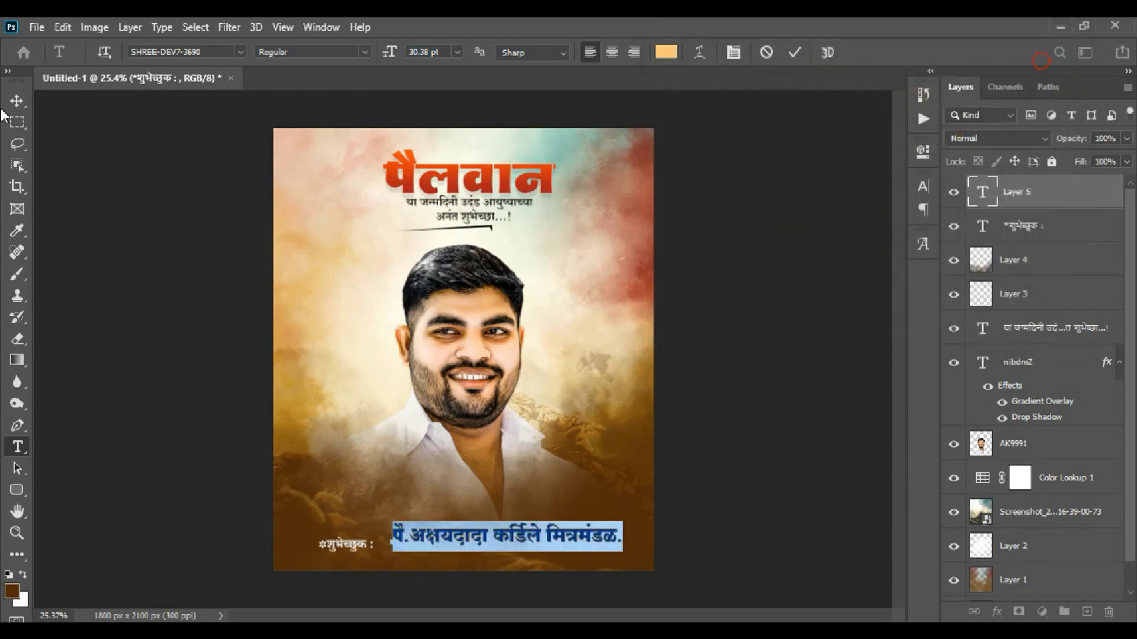
# Commit the text and move the credit line up against the label
pyautogui.hotkey('ctrl', 'Return')
pyautogui.press('v')
pyautogui.scroll(2, 499, 520)
pyautogui.scroll(2, 489, 510)
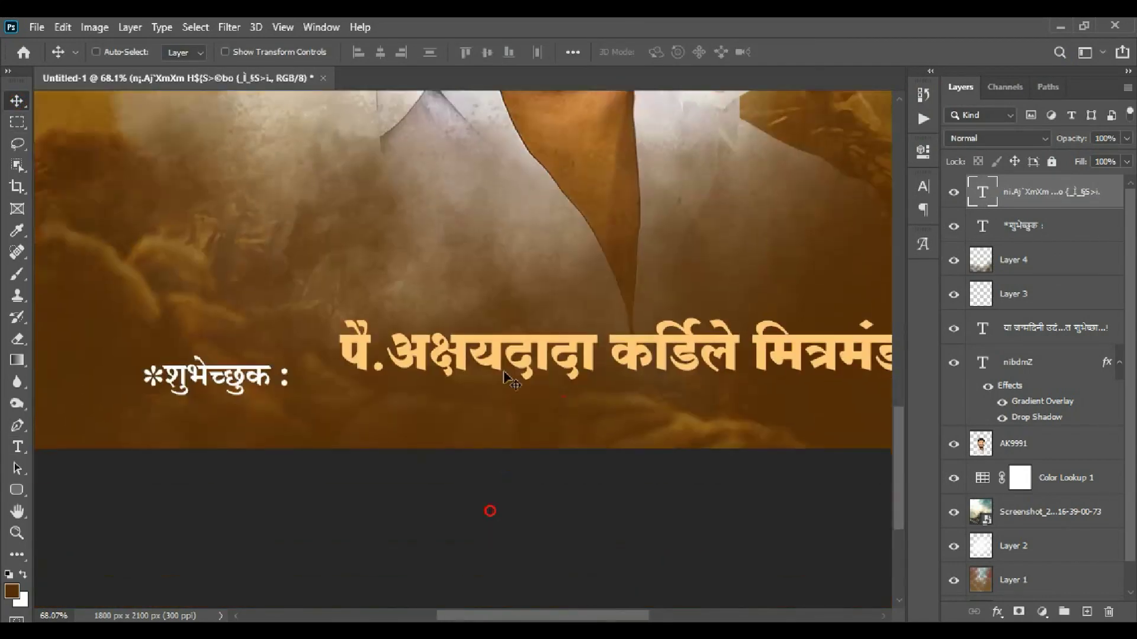
pyautogui.scroll(2, 490, 510)
pyautogui.moveTo(427, 382); pyautogui.dragTo(391, 394)
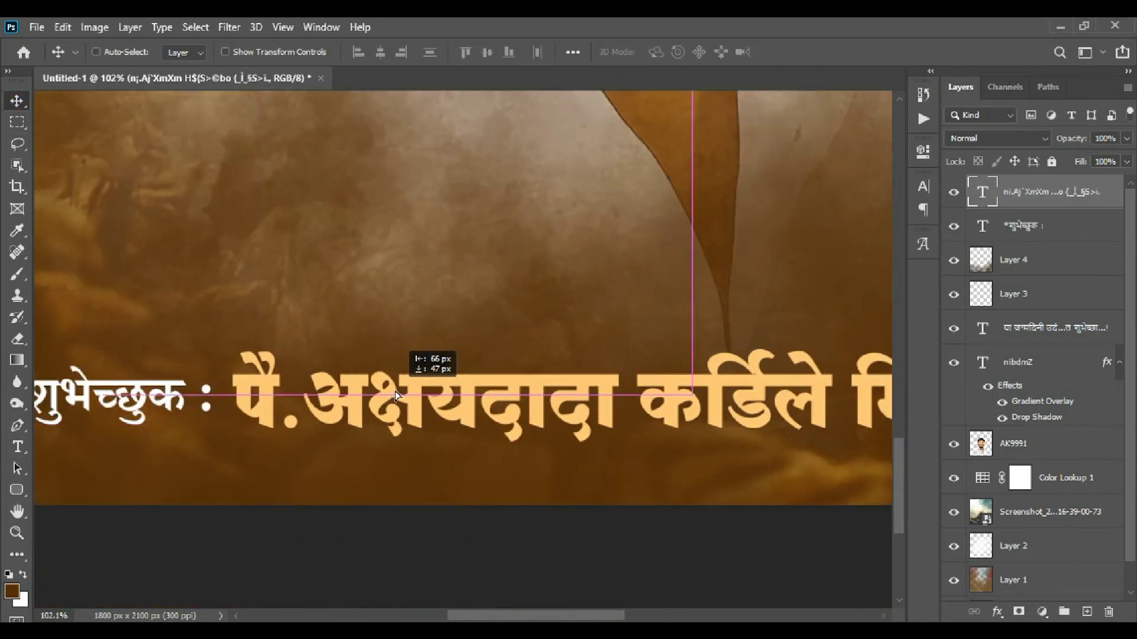
pyautogui.scroll(-3, 560, 438)
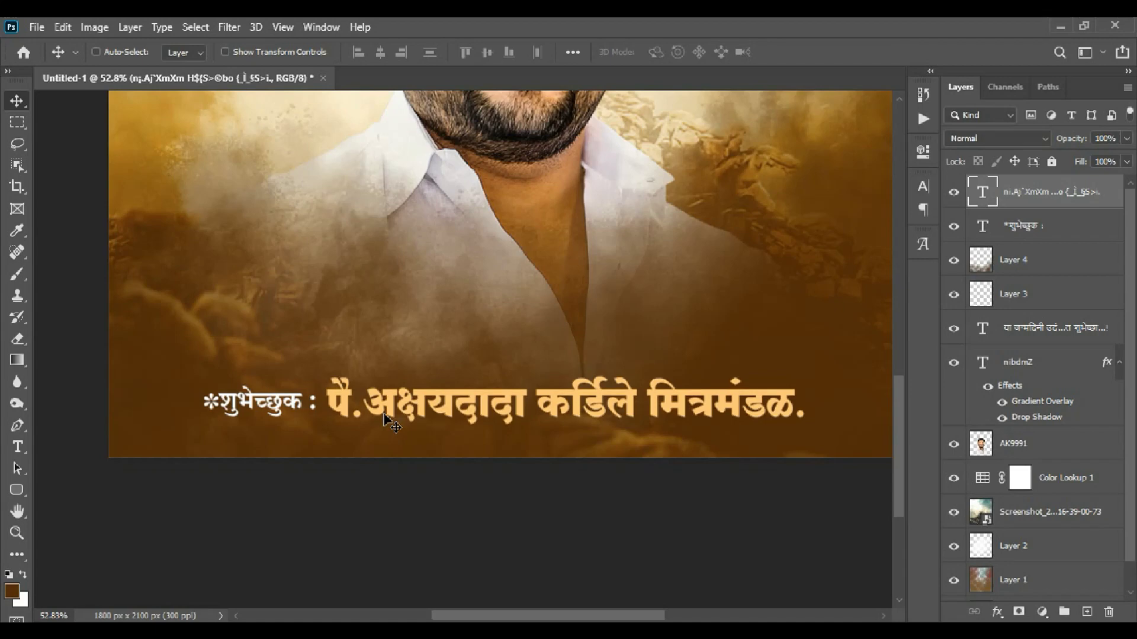
# Move the label and credit line together right along the poster's bottom
pyautogui.keyDown('ctrl'); pyautogui.click(1036, 228); pyautogui.keyUp('ctrl')
pyautogui.moveTo(504, 417); pyautogui.dragTo(542, 418)
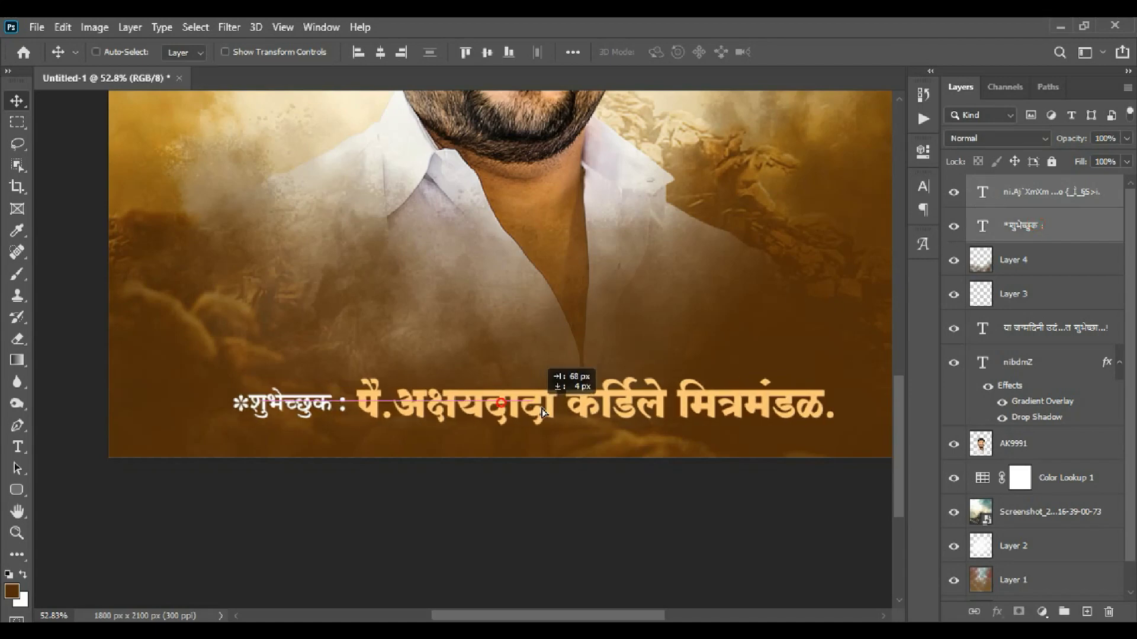
pyautogui.scroll(-3, 666, 377)
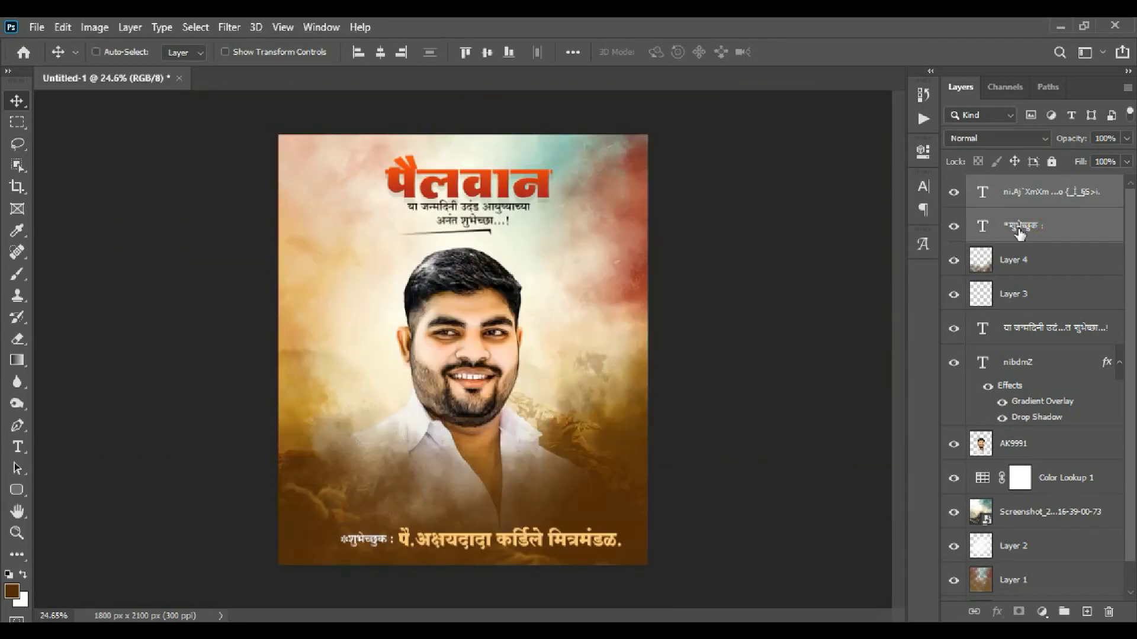
pyautogui.keyDown('ctrl'); pyautogui.click(397, 538); pyautogui.keyUp('ctrl')
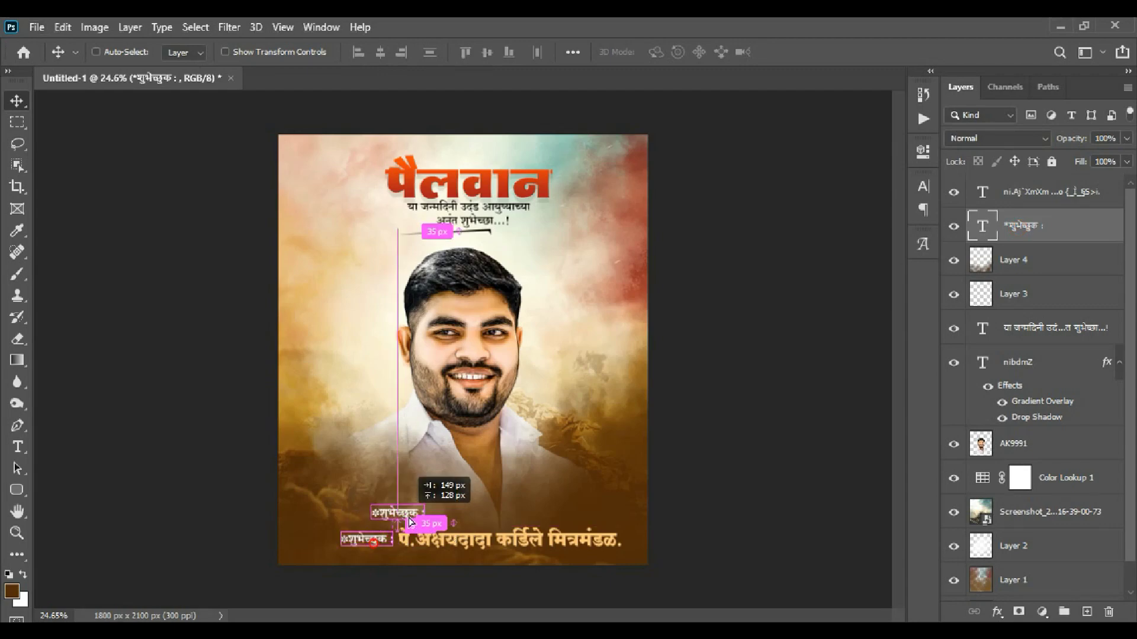
# Duplicate the credit text, change the copy to dots, and place it above the credit line
pyautogui.moveTo(376, 548); pyautogui.dragTo(416, 522)
pyautogui.doubleClick(414, 510)
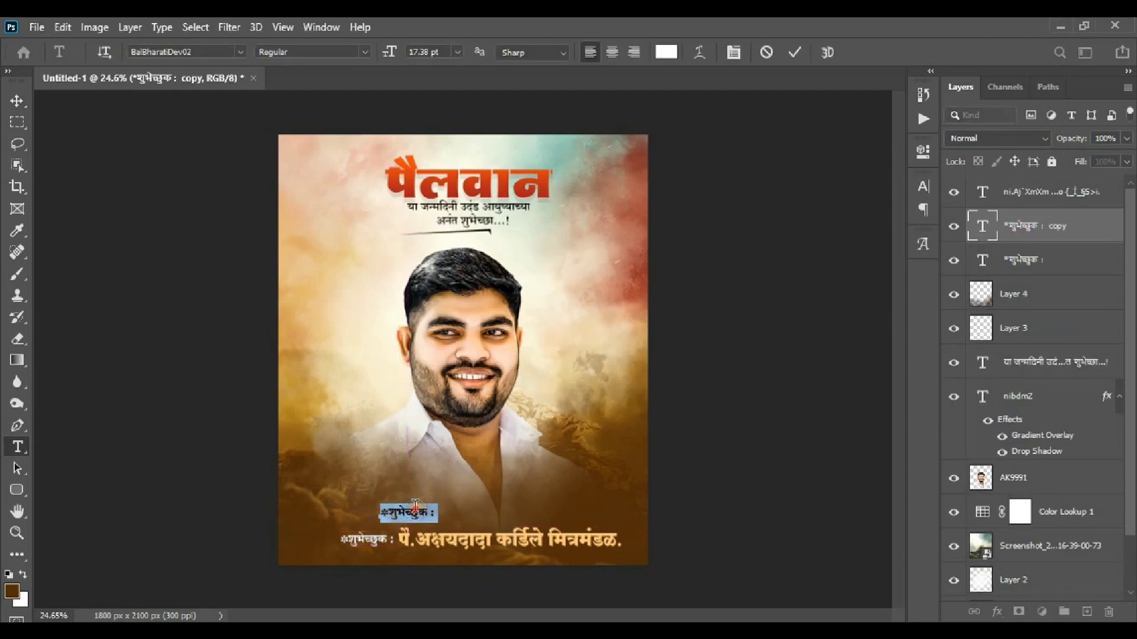
pyautogui.press('BackSpace')
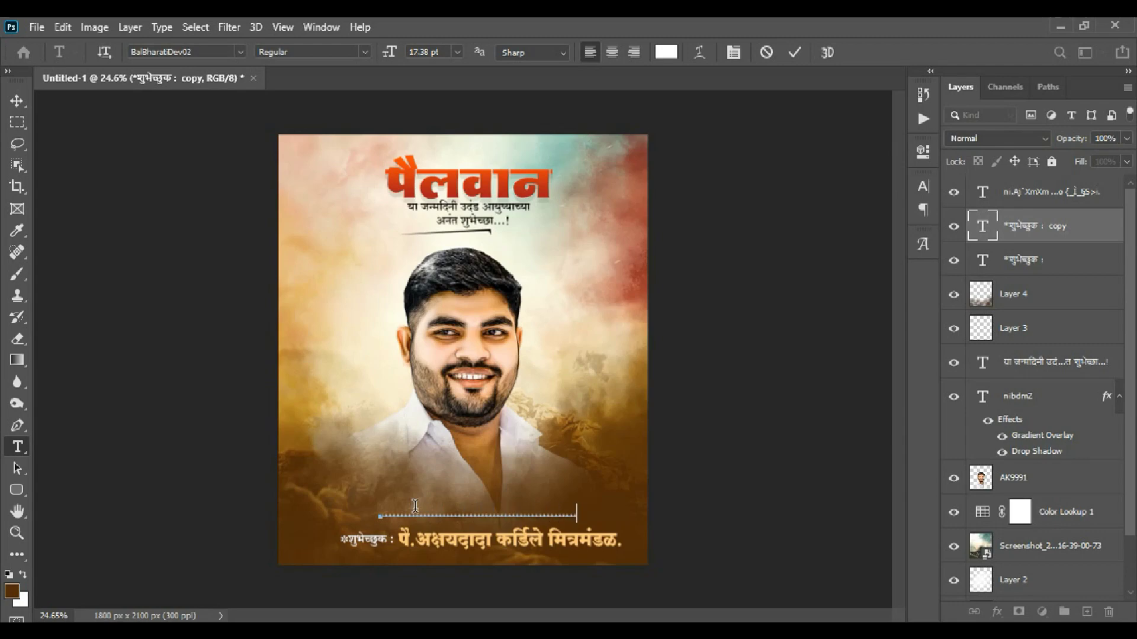
pyautogui.click(17, 100)
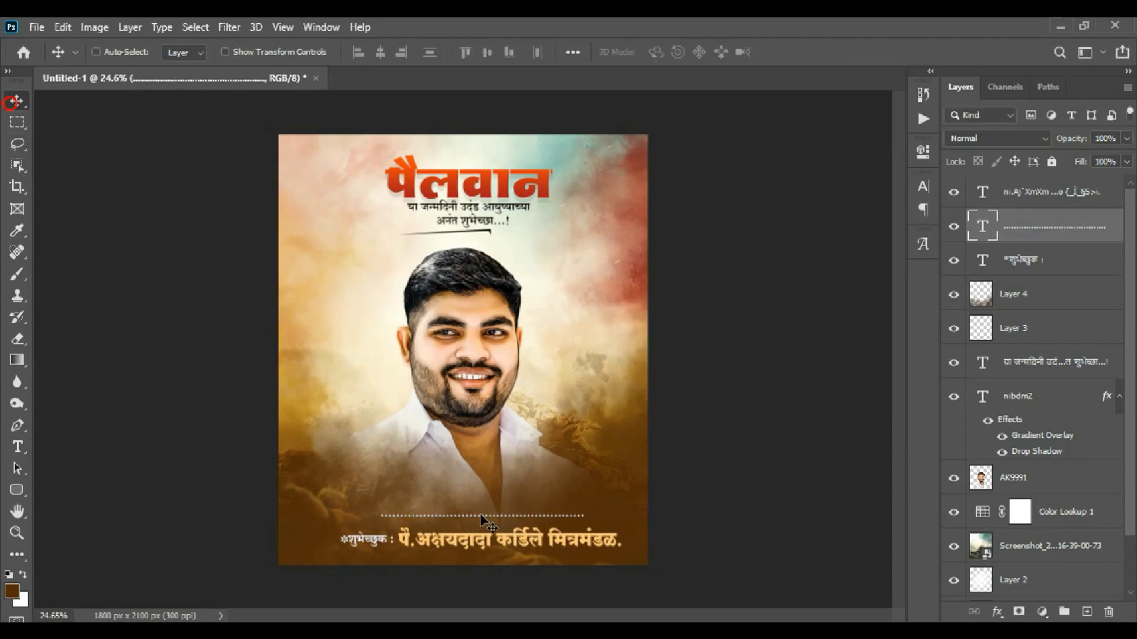
pyautogui.moveTo(487, 518); pyautogui.dragTo(474, 519)
pyautogui.scroll(3, 579, 515)
pyautogui.scroll(3, 563, 424)
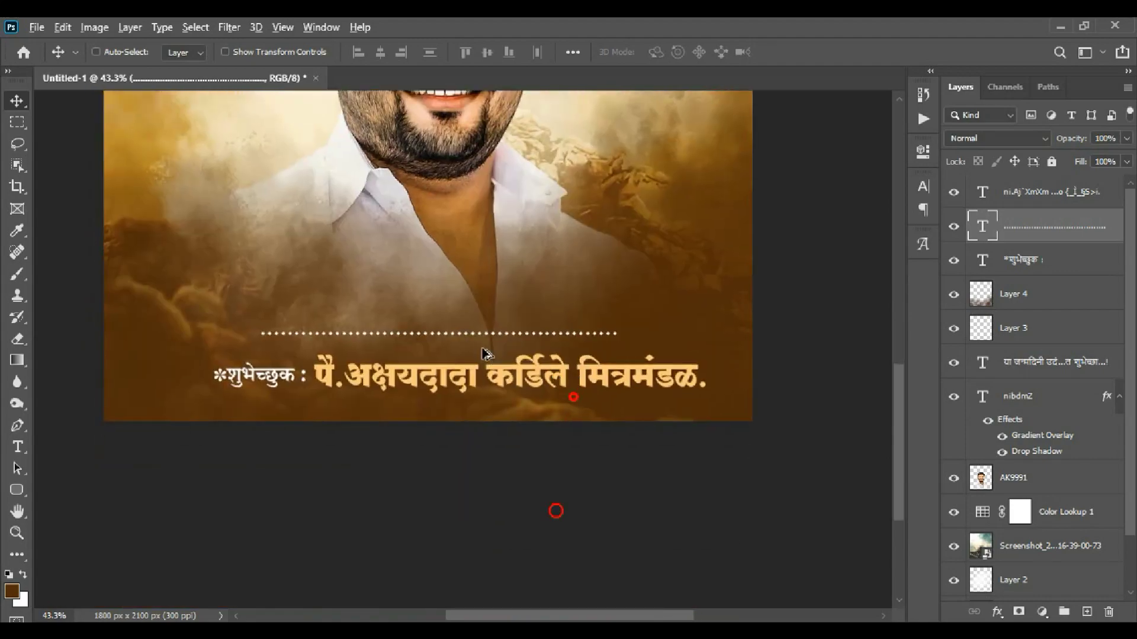
pyautogui.moveTo(454, 329); pyautogui.dragTo(455, 335)
# Rasterize the dotted line, erase its extras, and reposition it above the credit line
pyautogui.rightClick(1090, 235)
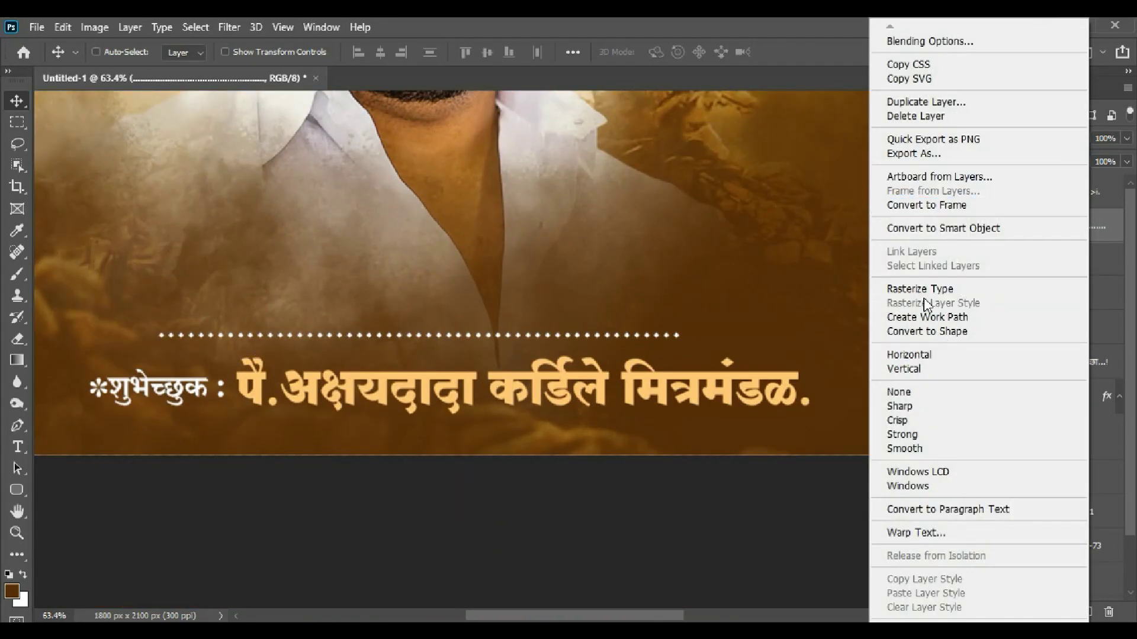
pyautogui.click(962, 290)
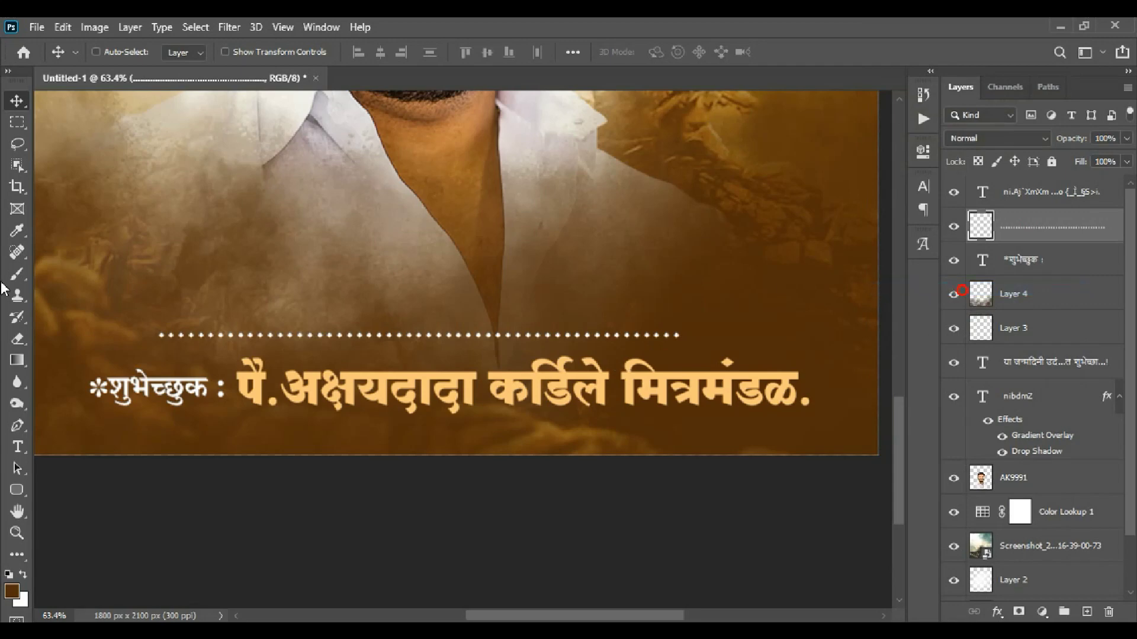
pyautogui.click(18, 338)
pyautogui.scroll(-1, 681, 343)
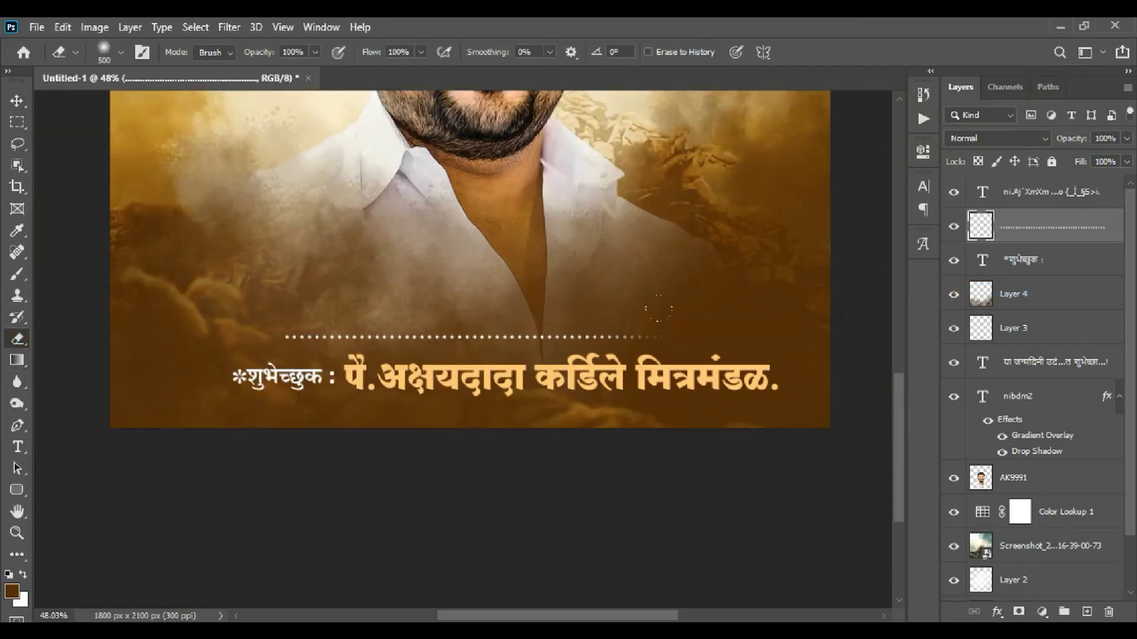
pyautogui.hotkey('ctrl', '0')
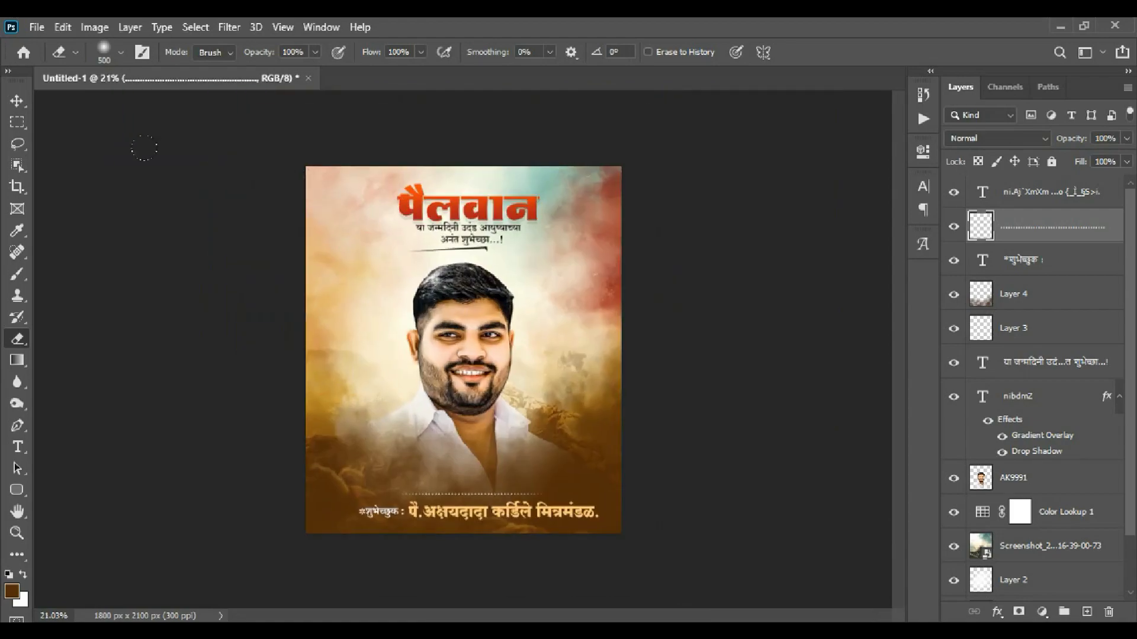
pyautogui.press('v')
pyautogui.scroll(3, 472, 500)
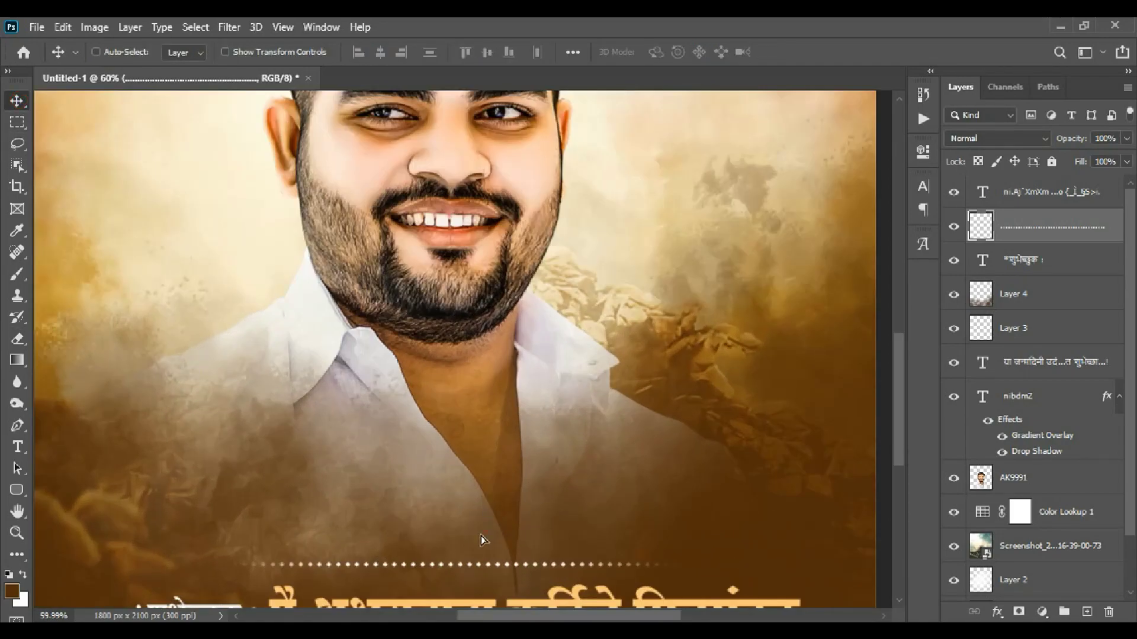
pyautogui.moveTo(485, 504); pyautogui.dragTo(479, 542)
pyautogui.scroll(-2, 577, 480)
pyautogui.scroll(-1, 577, 479)
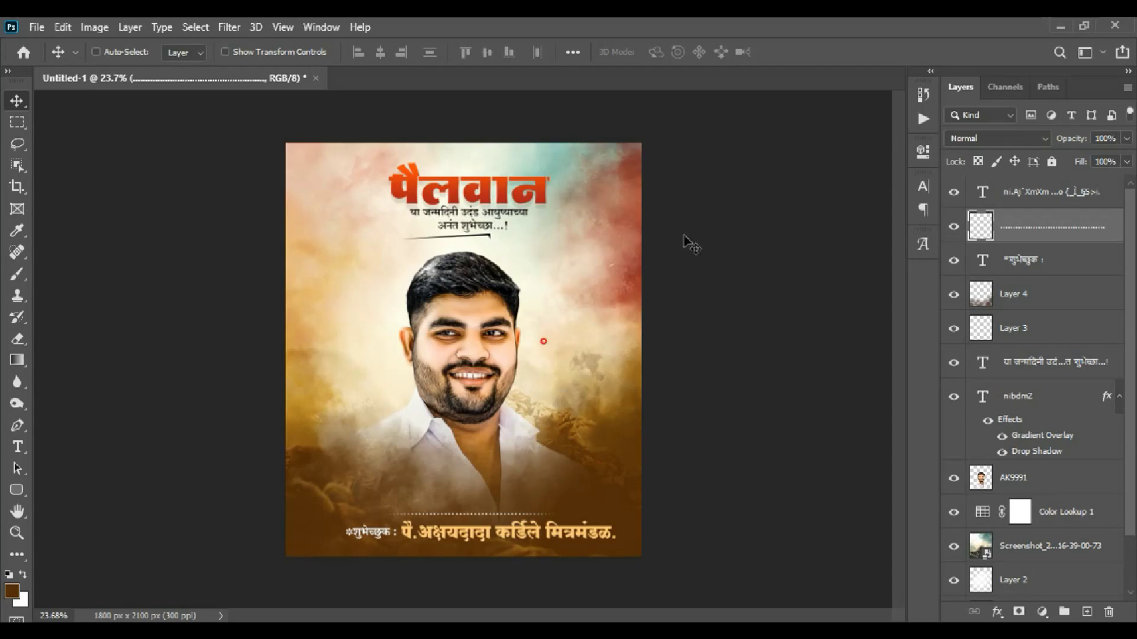
# Select the top layer and drag bst.png from the Design png folder toward the poster
pyautogui.click(1031, 194)
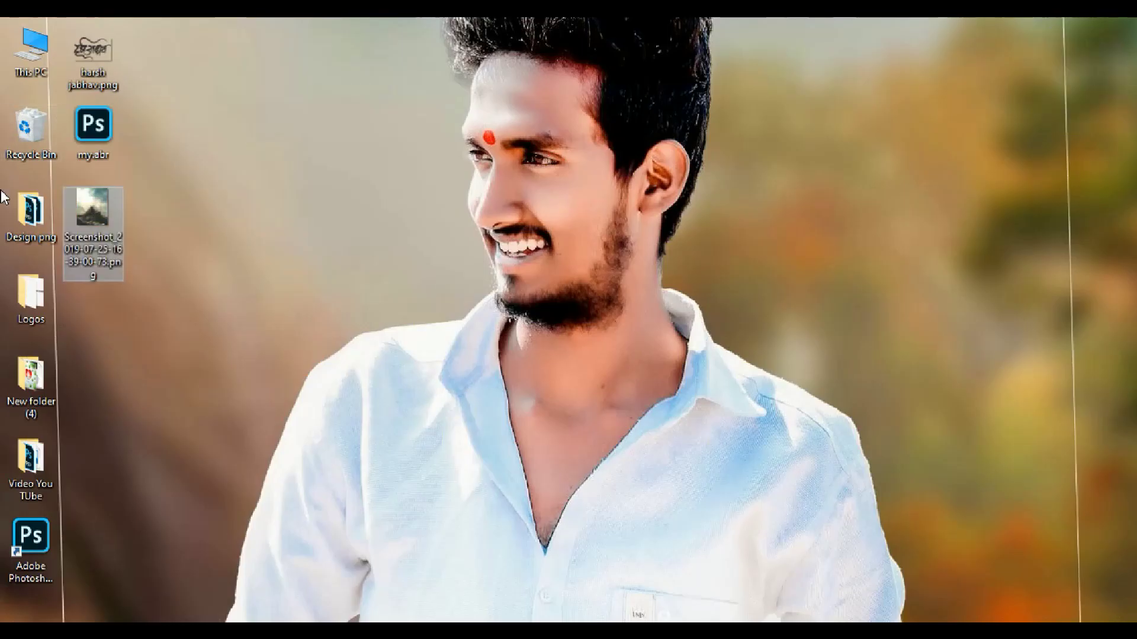
pyautogui.doubleClick(11, 212)
pyautogui.moveTo(330, 528); pyautogui.dragTo(648, 616)
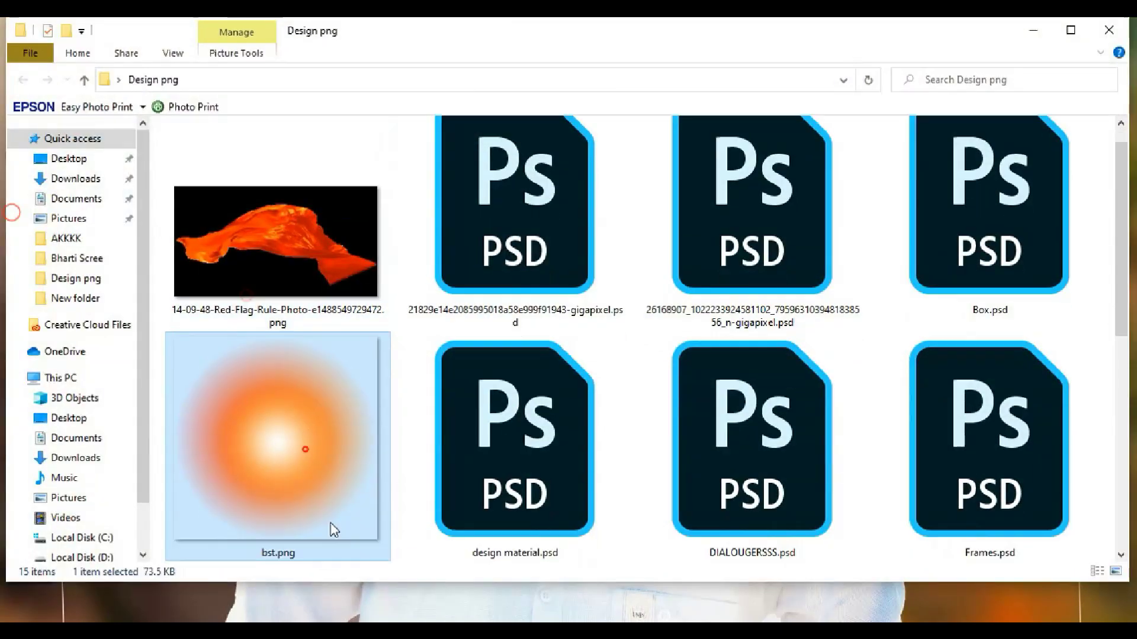
# Place the bst.png glow on the poster with Screen blend mode
pyautogui.moveTo(580, 474); pyautogui.dragTo(580, 474)
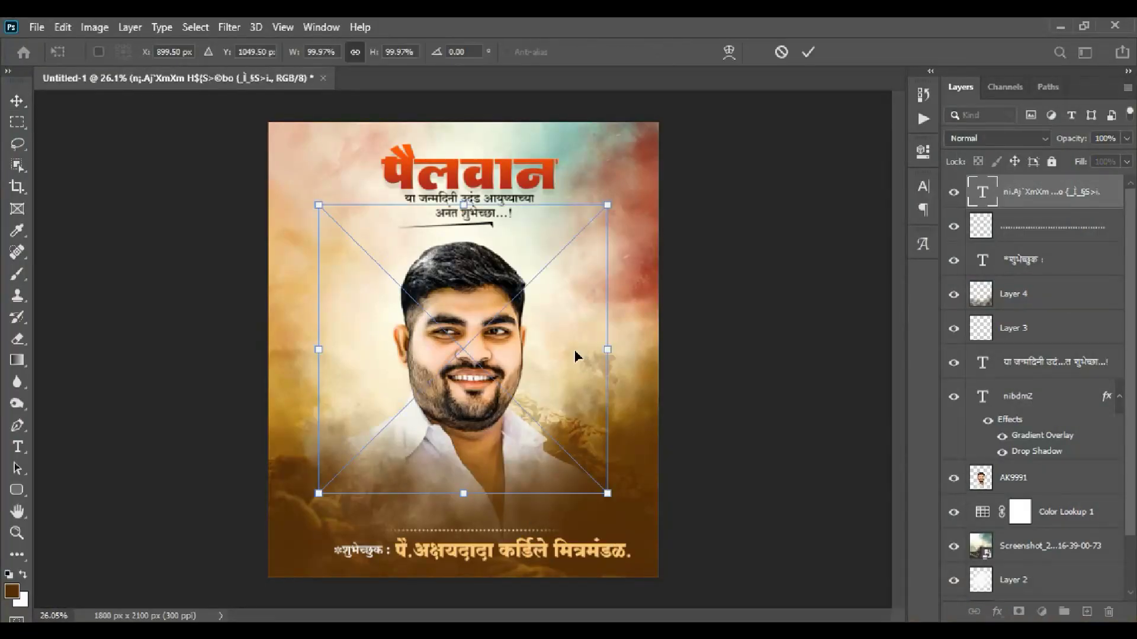
pyautogui.press('Return')
pyautogui.click(997, 138)
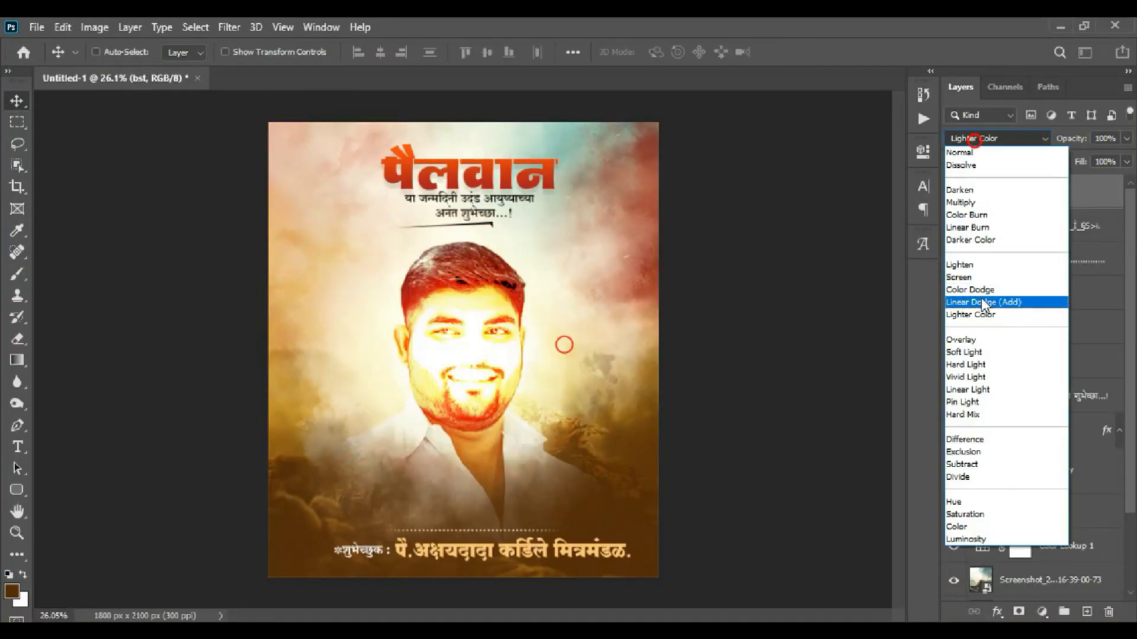
pyautogui.click(983, 277)
pyautogui.moveTo(637, 407)
pyautogui.mouseDown()
pyautogui.moveTo(547, 311)
pyautogui.moveTo(581, 245)
pyautogui.moveTo(714, 376)
pyautogui.moveTo(699, 508)
pyautogui.moveTo(506, 529)
pyautogui.moveTo(524, 355)
pyautogui.mouseUp()
# Shrink the glow to about 69% and position it over the face
pyautogui.hotkey('ctrl', 't')
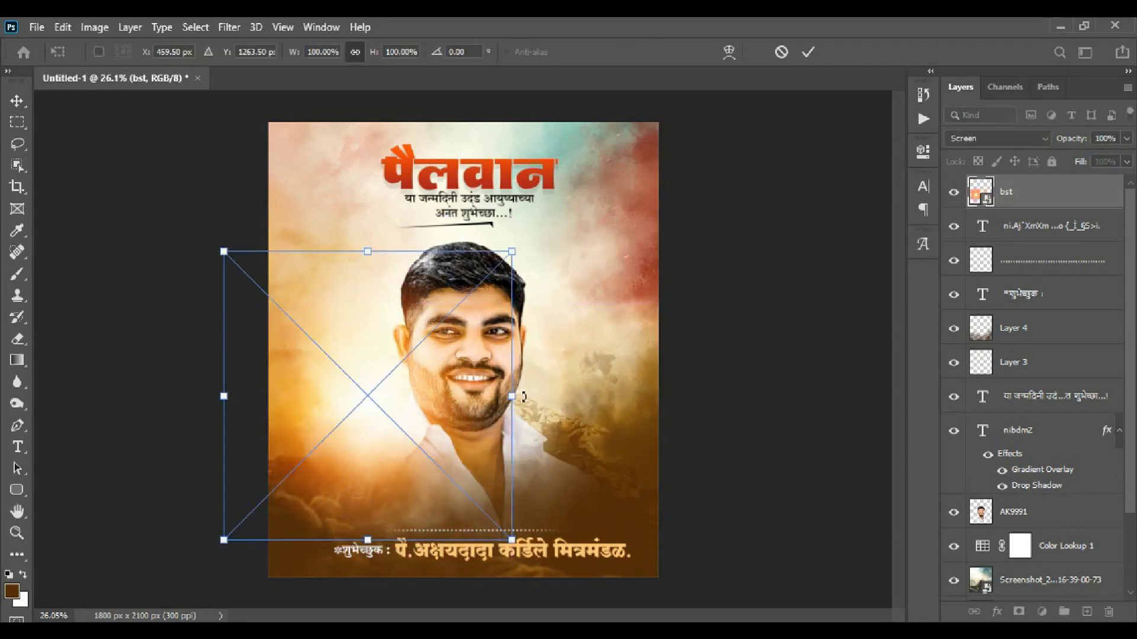
pyautogui.moveTo(523, 396); pyautogui.dragTo(421, 396)
pyautogui.moveTo(341, 418)
pyautogui.mouseDown()
pyautogui.moveTo(446, 446)
pyautogui.moveTo(598, 250)
pyautogui.mouseUp()
pyautogui.doubleClick(413, 431)
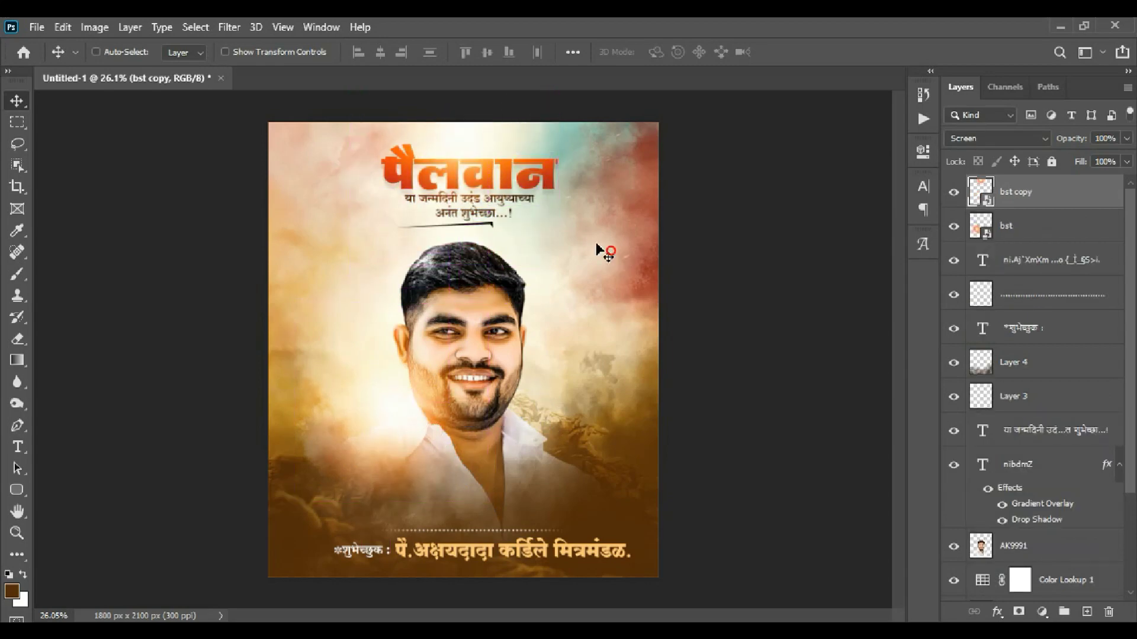
# On a new layer, stroke a full-poster selection with a 5 px brown outline, then deselect
pyautogui.click(1089, 612)
pyautogui.click(17, 122)
pyautogui.scroll(-1, 305, 167)
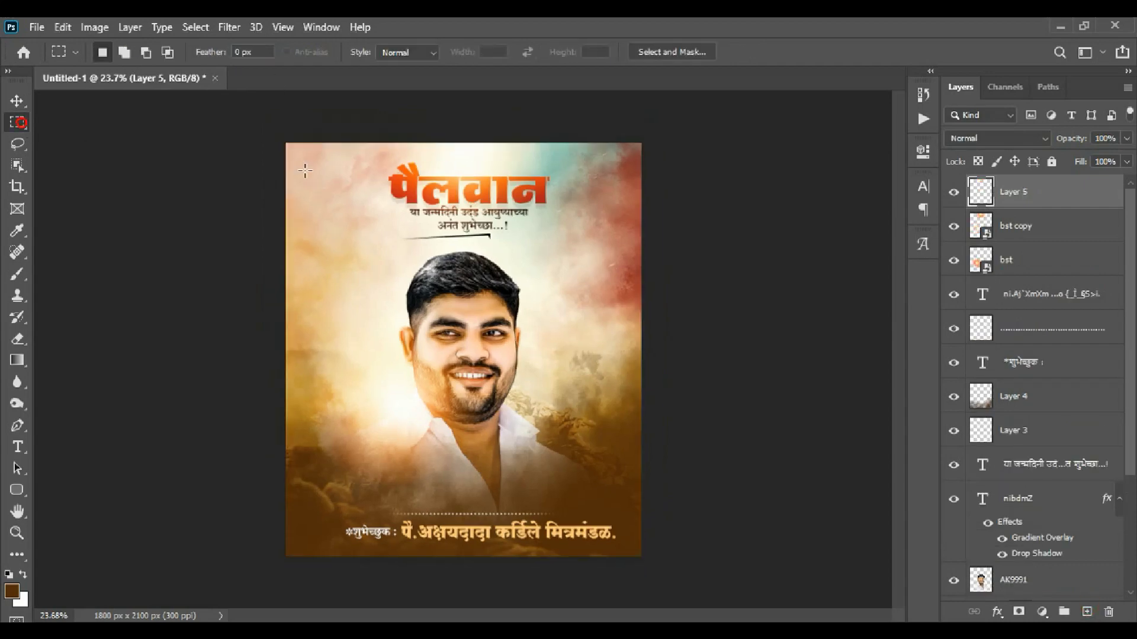
pyautogui.moveTo(264, 126); pyautogui.dragTo(642, 557)
pyautogui.rightClick(575, 391)
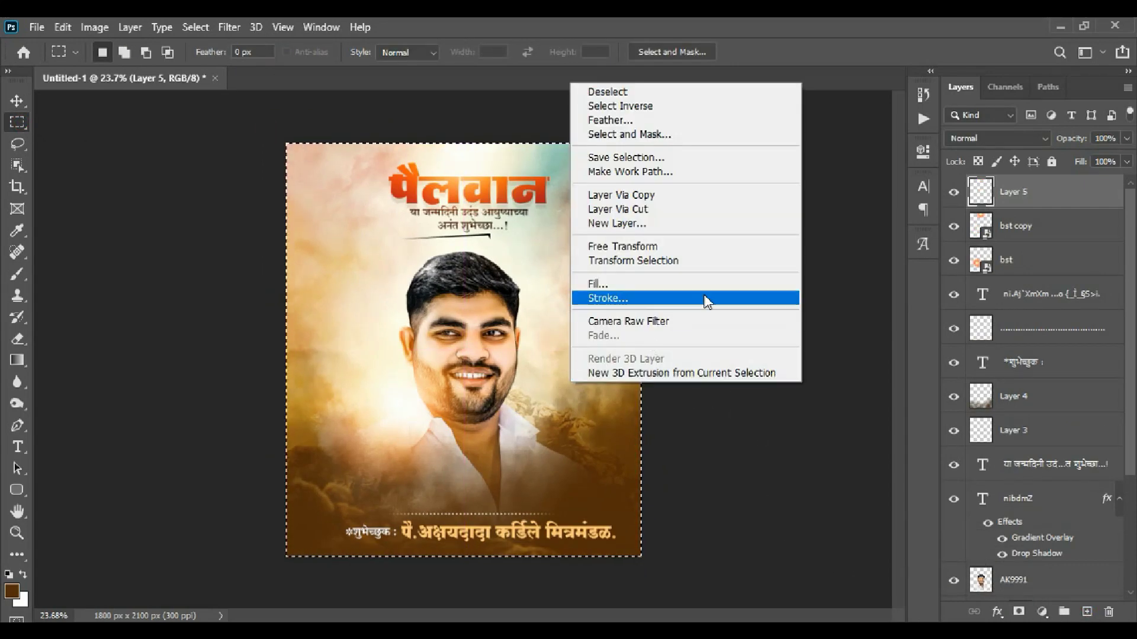
pyautogui.click(705, 304)
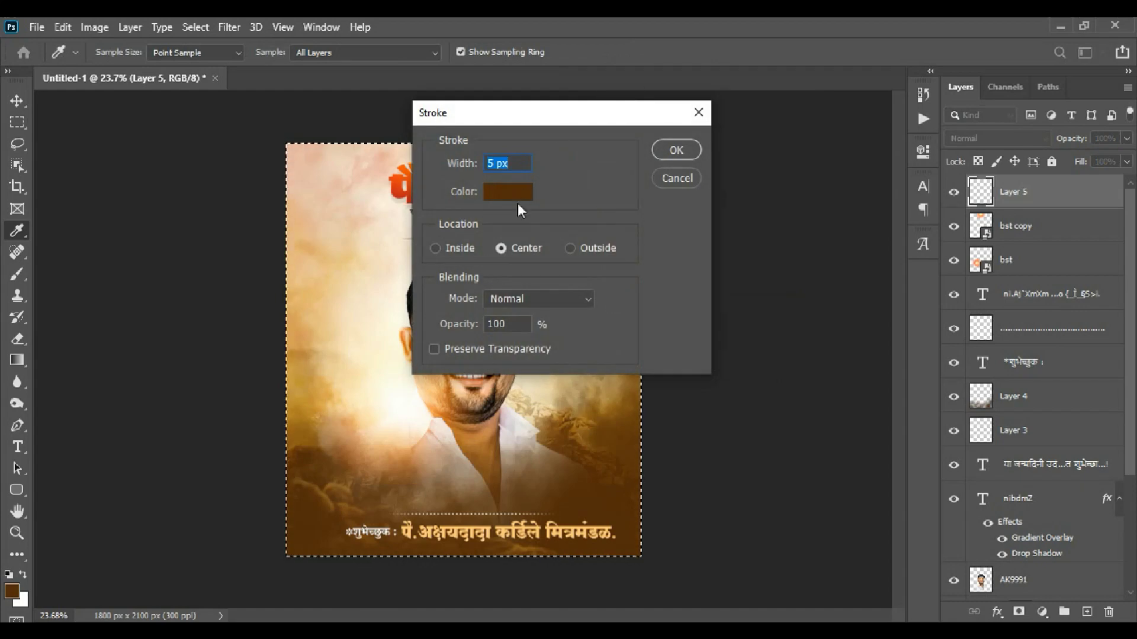
pyautogui.click(677, 150)
pyautogui.hotkey('ctrl', 'd')
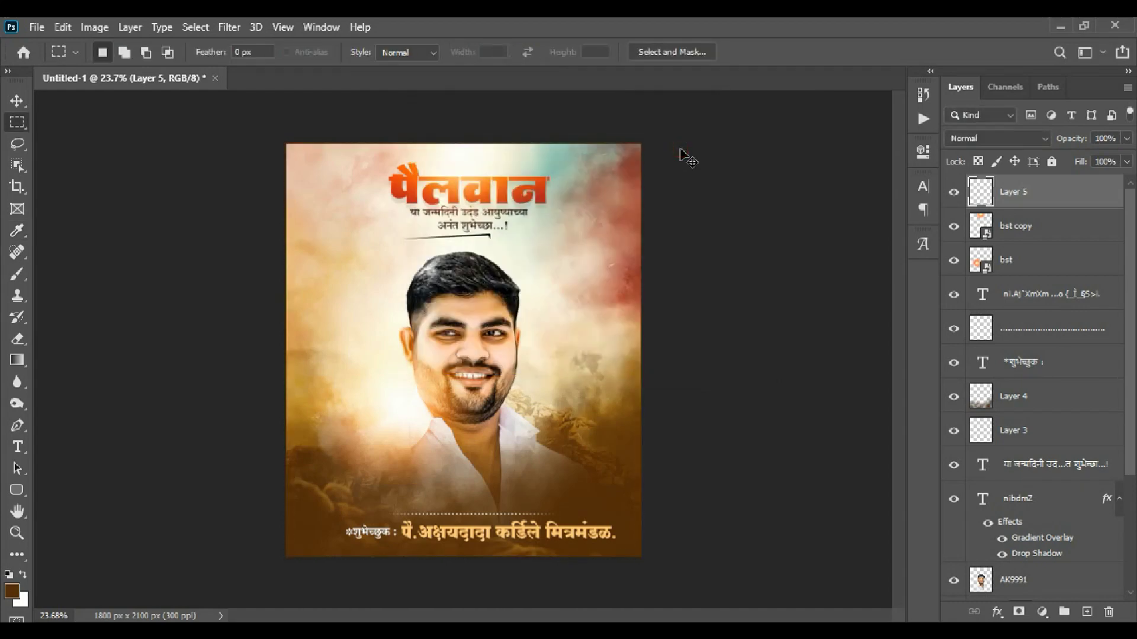
# Skew the frame's top corners inward to tilt the brown frame
pyautogui.hotkey('ctrl', 't')
pyautogui.moveTo(640, 144)
pyautogui.mouseDown()
pyautogui.moveTo(624, 155)
pyautogui.moveTo(641, 143)
pyautogui.moveTo(590, 248)
pyautogui.mouseUp()
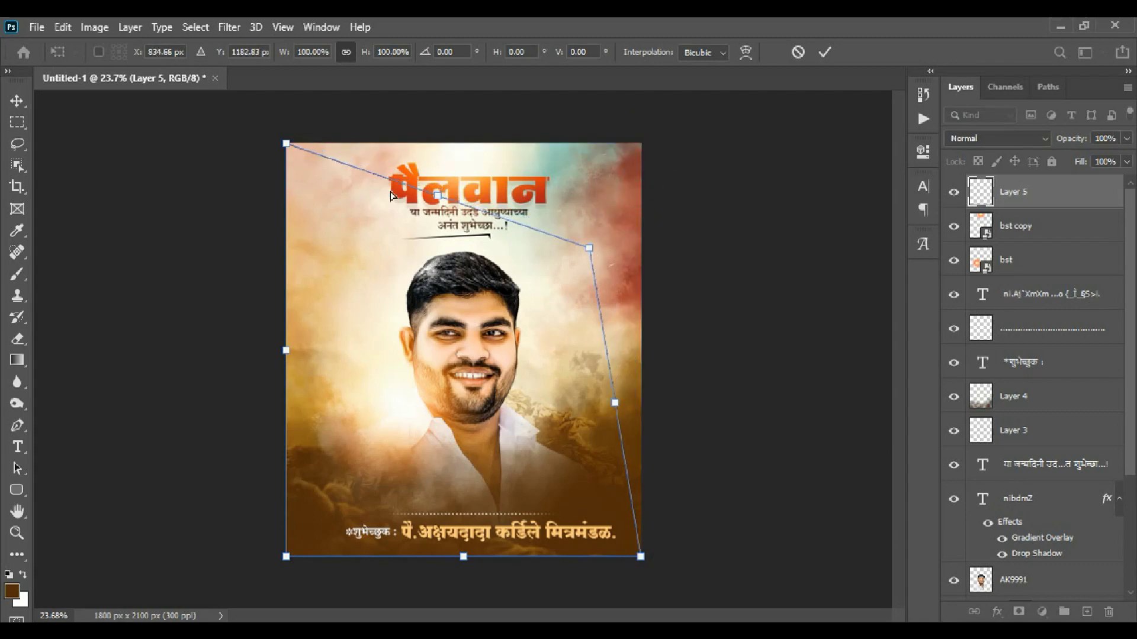
pyautogui.moveTo(286, 146); pyautogui.dragTo(335, 179)
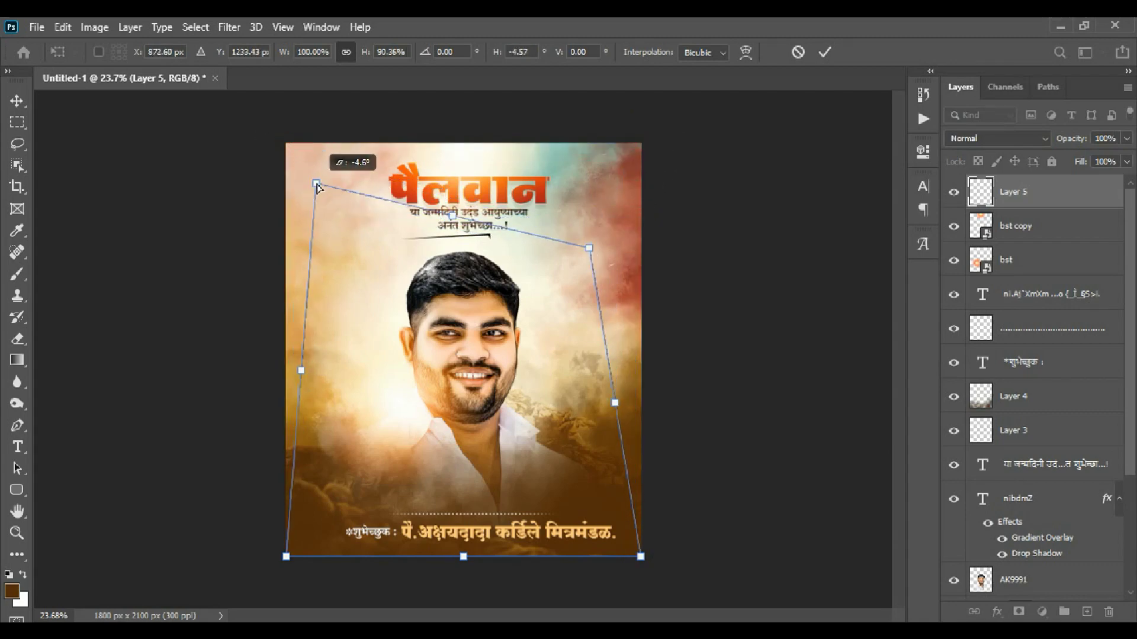
pyautogui.press('Return')
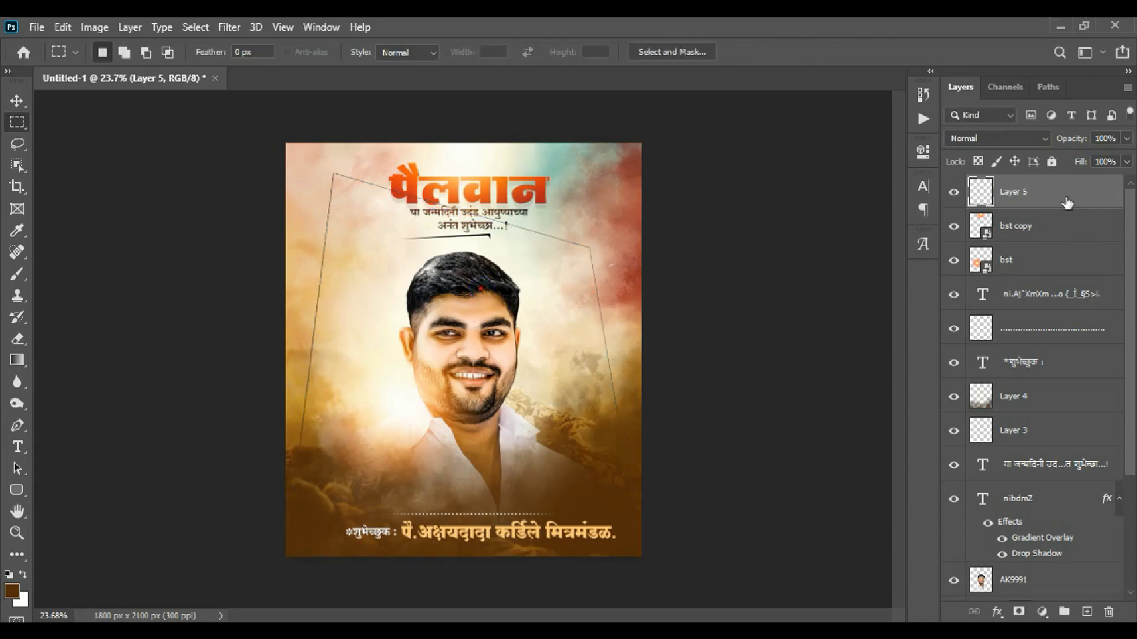
# Move the frame layer below the AK9991 portrait and blend it in Darken mode at 63% opacity
pyautogui.scroll(-1, 1062, 199)
pyautogui.scroll(-2, 1062, 199)
pyautogui.scroll(-2, 1062, 199)
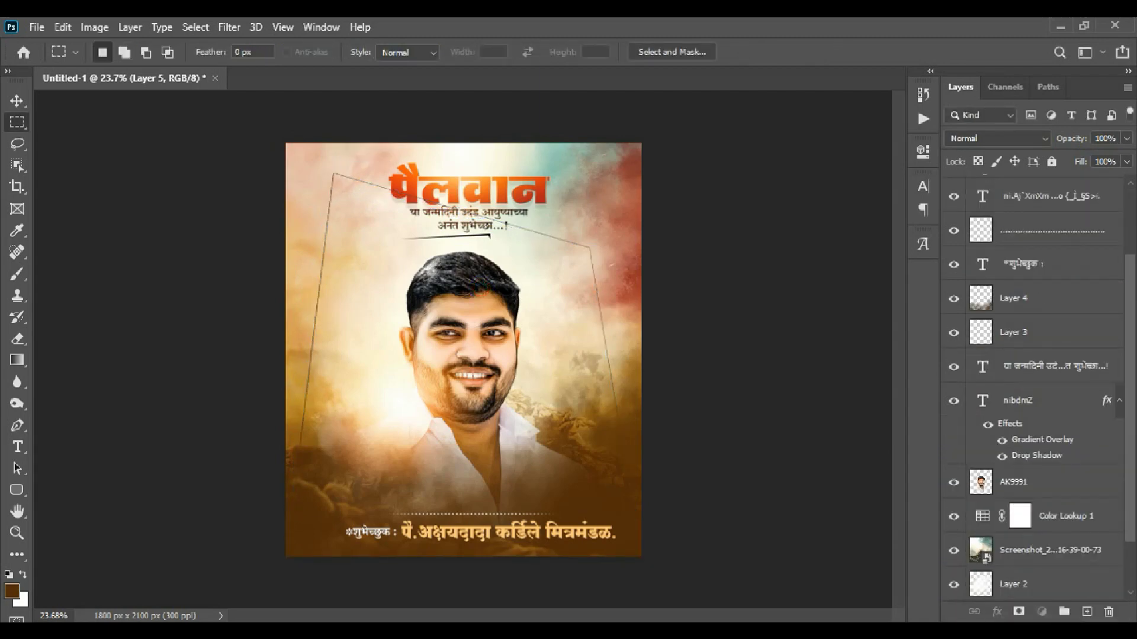
pyautogui.scroll(-2, 1061, 199)
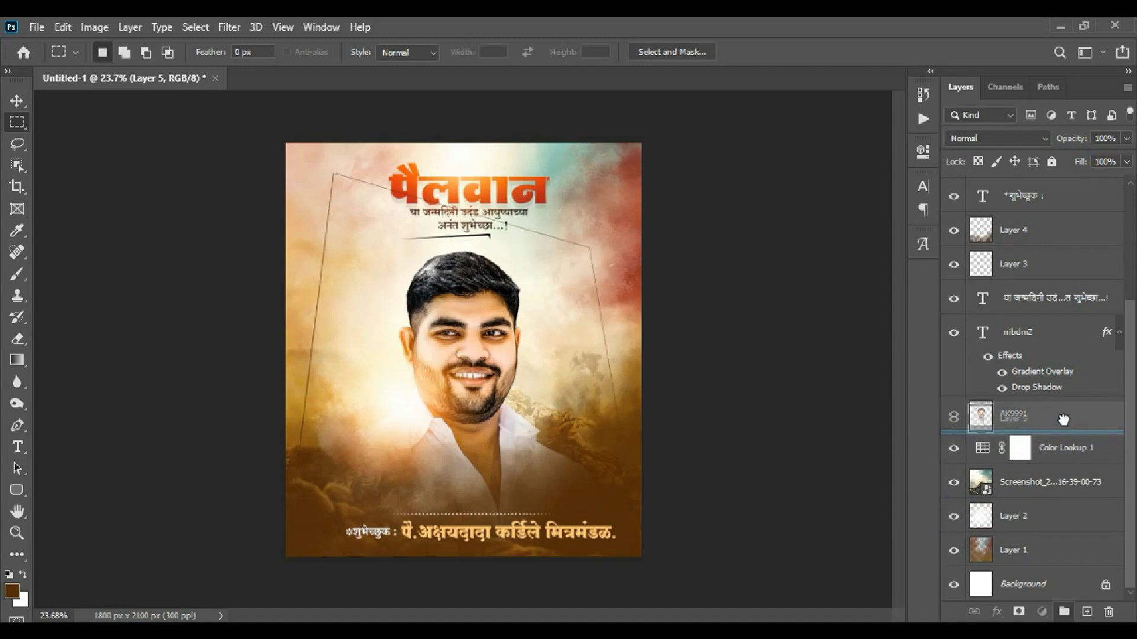
pyautogui.moveTo(1061, 541); pyautogui.dragTo(1061, 430)
pyautogui.click(1004, 138)
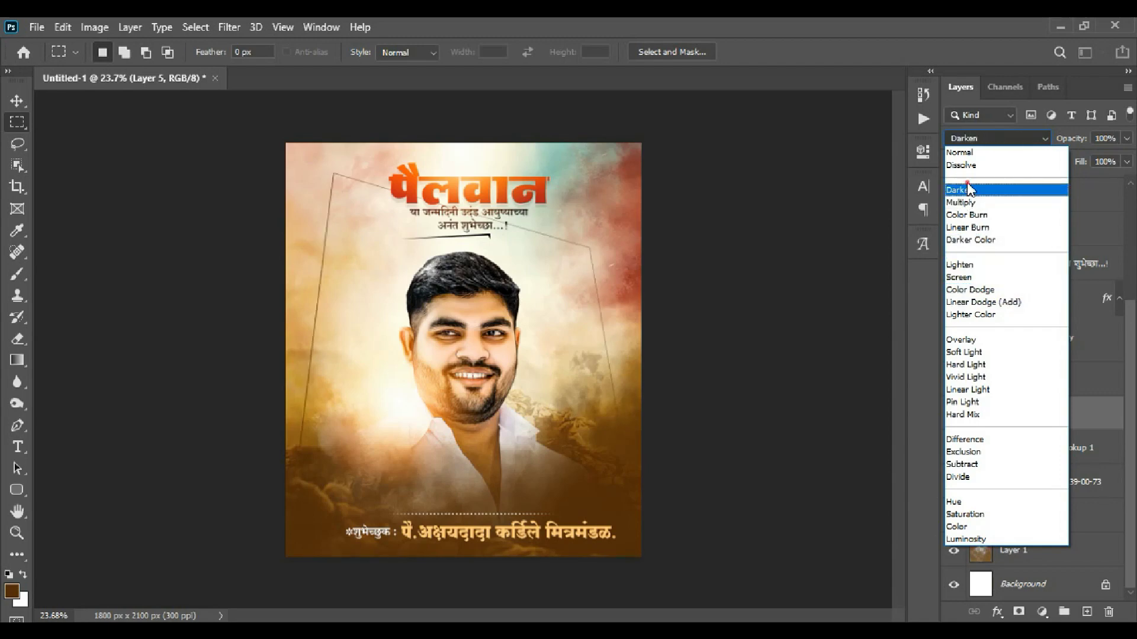
pyautogui.click(988, 191)
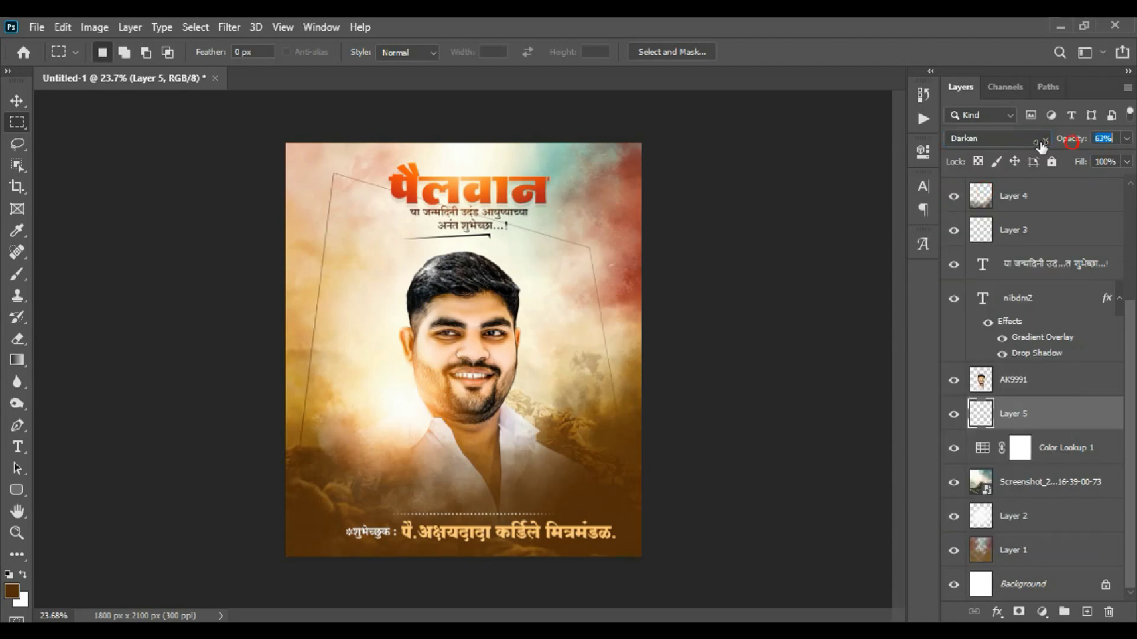
pyautogui.click(17, 101)
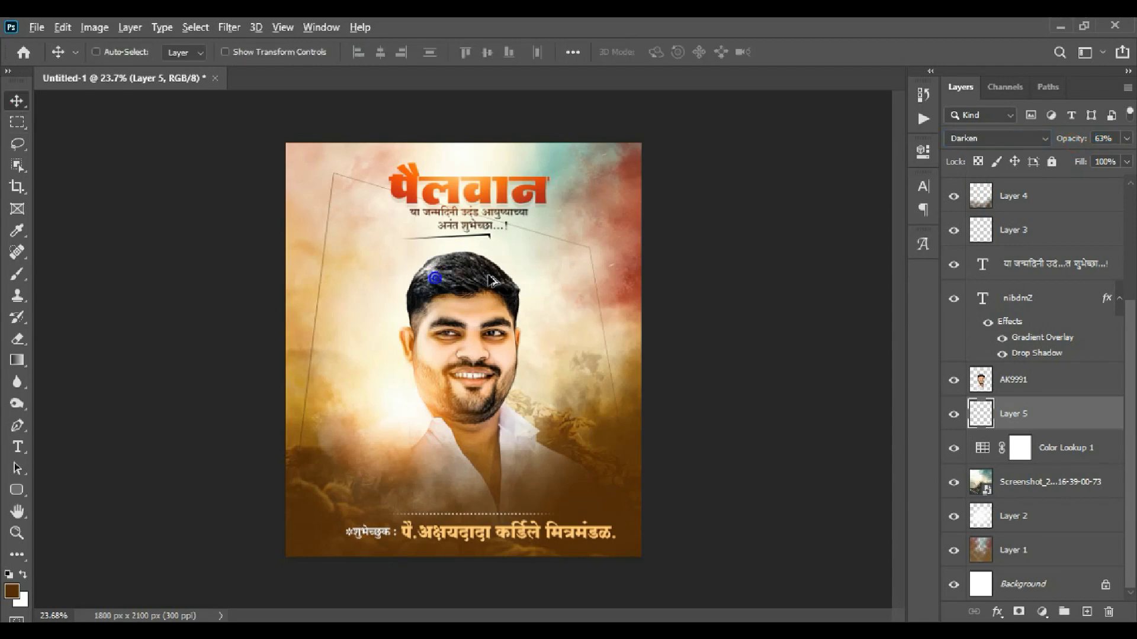
# Preview the finished birthday poster in Full Screen Mode (F), zoomed in slightly
pyautogui.scroll(5, 576, 324)
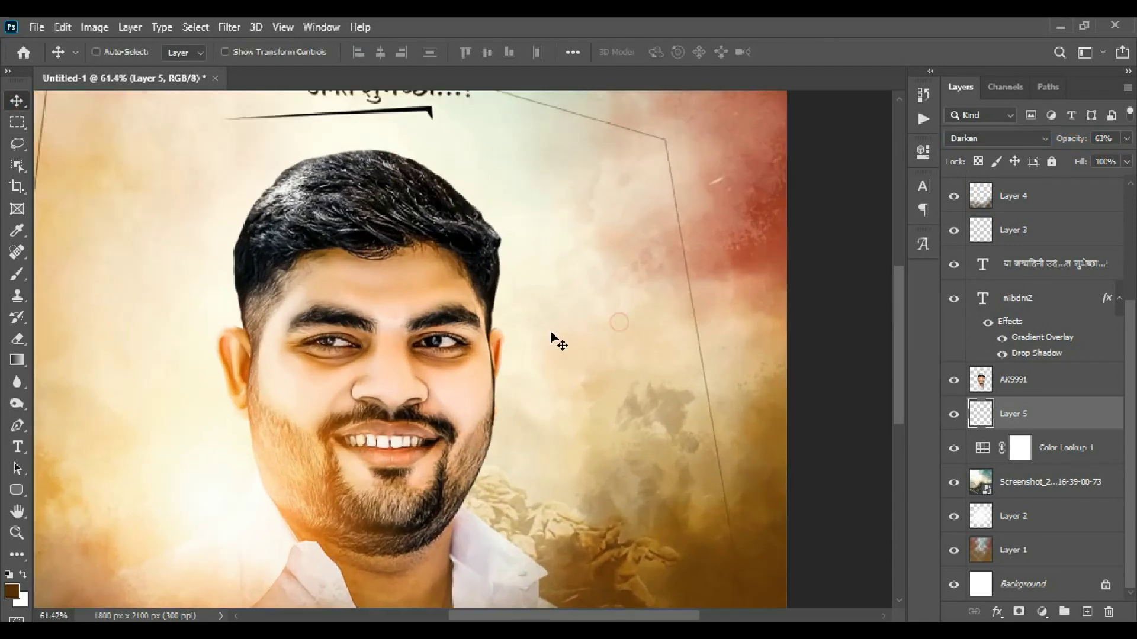
pyautogui.scroll(2, 553, 337)
pyautogui.scroll(-5, 569, 314)
pyautogui.scroll(-2, 823, 415)
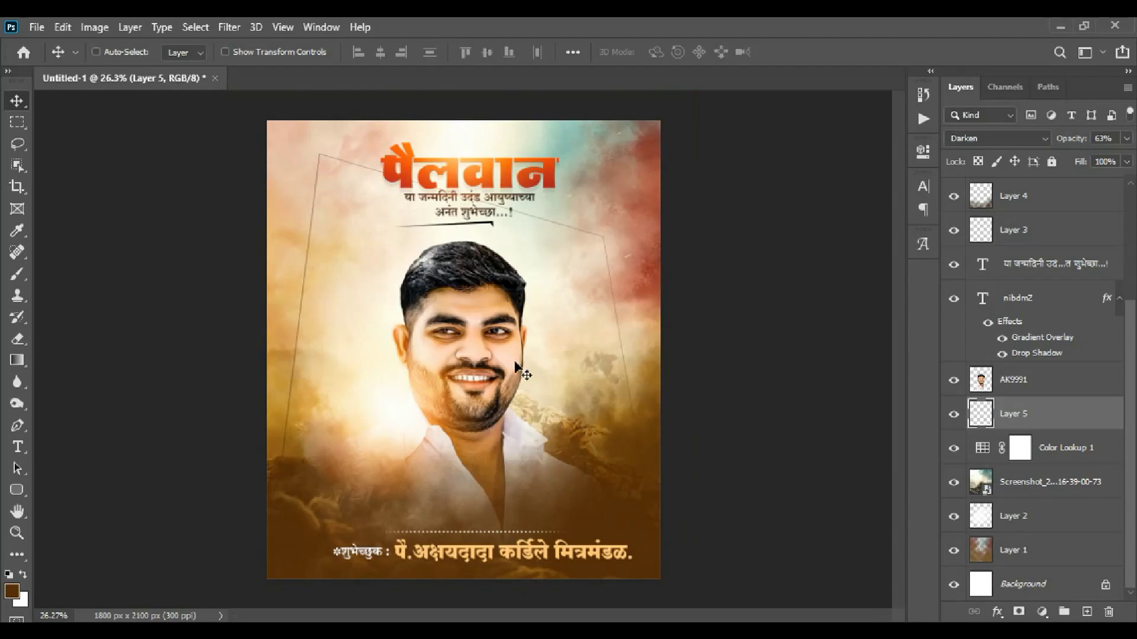
pyautogui.scroll(-1, 531, 364)
pyautogui.scroll(1, 503, 409)
pyautogui.press('f')
pyautogui.press('f')
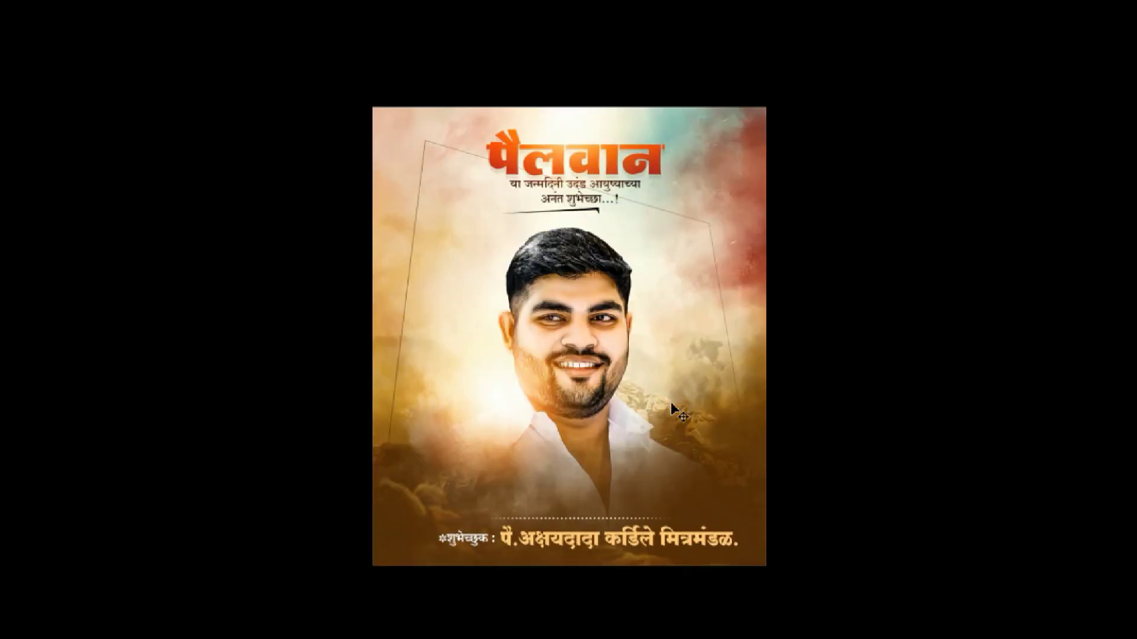
pyautogui.scroll(1, 675, 411)
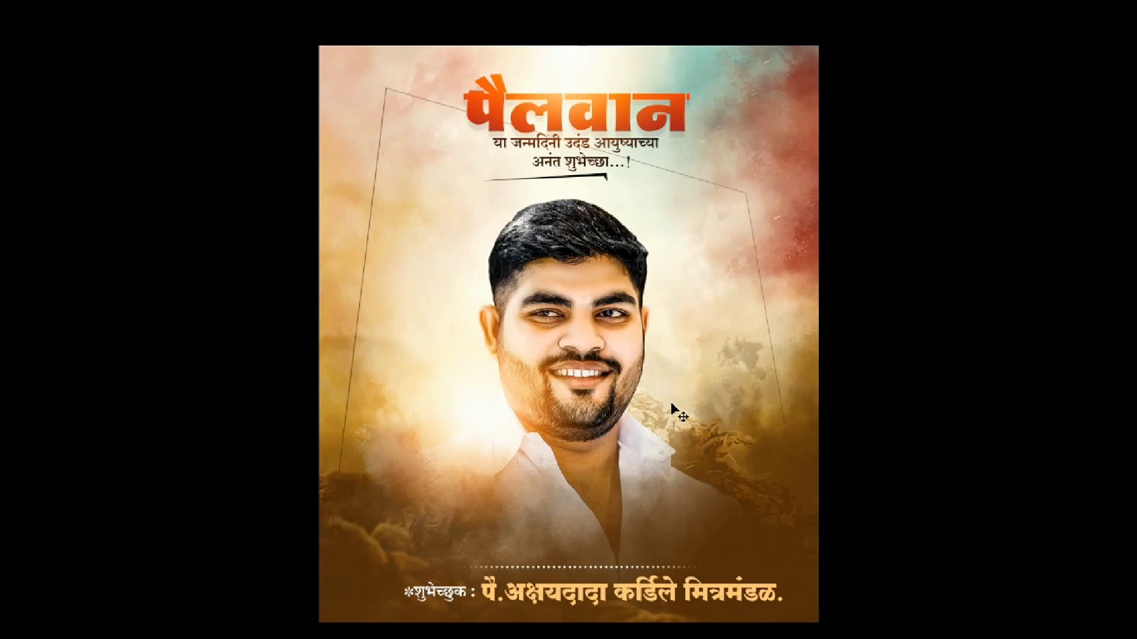